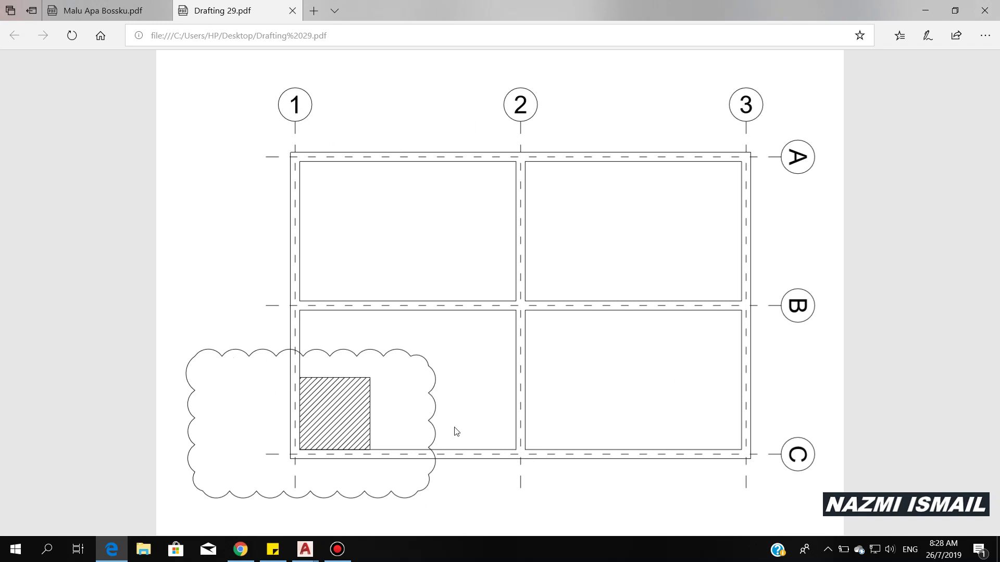
# - In Drawing2, draw a 150 × 100 rectangle with RECTANG and zoom to its extents
pyautogui.moveTo(305, 549)
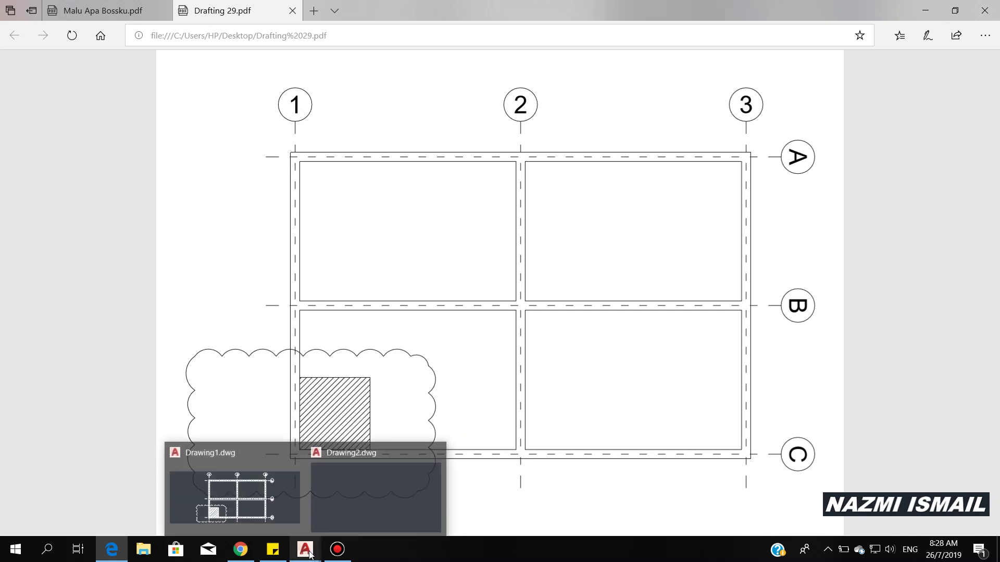
pyautogui.click(369, 501)
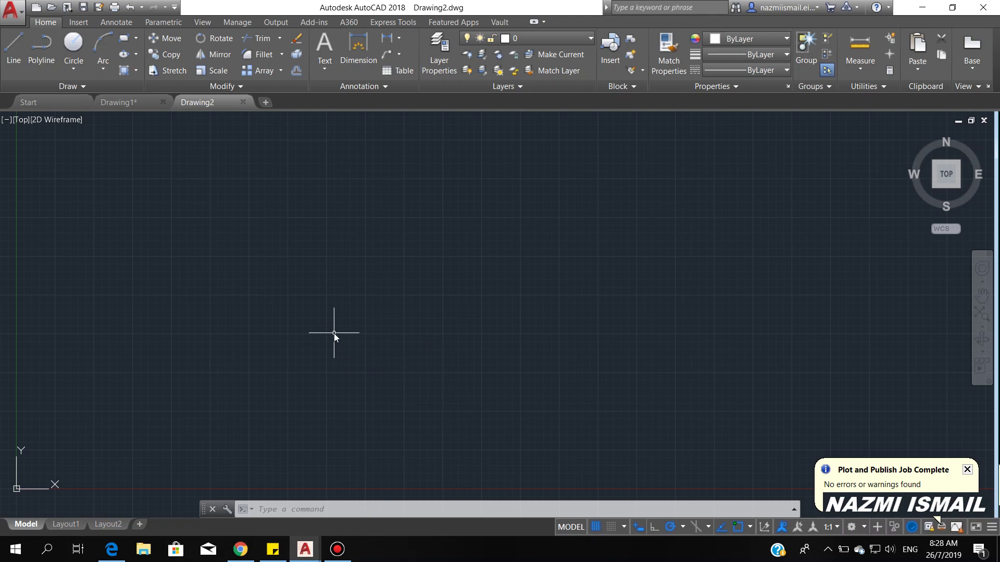
pyautogui.write('REC')
pyautogui.press('Return')
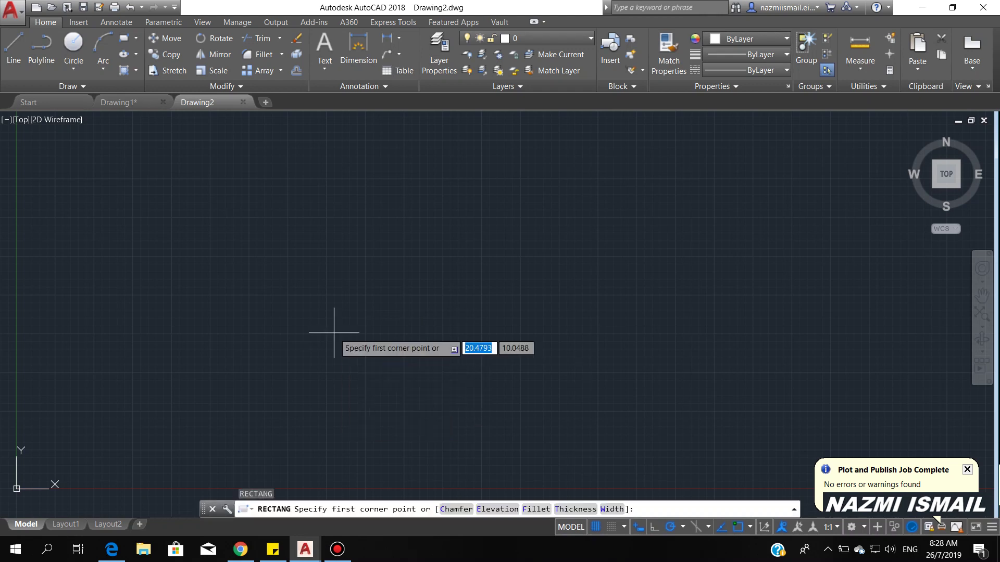
pyautogui.click(235, 442)
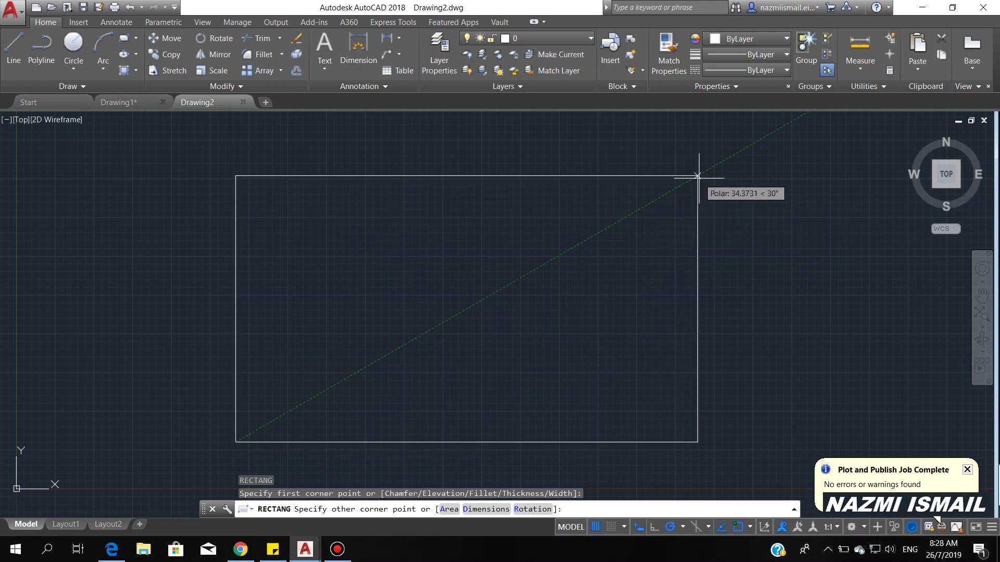
pyautogui.write('10')
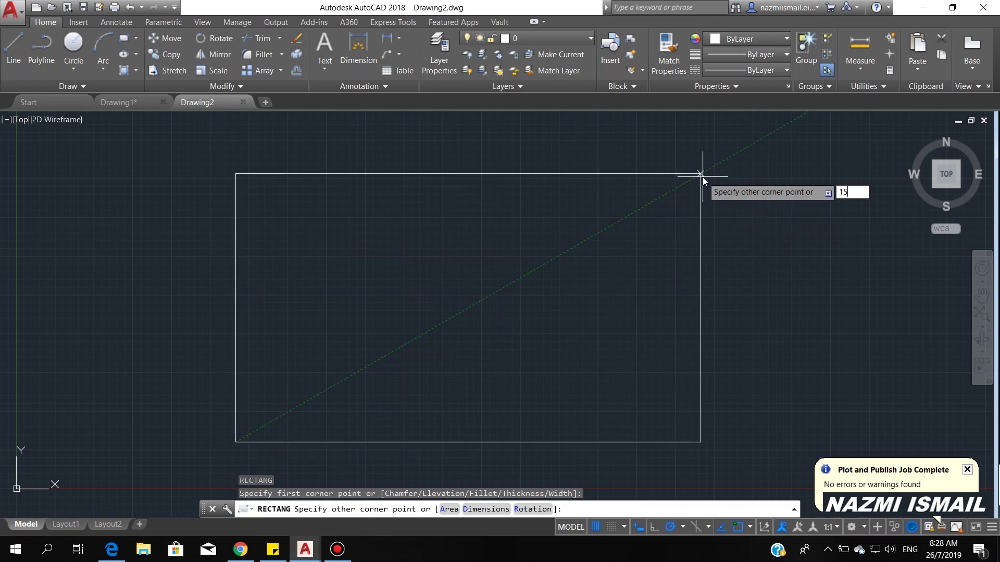
pyautogui.press('Tab')
pyautogui.press('BackSpace')
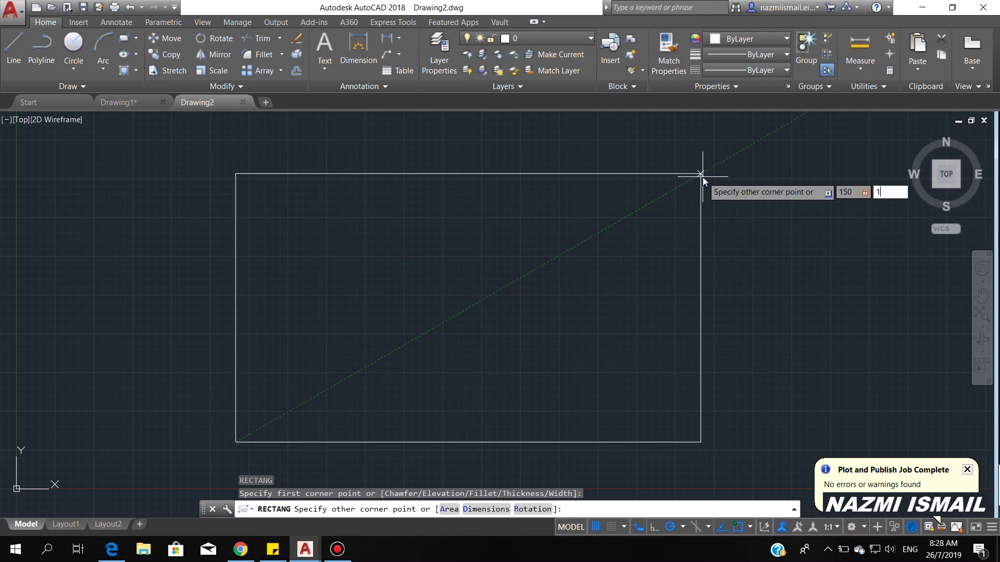
pyautogui.press('Return')
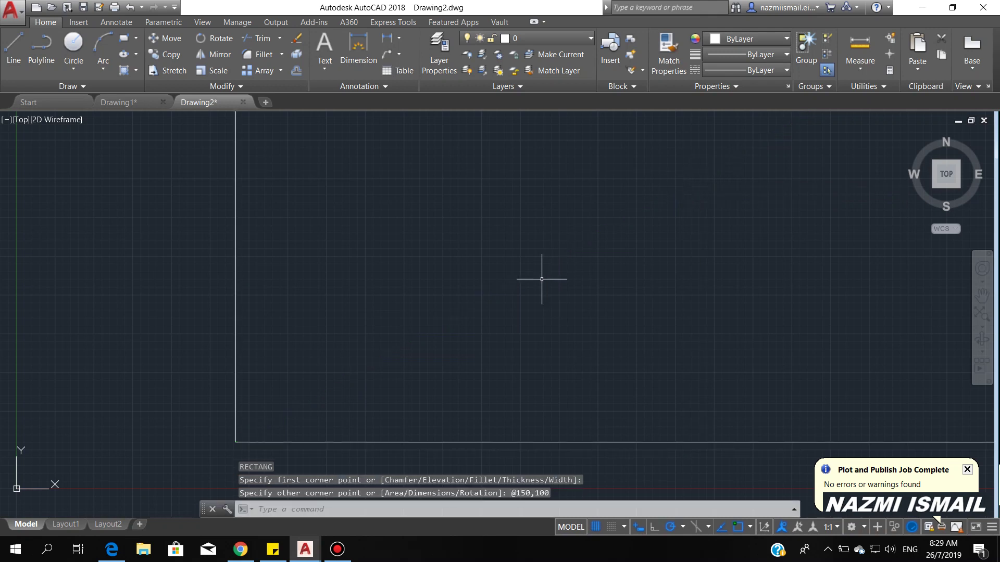
pyautogui.click(980, 315)
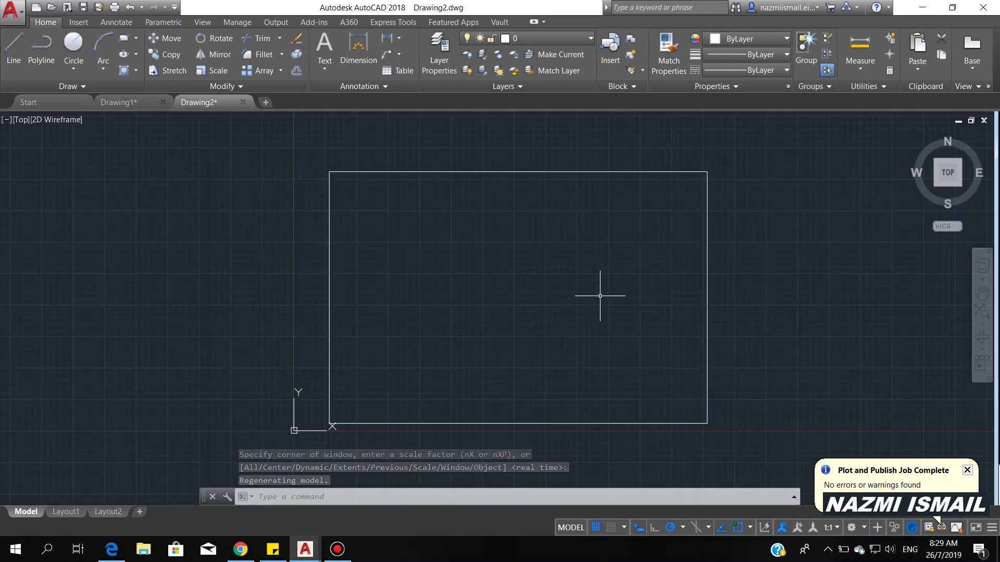
# - Offset the 150 × 100 rectangle 3 units inward to form an inner outline
pyautogui.write('O')
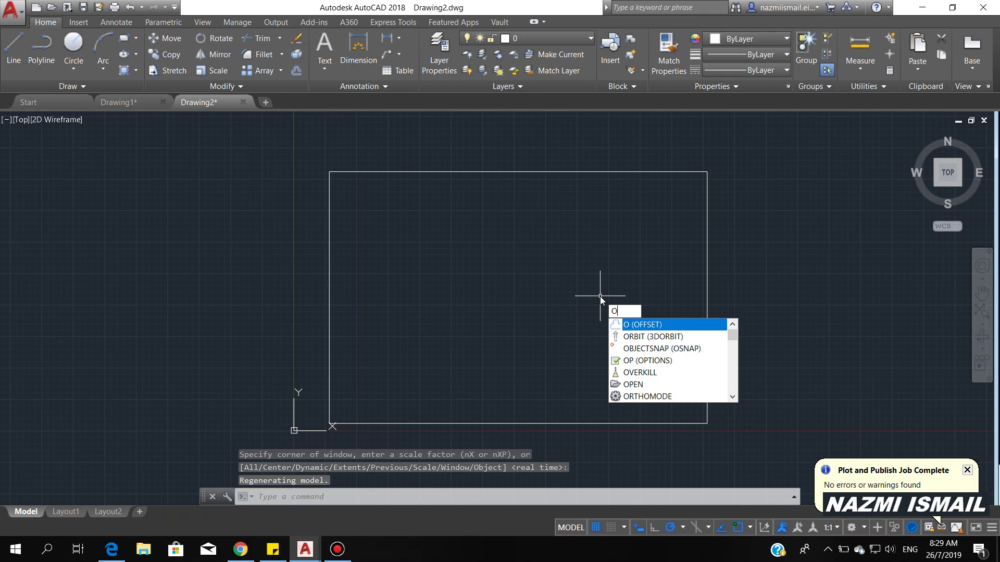
pyautogui.press('Return')
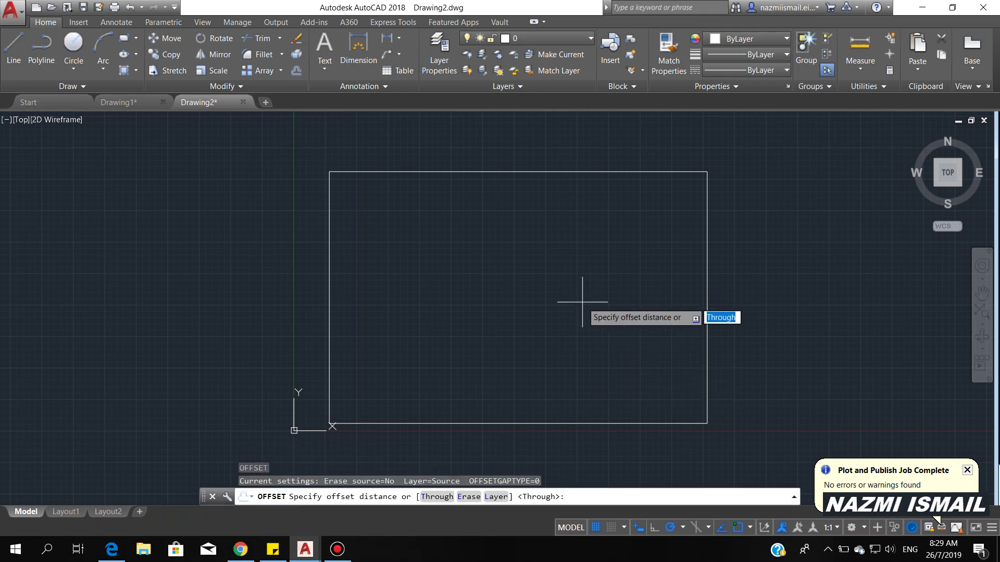
pyautogui.write('3')
pyautogui.press('Return')
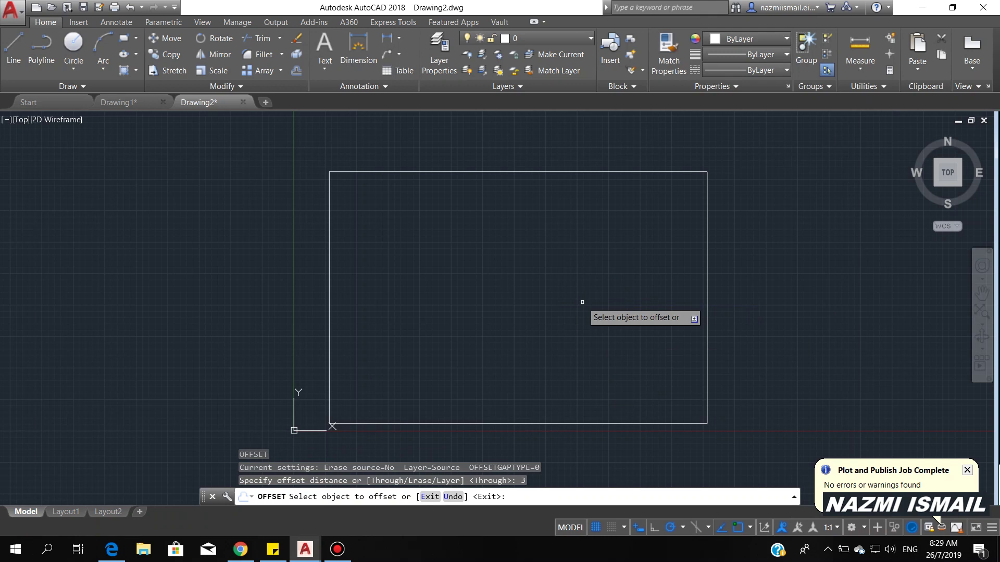
pyautogui.click(586, 171)
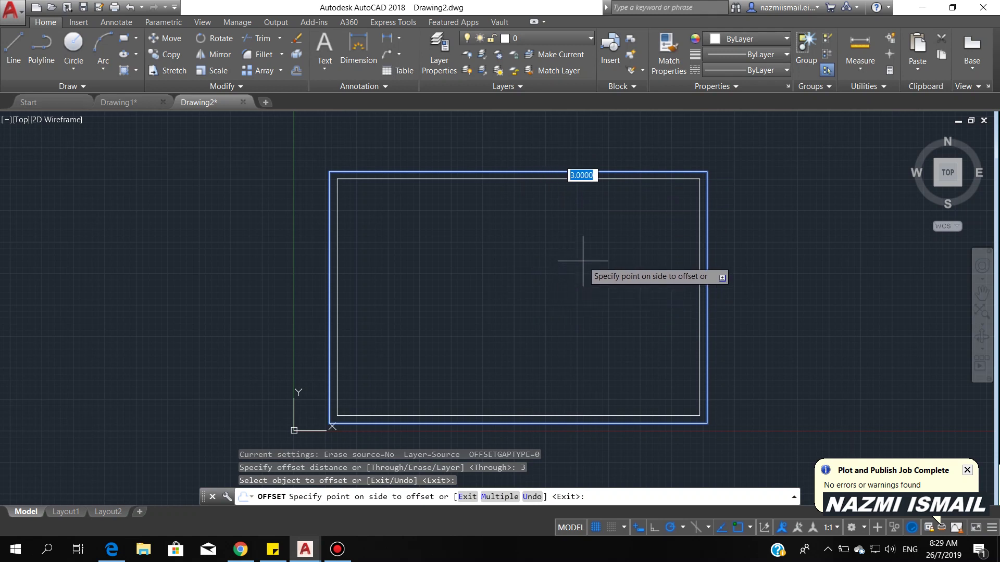
pyautogui.click(544, 287)
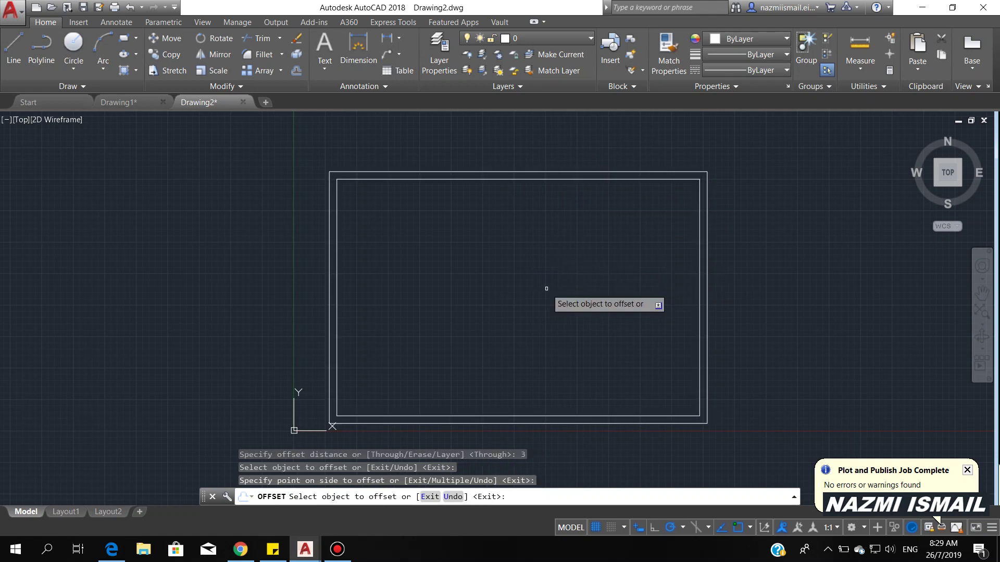
pyautogui.press('Return')
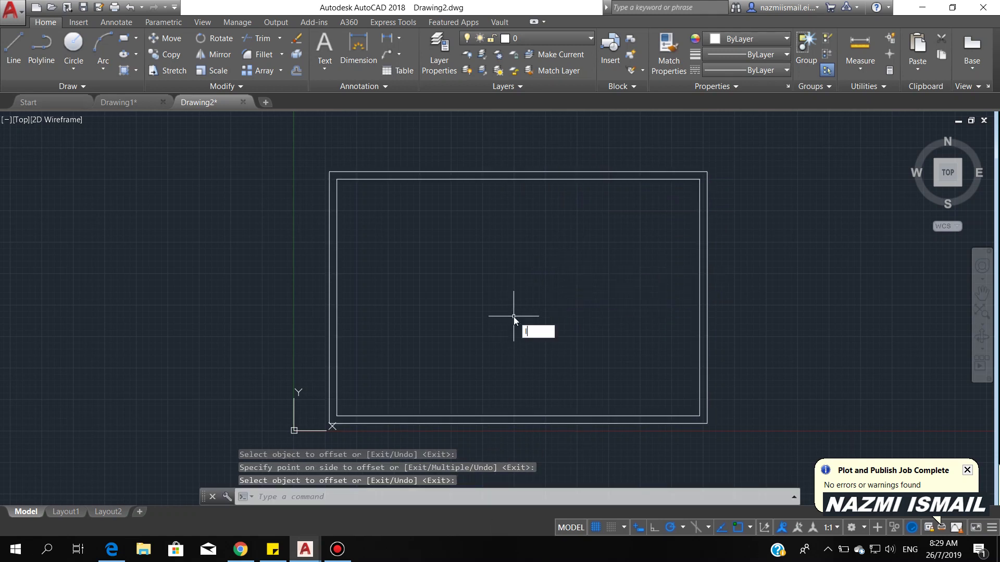
pyautogui.write('l')
pyautogui.press('Return')
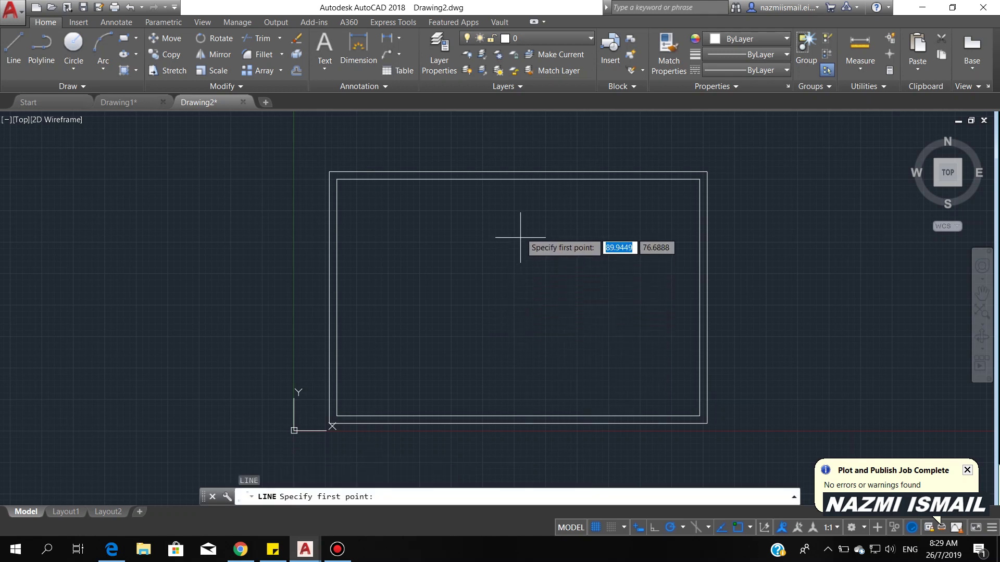
# - Draw a vertical line from the top-edge midpoint down and a horizontal line across the inner rectangle
pyautogui.click(518, 179)
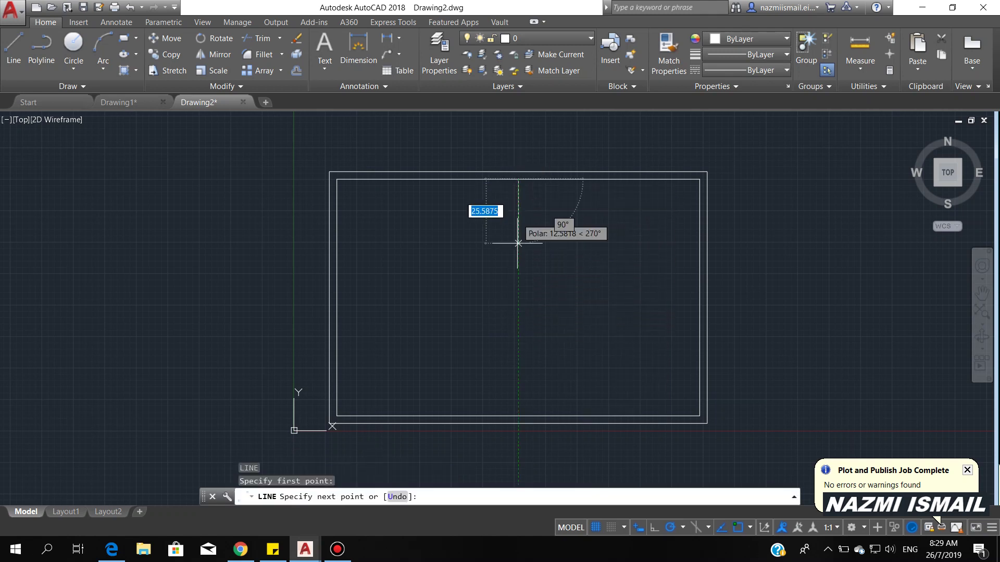
pyautogui.click(518, 416)
pyautogui.press('Return')
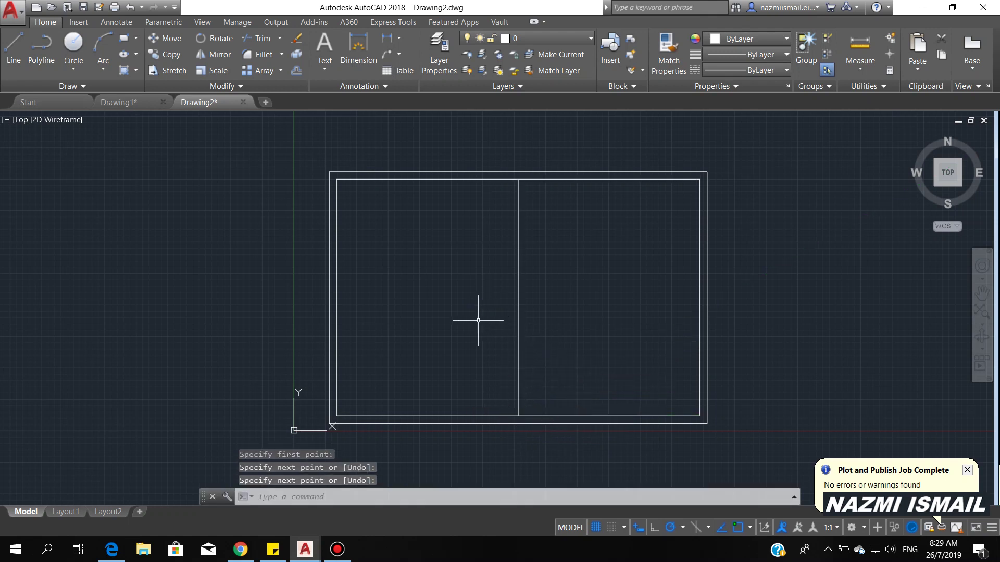
pyautogui.press('Return')
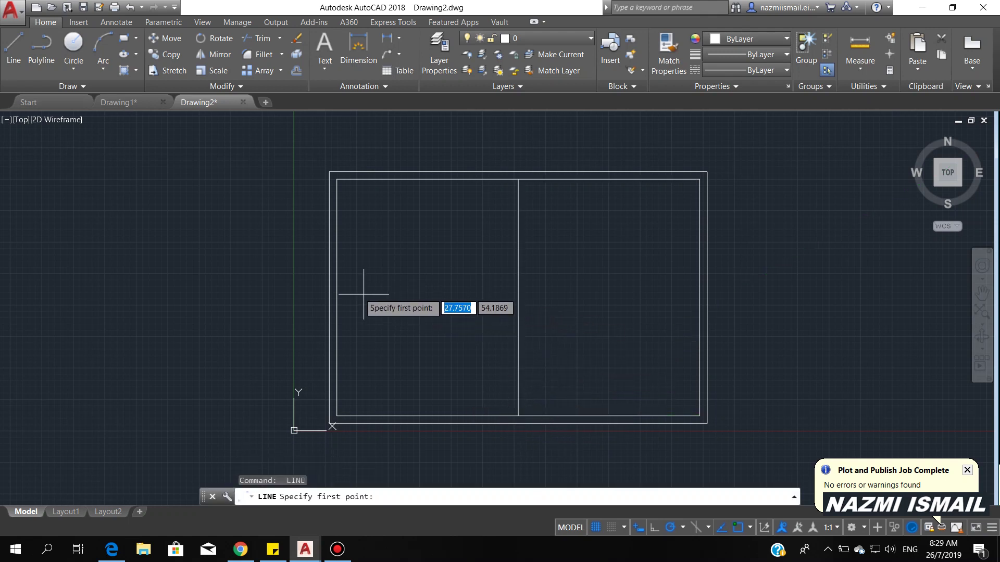
pyautogui.click(337, 298)
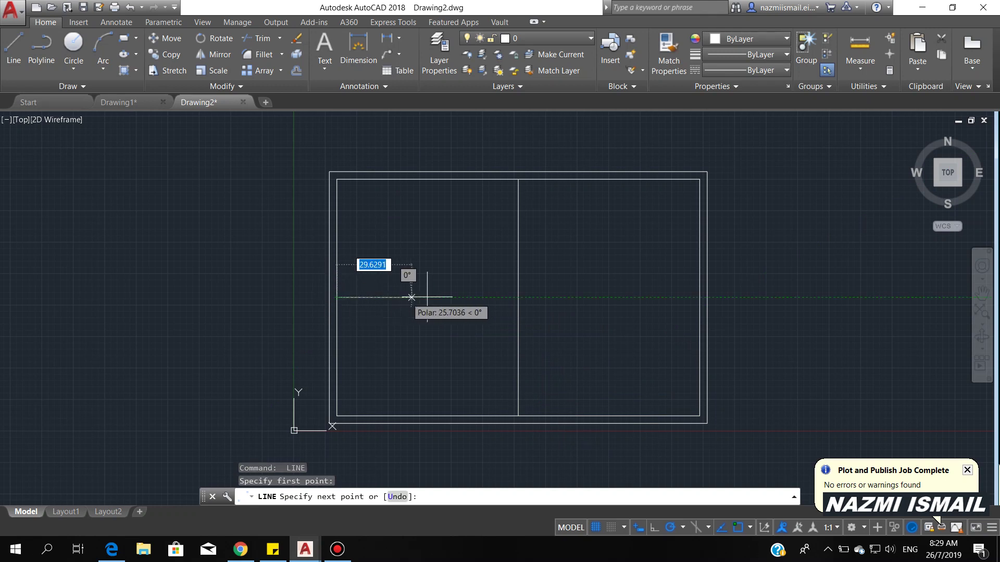
pyautogui.click(700, 297)
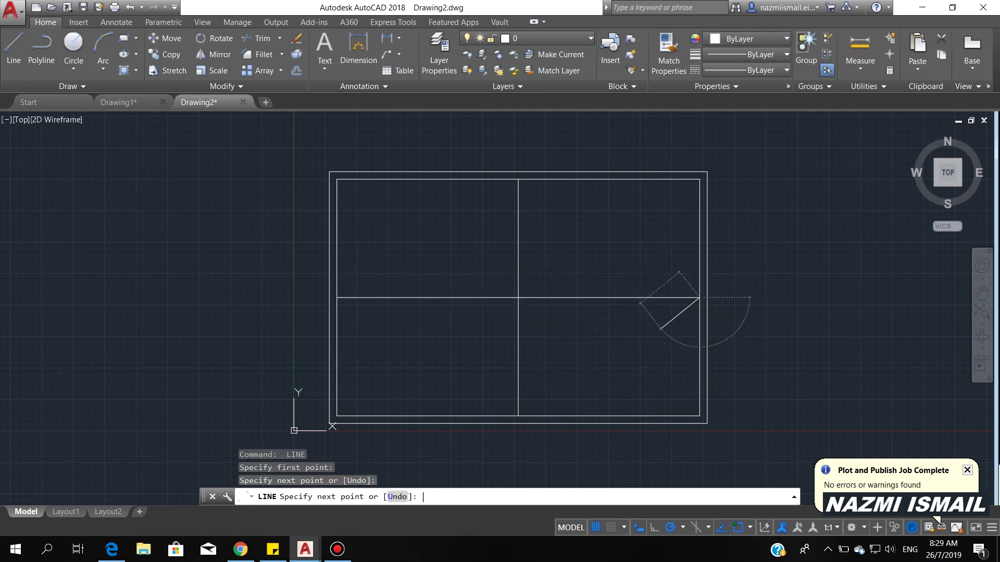
pyautogui.press('Return')
# - Offset the vertical and horizontal middle lines 1.5 to each side
pyautogui.write('o')
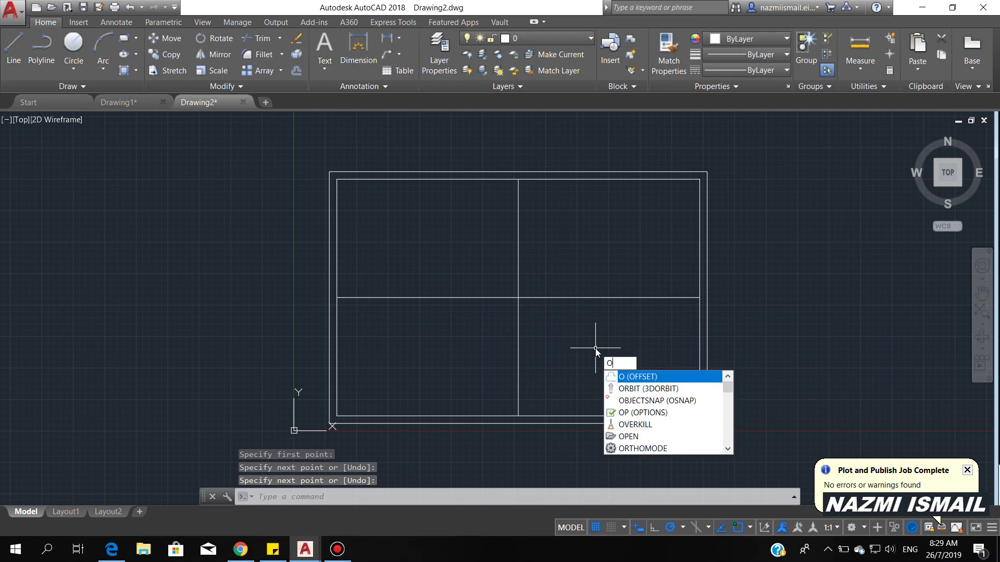
pyautogui.press('Return')
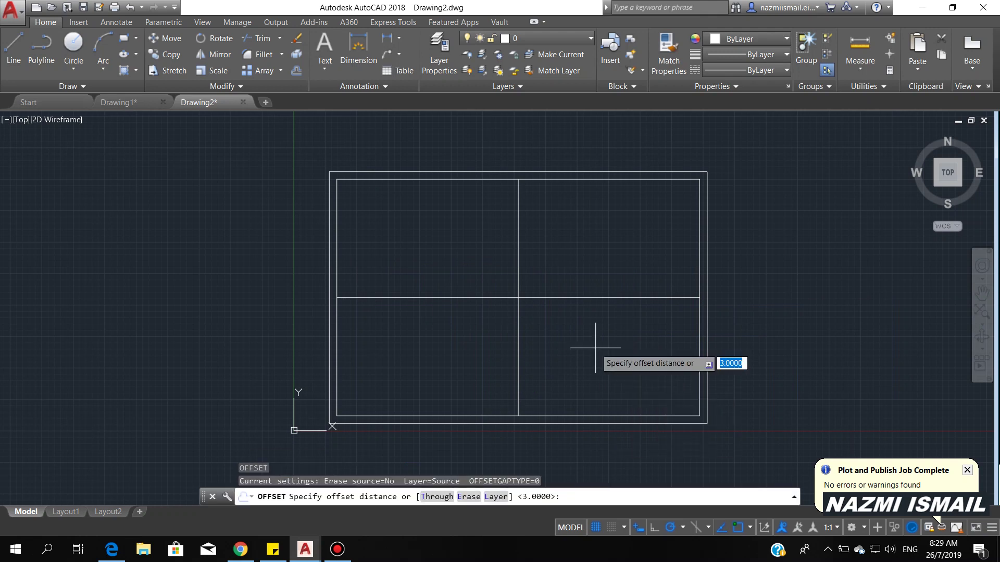
pyautogui.write('1.5')
pyautogui.press('Return')
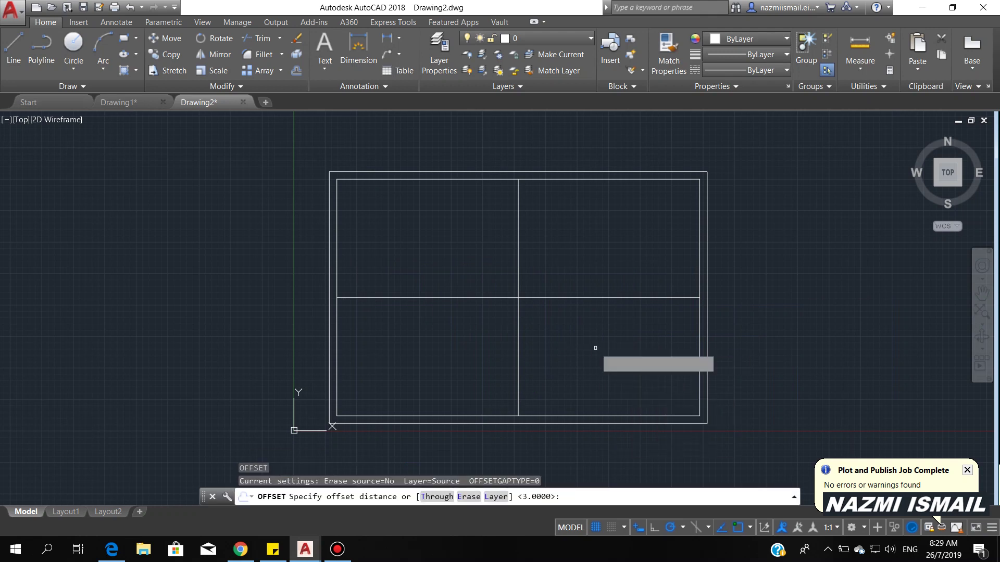
pyautogui.click(518, 224)
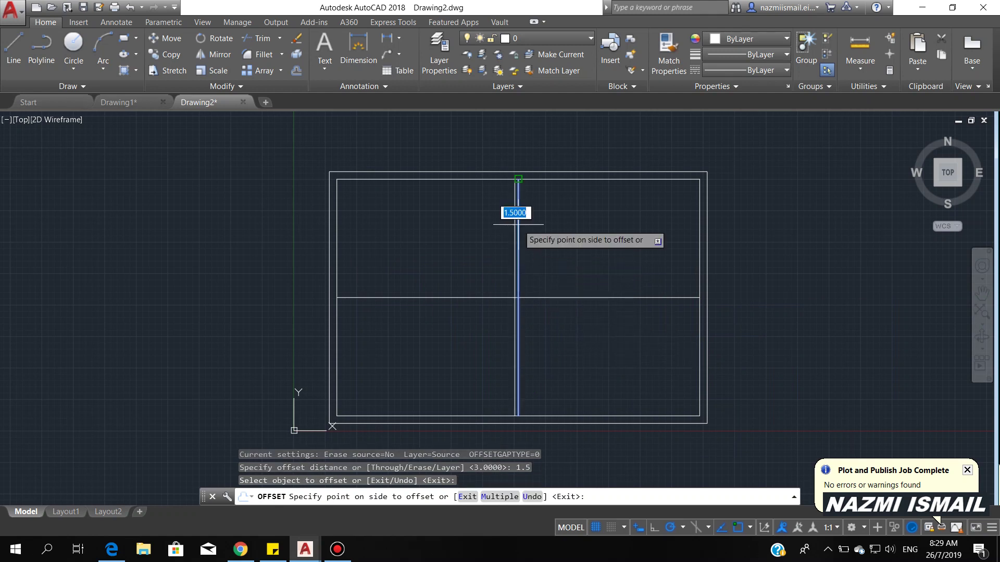
pyautogui.click(562, 229)
pyautogui.click(519, 236)
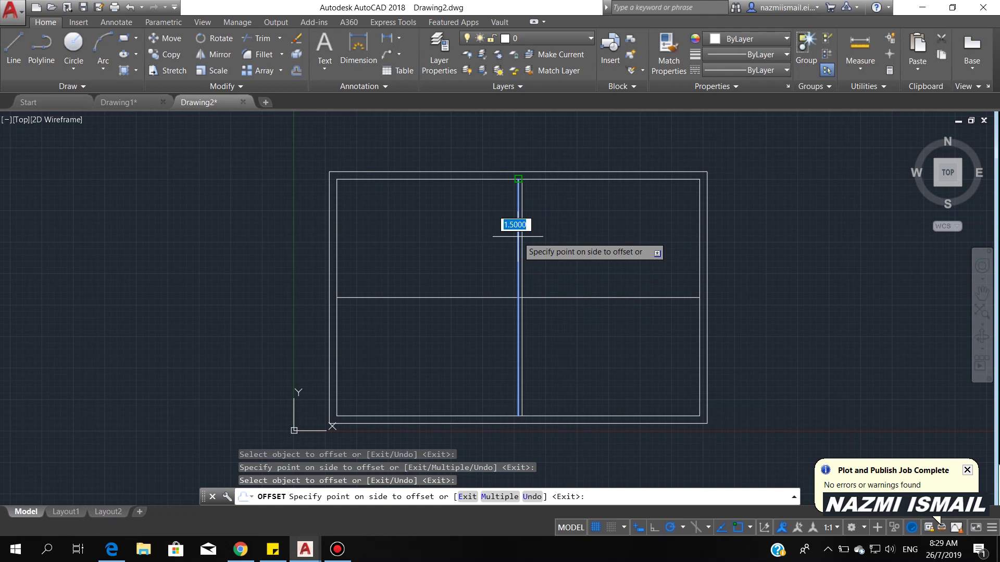
pyautogui.click(483, 245)
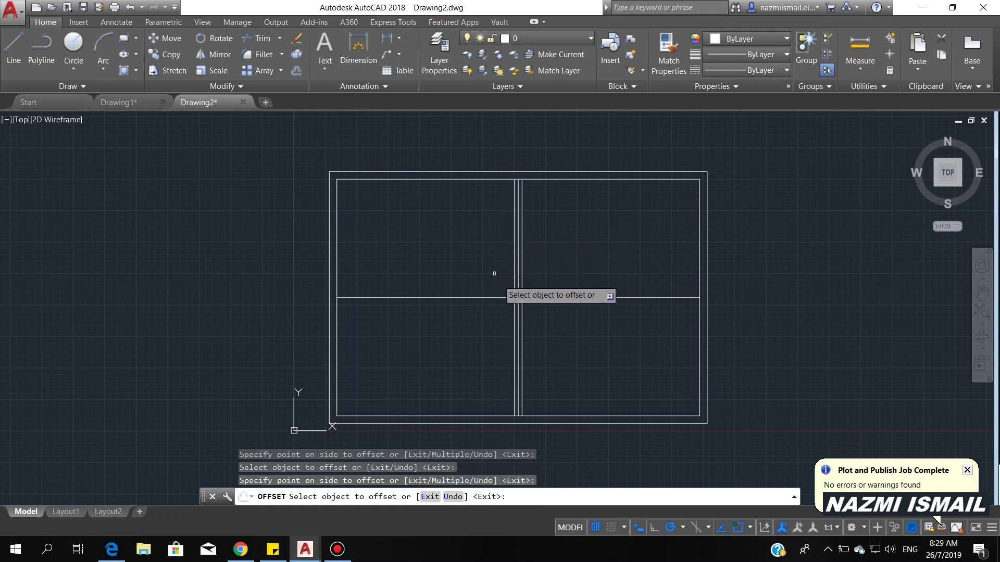
pyautogui.click(667, 298)
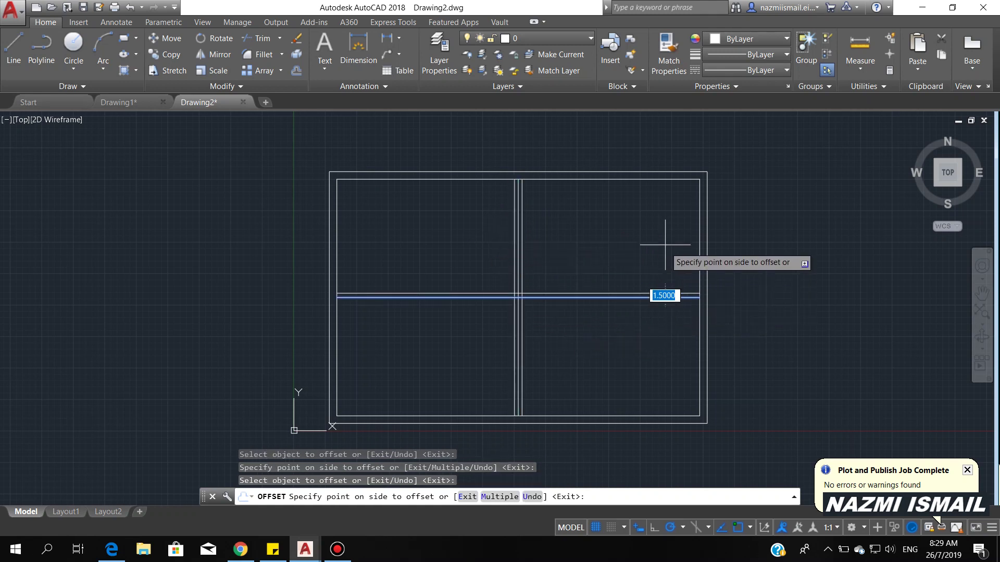
pyautogui.click(677, 291)
pyautogui.click(678, 298)
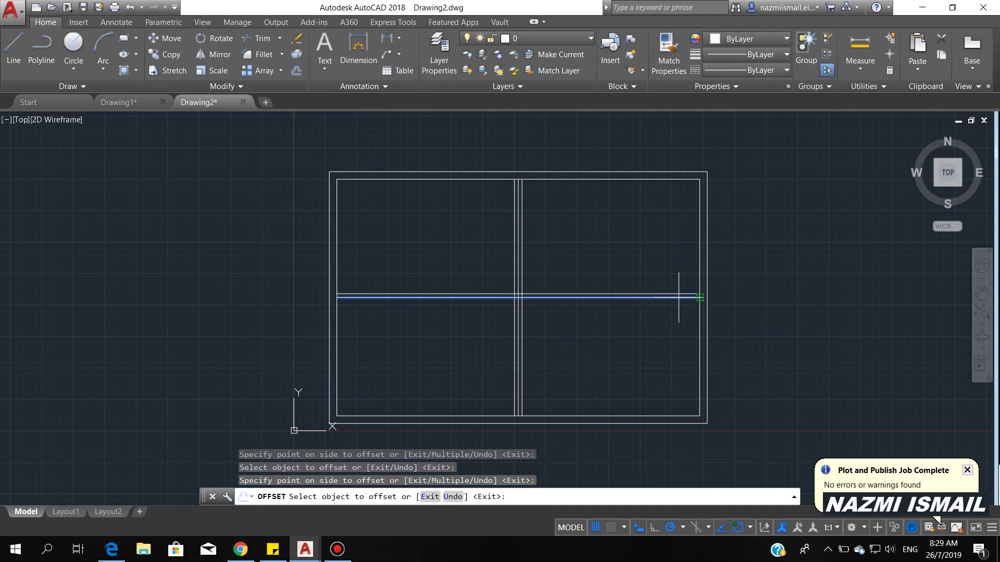
pyautogui.click(670, 335)
pyautogui.press('Return')
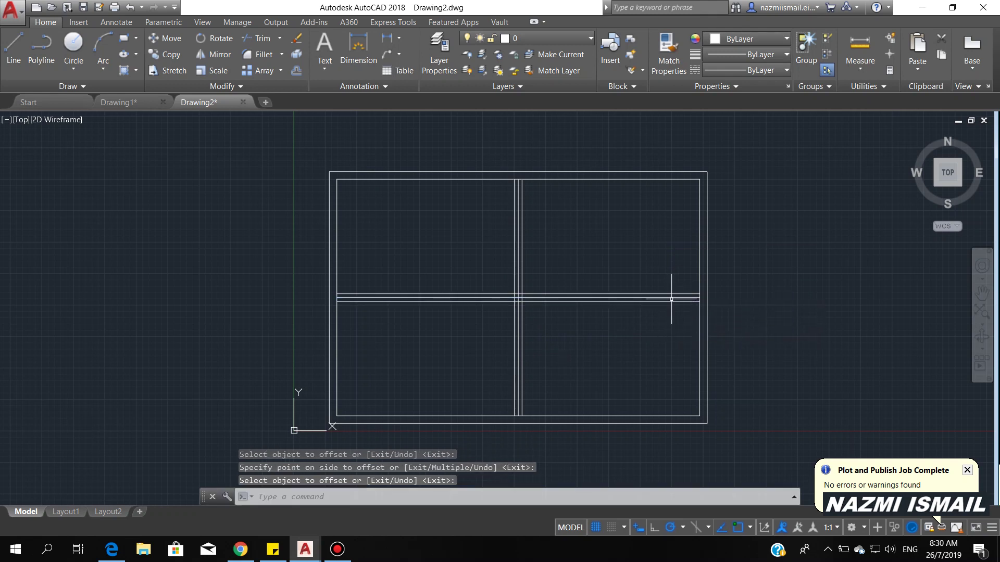
# - Erase the original horizontal and vertical middle lines
pyautogui.click(650, 297)
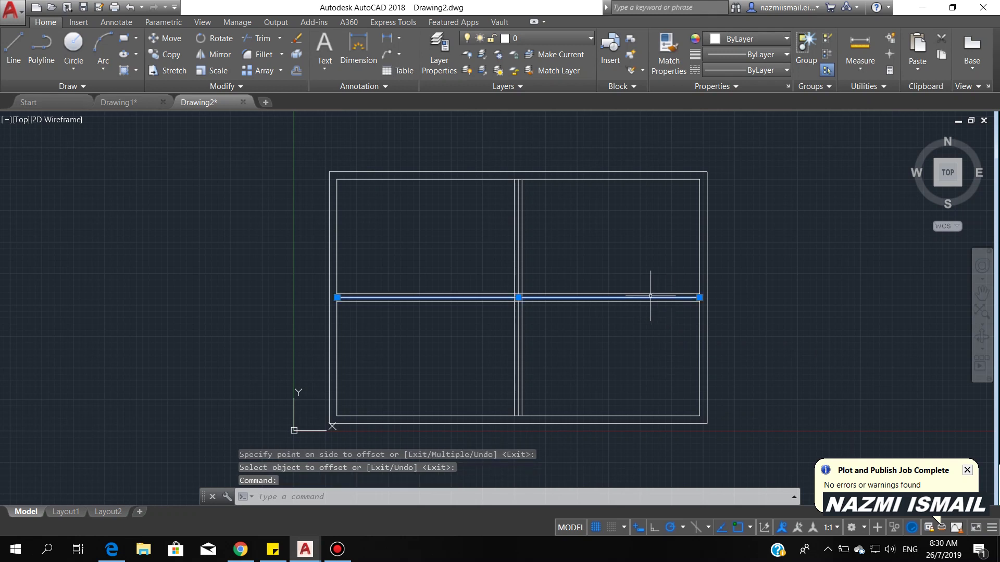
pyautogui.click(518, 261)
pyautogui.press('Delete')
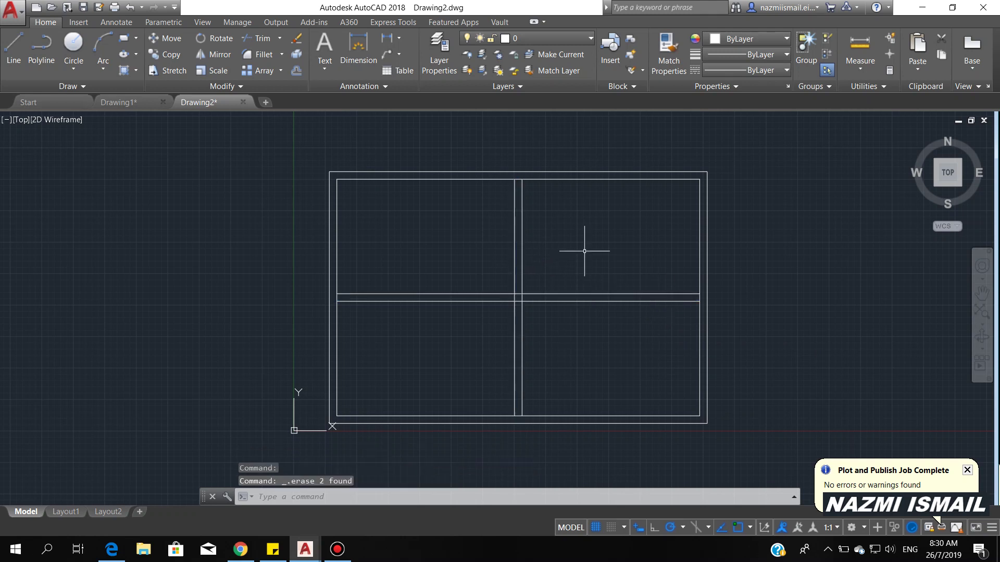
# - Trim the overlapping wall lines at the central crossing with TR, using all lines as cutting edges
pyautogui.write('TR')
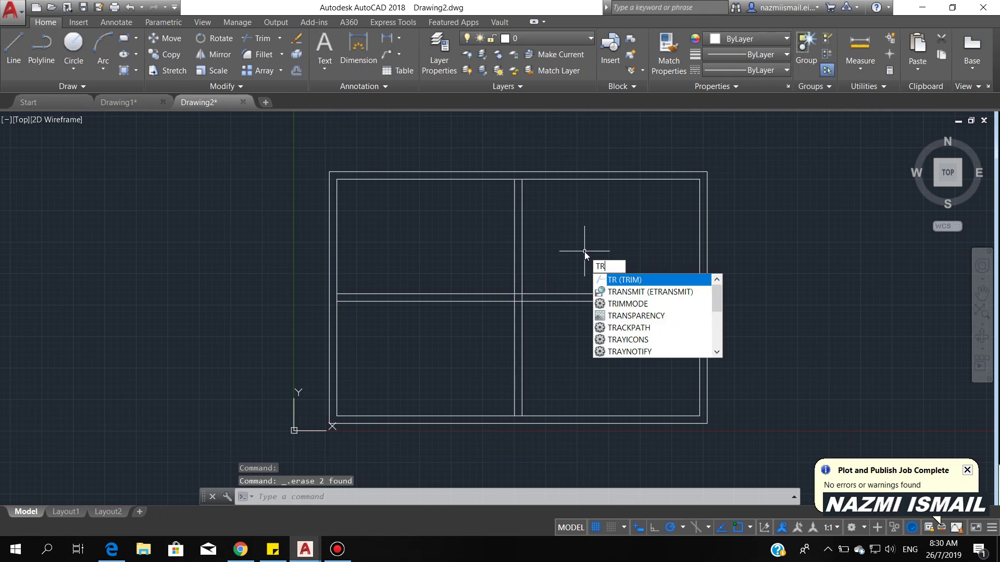
pyautogui.press('Return')
pyautogui.press('Return')
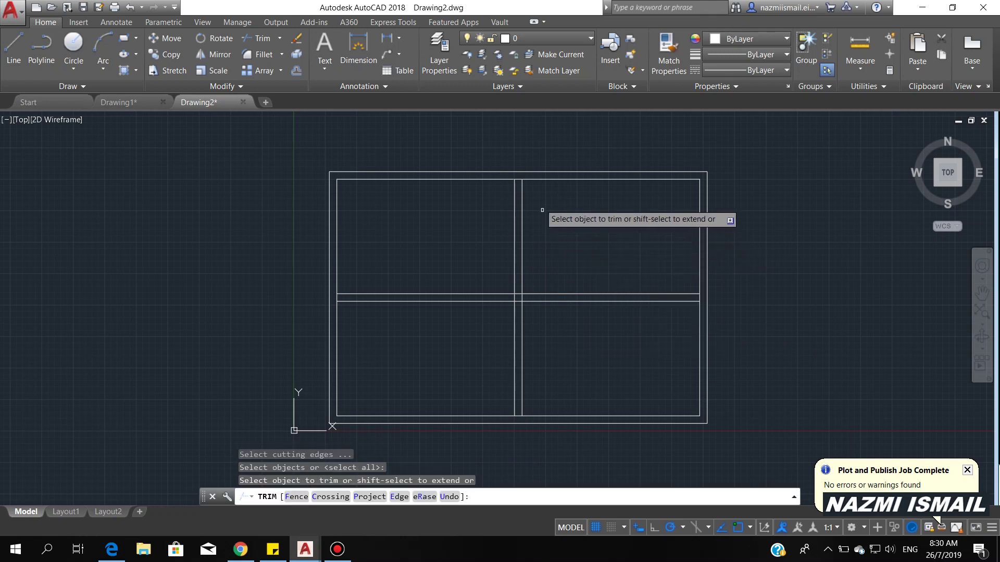
pyautogui.scroll(4, 529, 189)
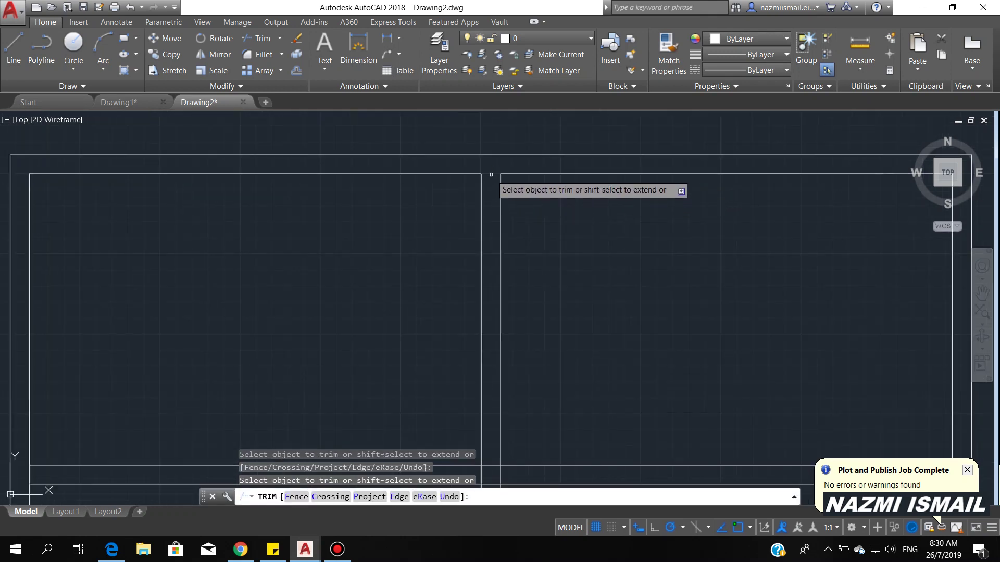
pyautogui.scroll(-2, 489, 192)
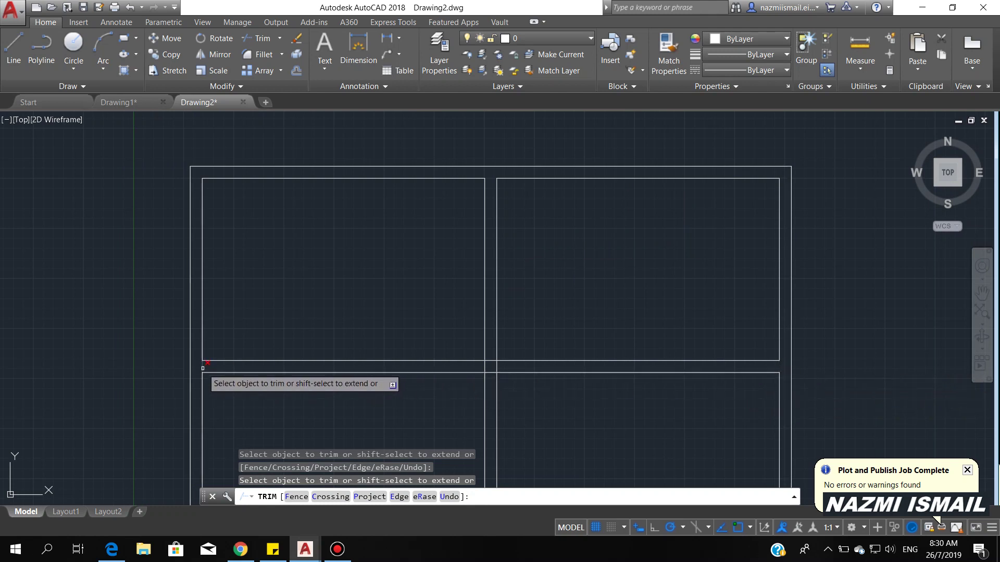
pyautogui.scroll(-2, 384, 305)
pyautogui.scroll(-1, 424, 413)
pyautogui.scroll(1, 427, 406)
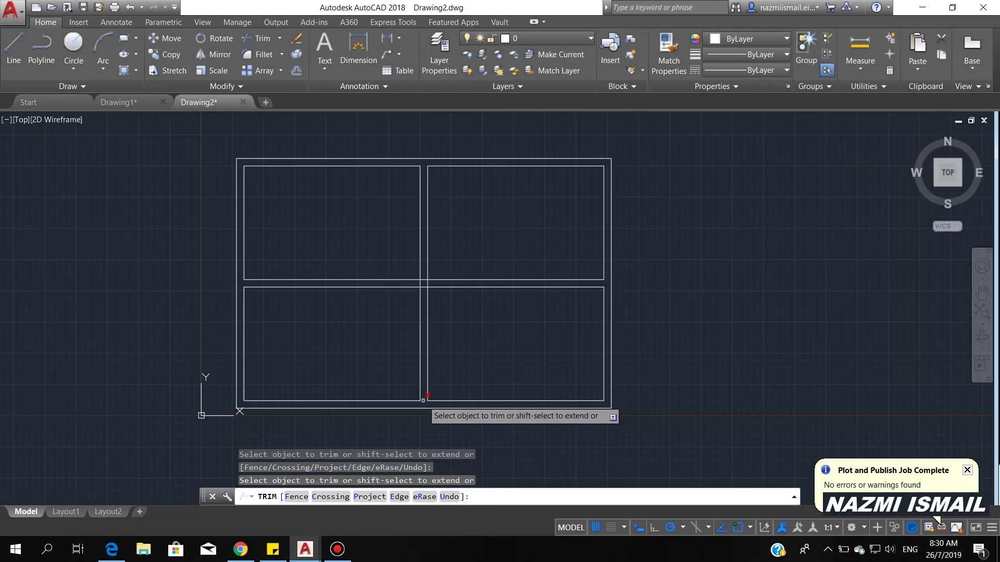
pyautogui.scroll(5, 429, 279)
pyautogui.moveTo(446, 330)
pyautogui.mouseDown()
pyautogui.moveTo(464, 339)
pyautogui.moveTo(446, 339)
pyautogui.moveTo(440, 356)
pyautogui.moveTo(430, 281)
pyautogui.mouseUp()
pyautogui.scroll(-8, 466, 316)
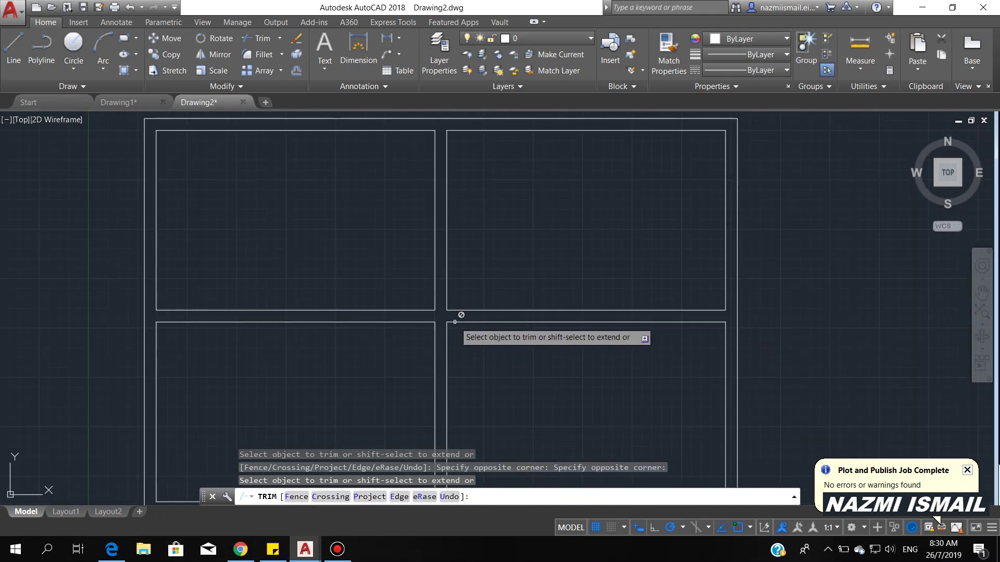
pyautogui.moveTo(467, 315)
pyautogui.mouseDown(button='middle')
pyautogui.moveTo(485, 315)
pyautogui.moveTo(442, 331)
pyautogui.mouseUp(button='middle')
pyautogui.press('Return')
pyautogui.scroll(2, 493, 339)
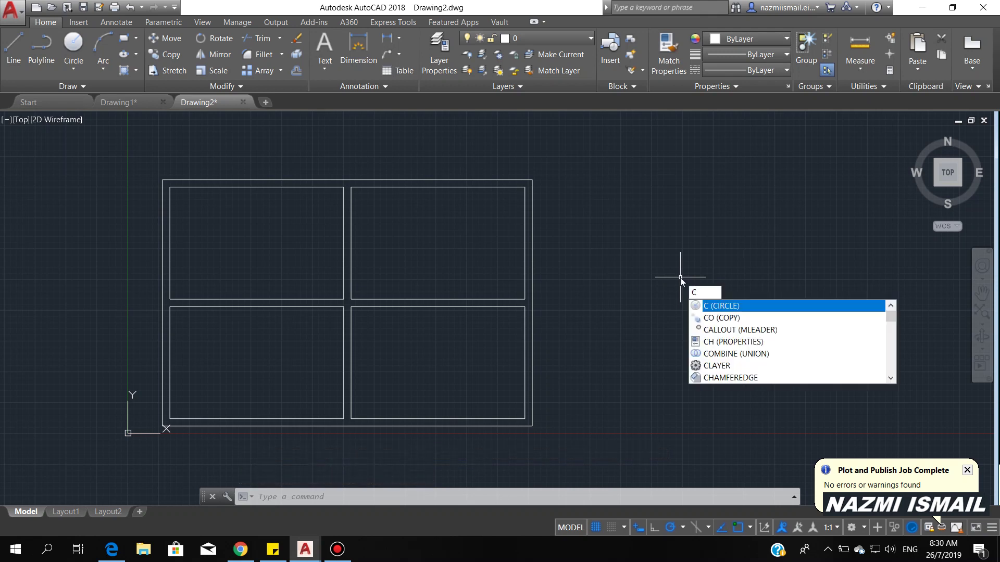
# - Draw a circle of radius 5.5 to the right of the panes
pyautogui.press('Return')
pyautogui.click(661, 222)
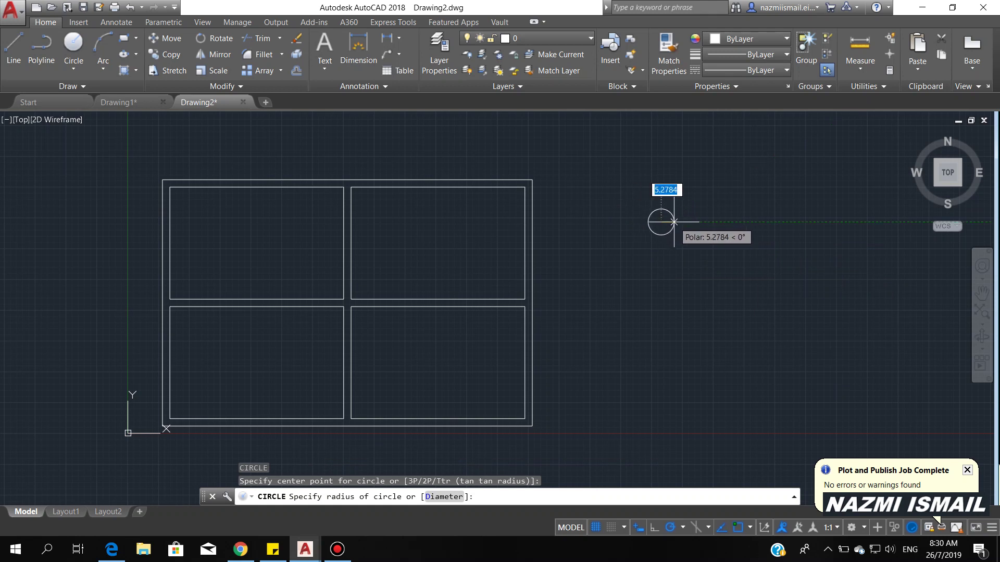
pyautogui.write('5.5')
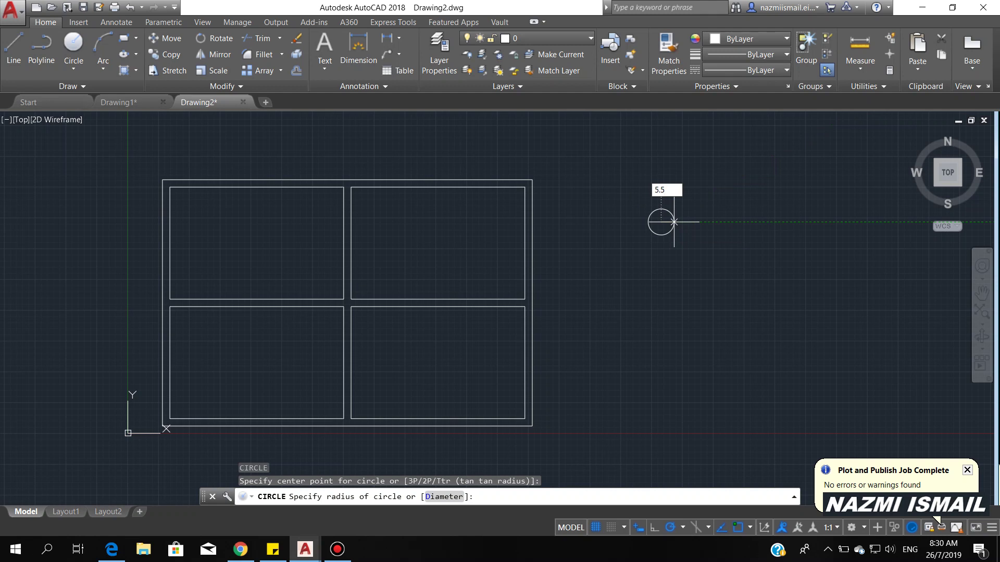
pyautogui.press('Return')
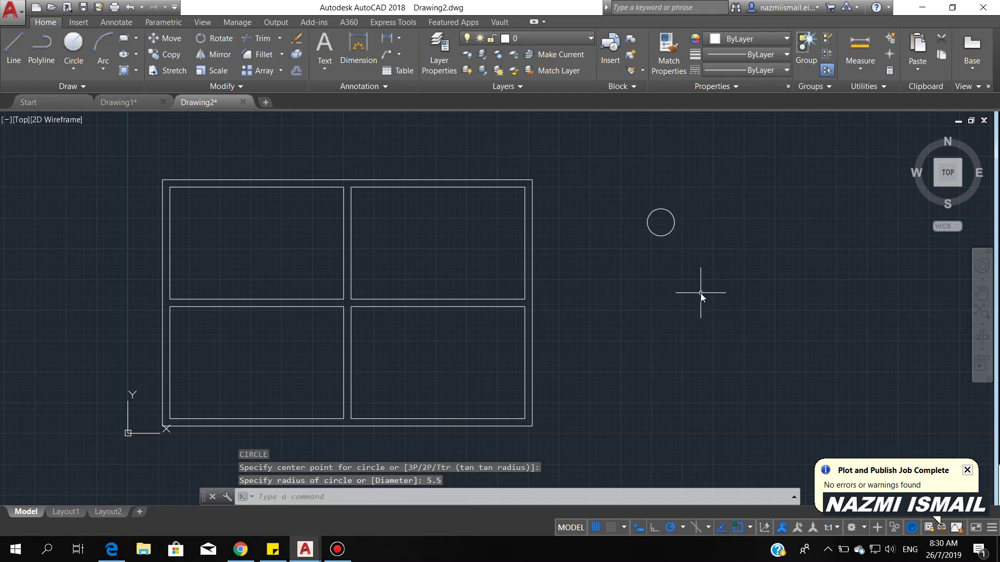
# - Draw a vertical line downward from the circle's bottom quadrant
pyautogui.write('L')
pyautogui.press('Return')
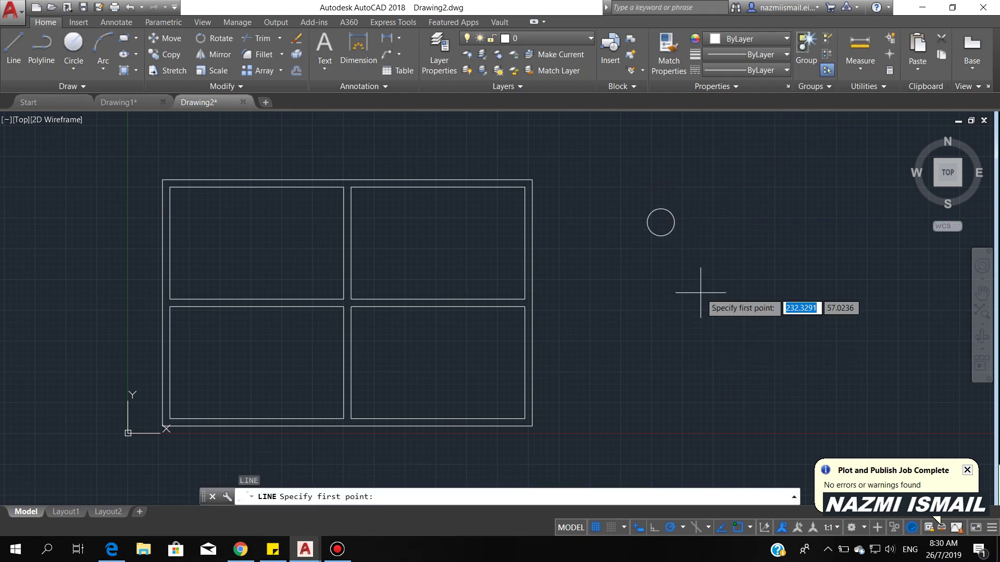
pyautogui.keyDown('shift'); pyautogui.rightClick(696, 300); pyautogui.keyUp('shift')
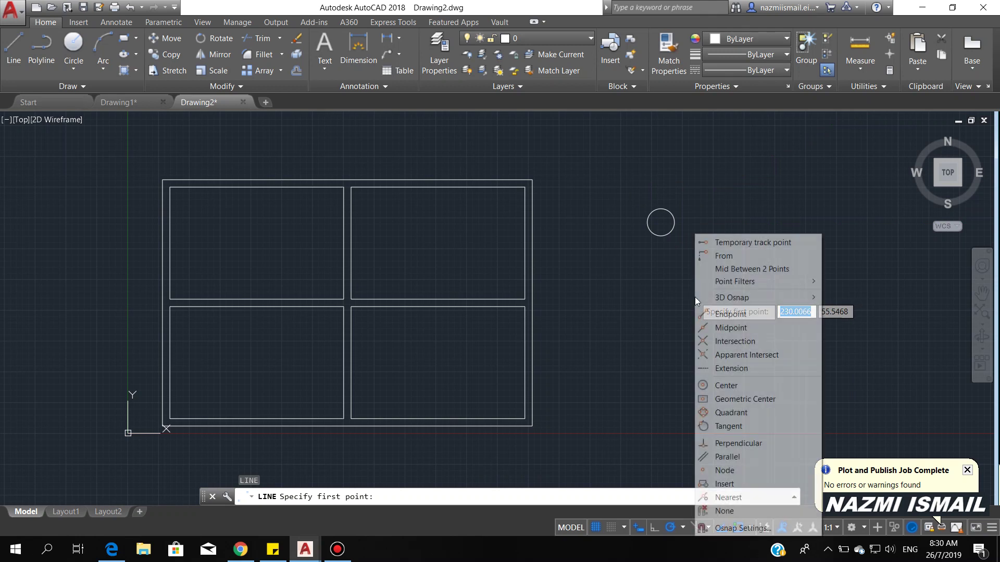
pyautogui.click(741, 413)
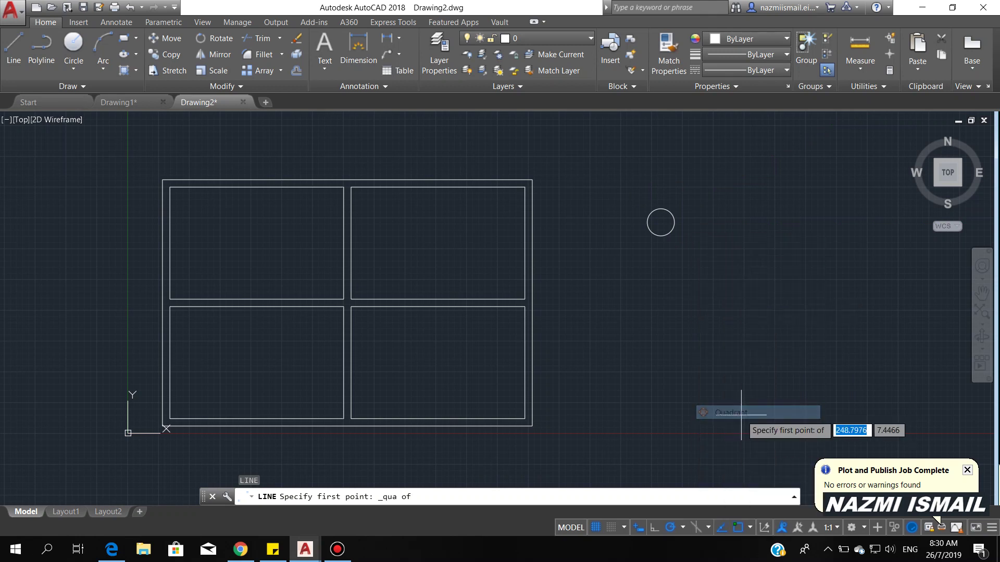
pyautogui.click(660, 235)
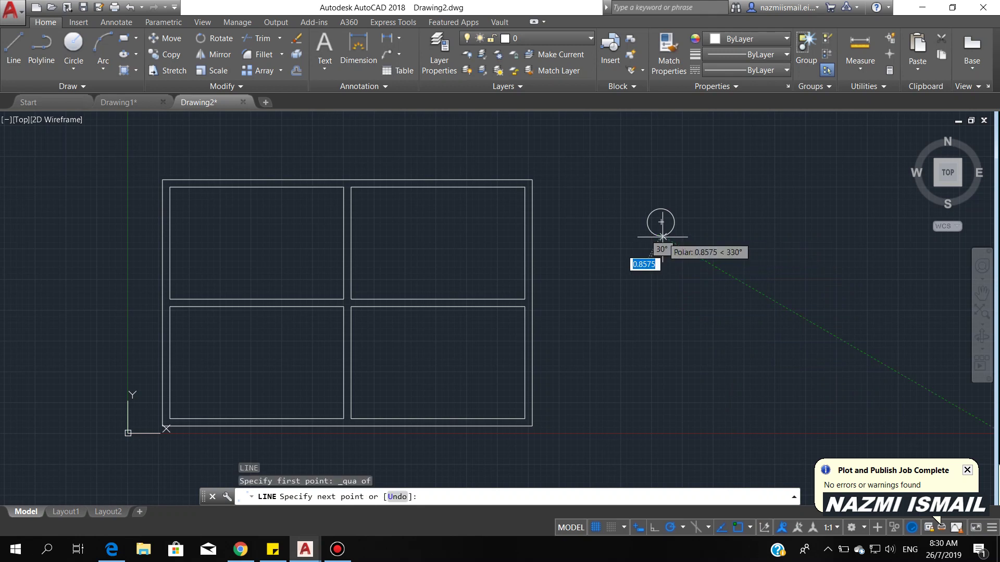
pyautogui.click(661, 350)
pyautogui.press('Return')
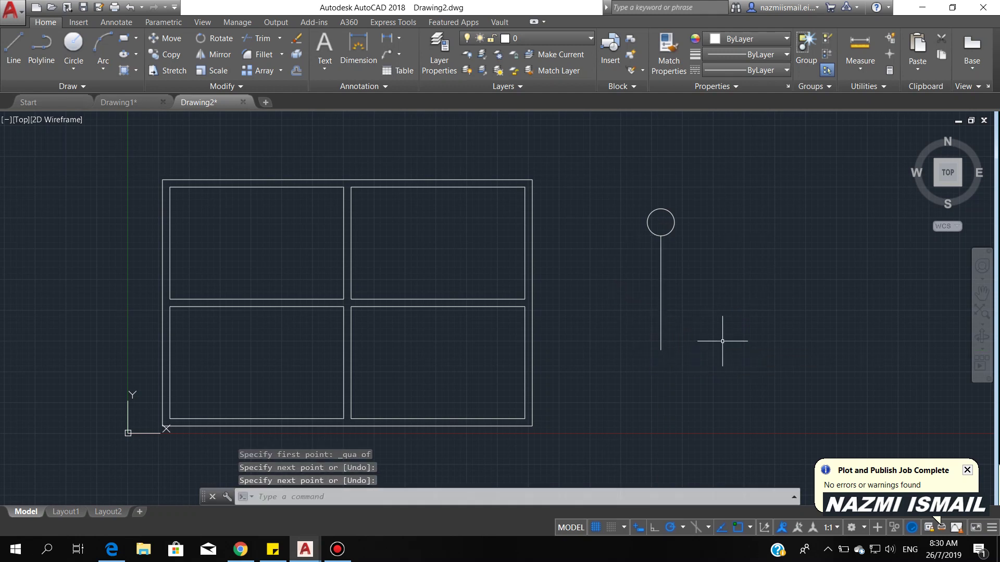
# - Load the ACAD_ISO03W100 linetype into the drawing through the Linetype Manager
pyautogui.click(708, 343)
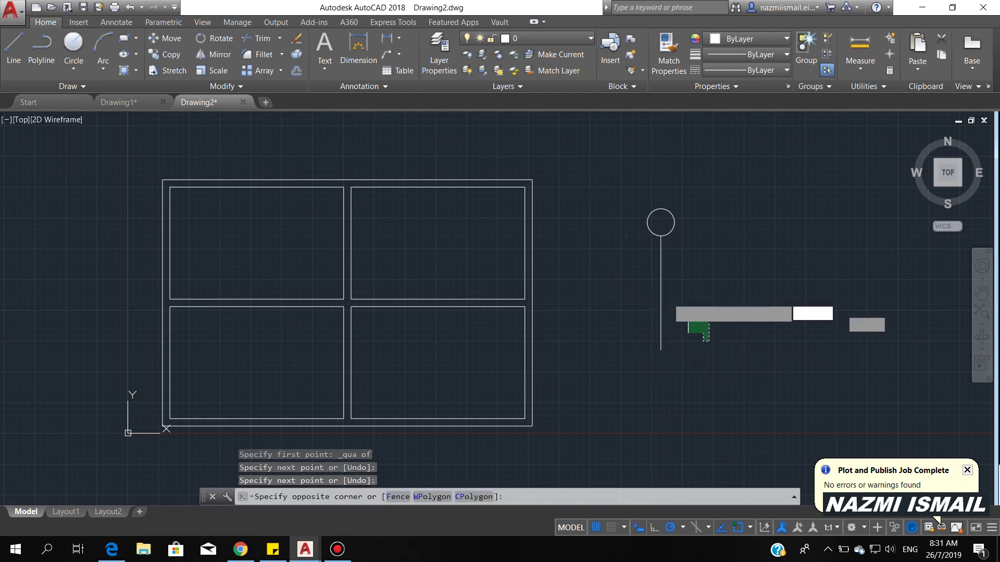
pyautogui.click(629, 267)
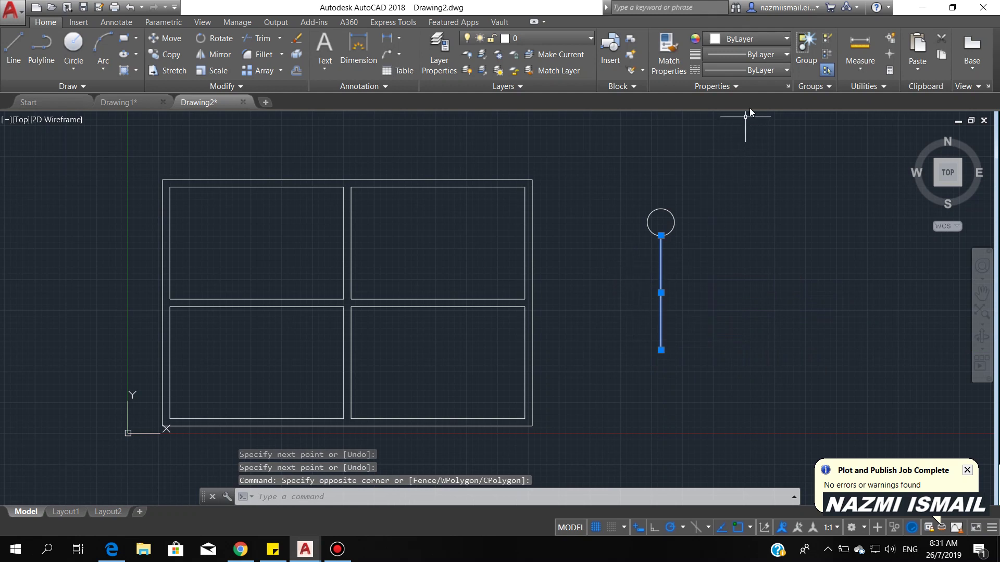
pyautogui.click(763, 70)
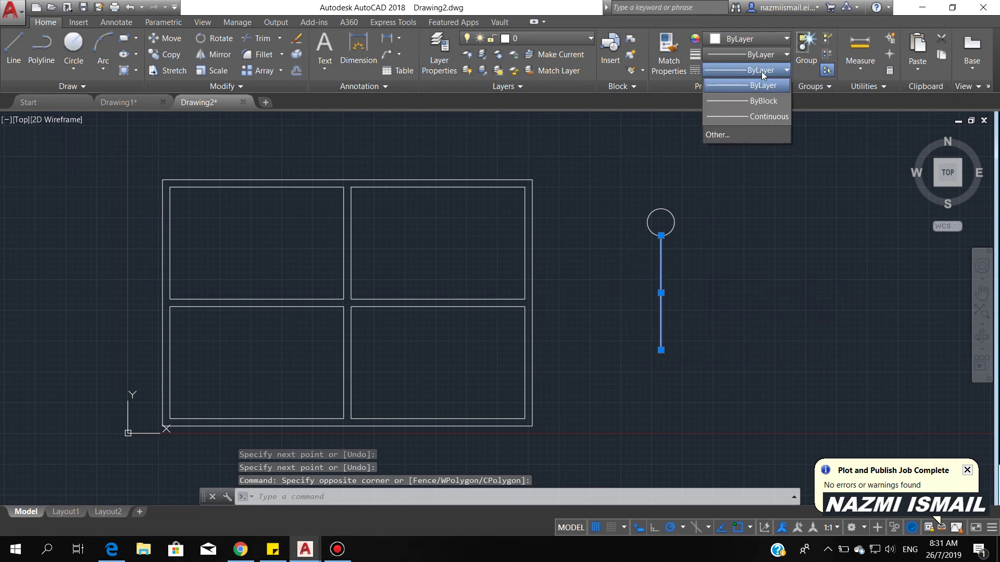
pyautogui.click(718, 135)
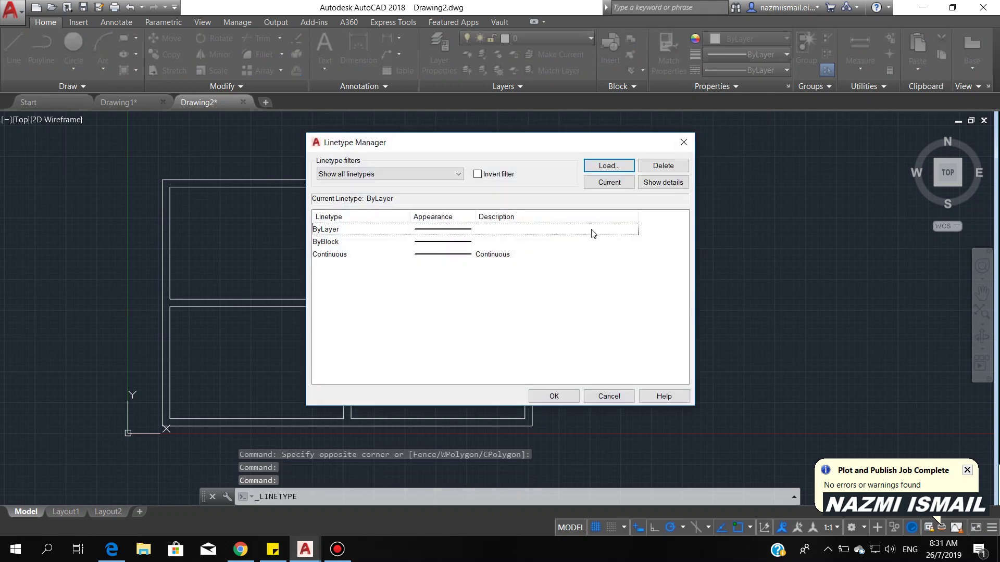
pyautogui.click(609, 165)
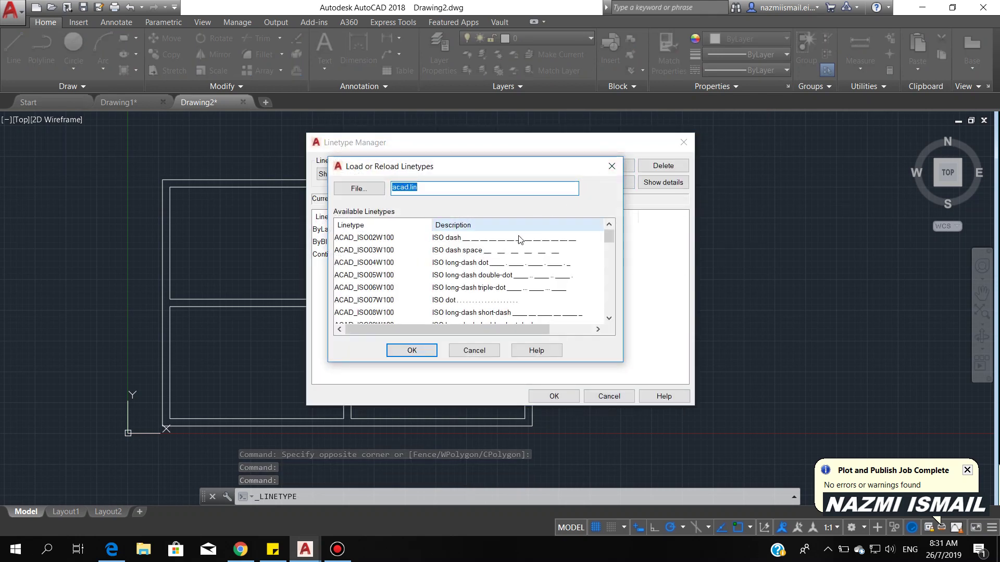
pyautogui.click(380, 251)
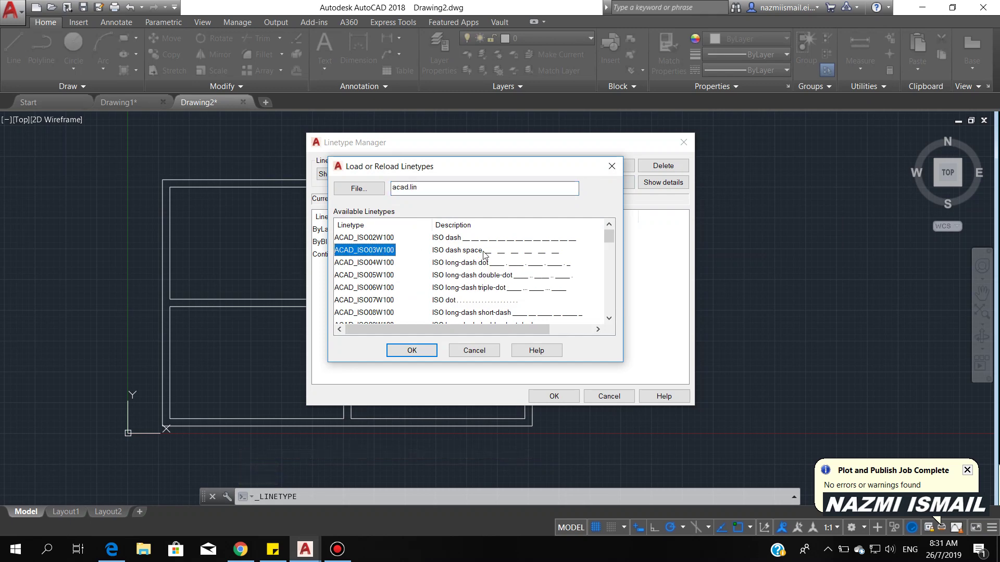
pyautogui.click(420, 352)
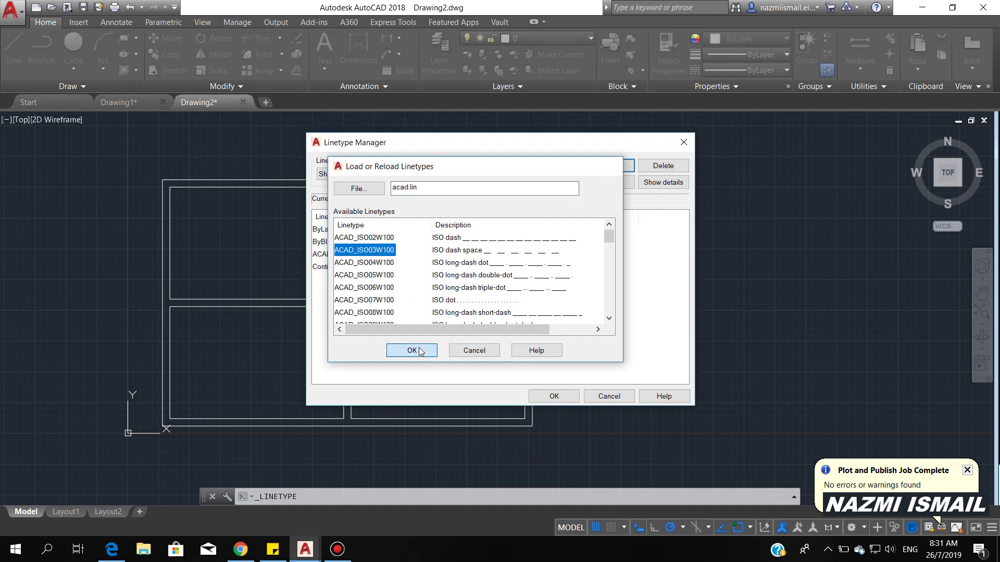
pyautogui.click(554, 396)
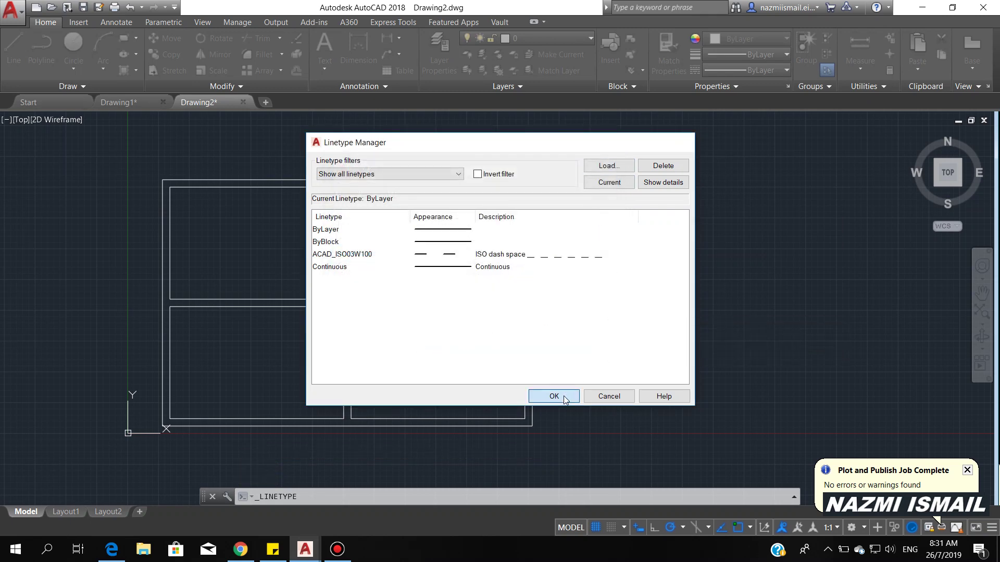
# - Assign the ACAD_ISO03W100 linetype to the vertical line below the circle
pyautogui.click(728, 330)
pyautogui.click(607, 274)
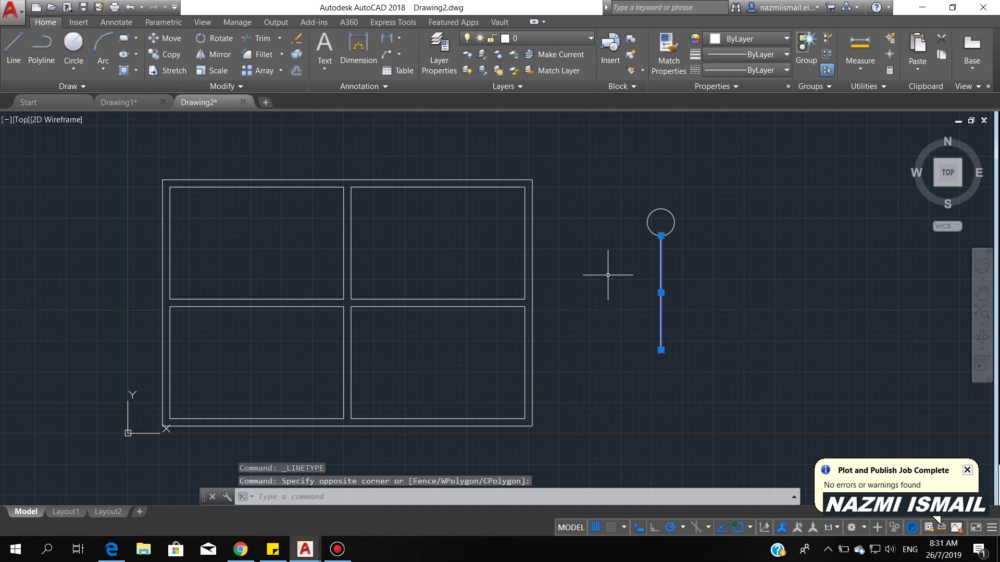
pyautogui.click(767, 71)
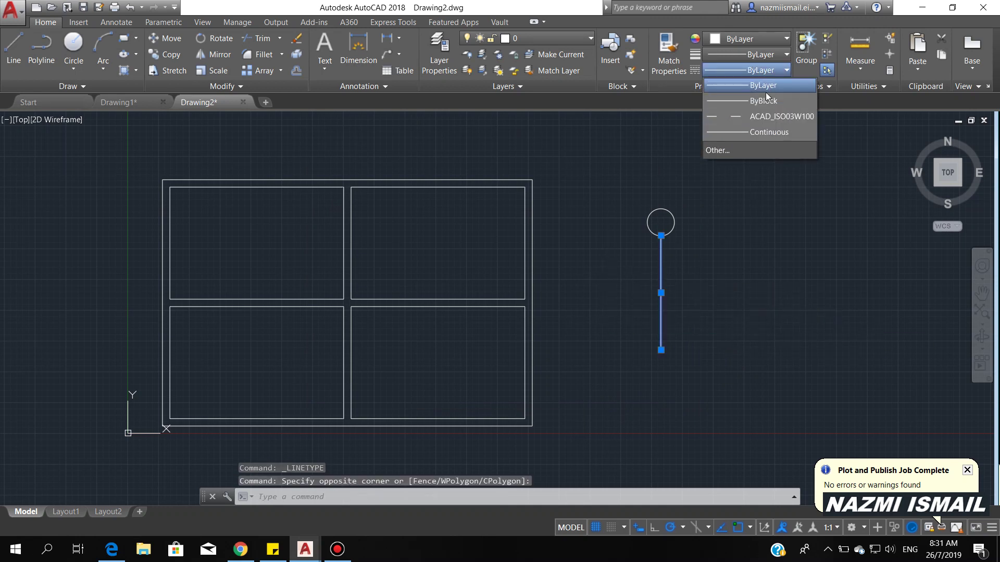
pyautogui.click(762, 115)
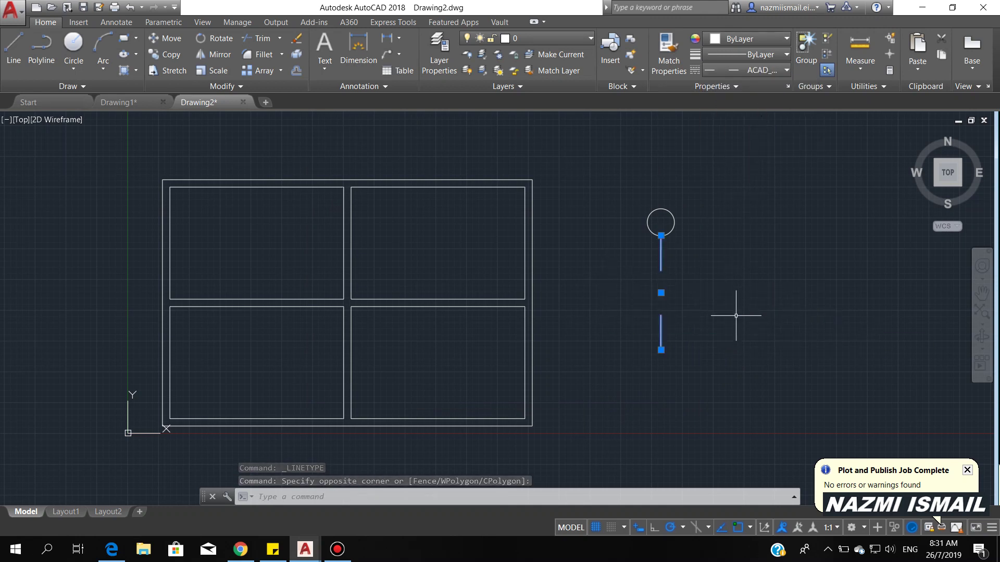
pyautogui.press('Escape')
# - Set the global linetype scale (LTSCALE) to 0.2
pyautogui.write('lt')
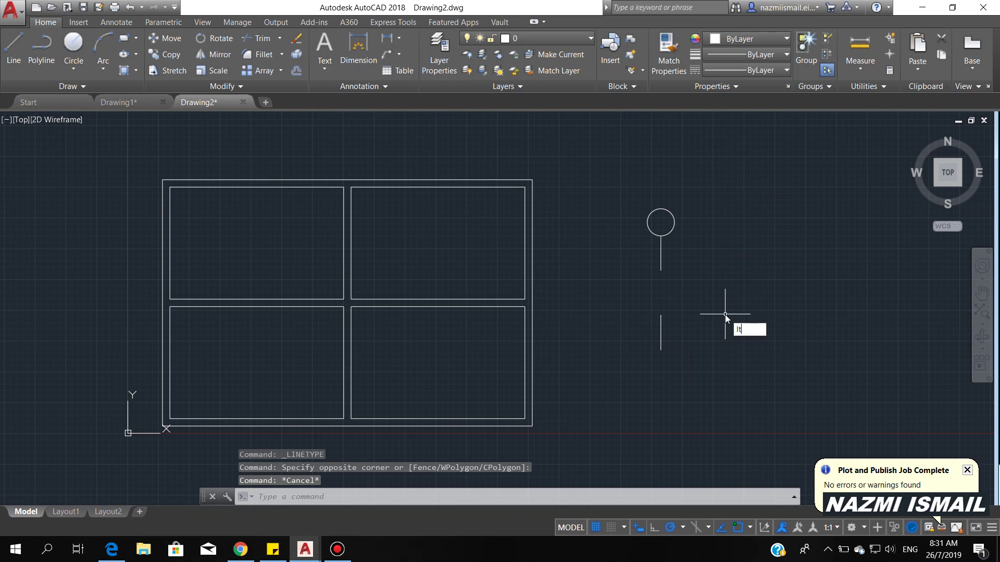
pyautogui.write('sc')
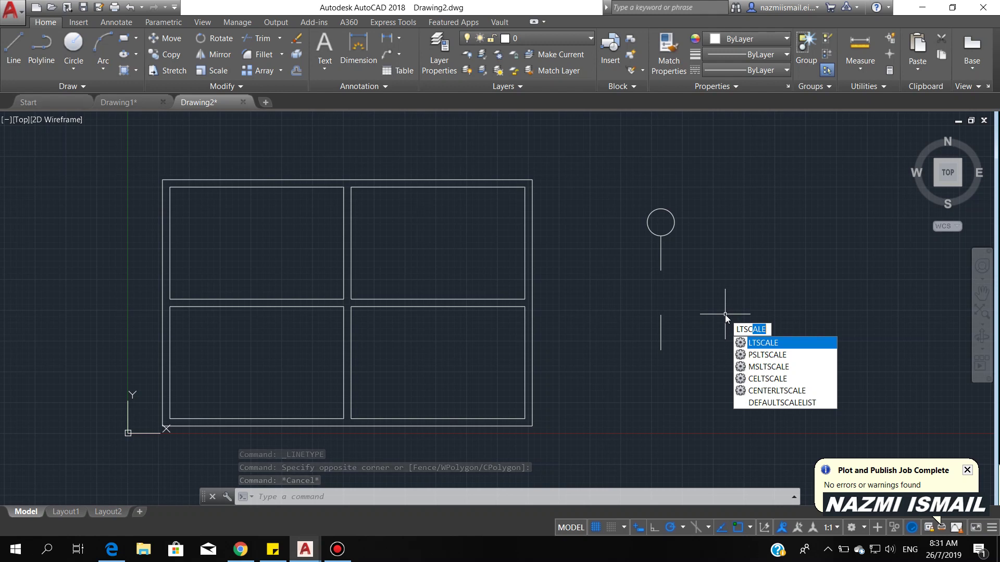
pyautogui.press('Return')
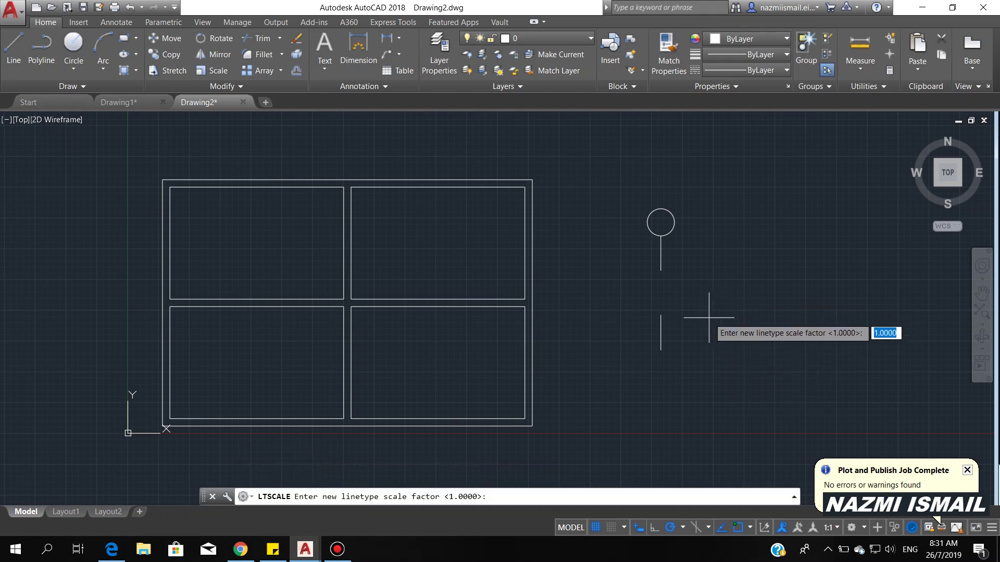
pyautogui.write('0.2')
pyautogui.press('Return')
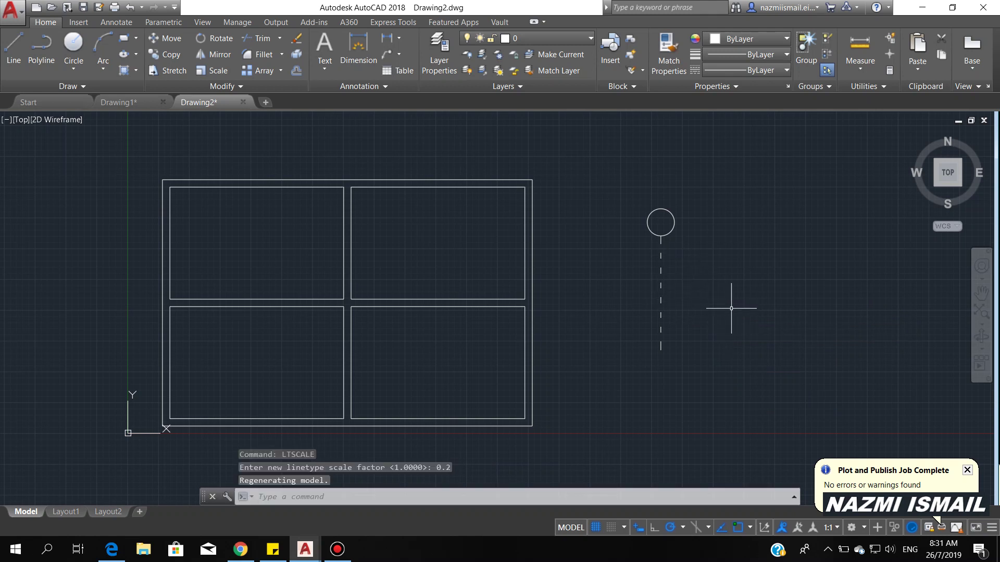
# - Make the circle and dashed line a block named Column, based at the circle's bottom, and open it for editing
pyautogui.write('B')
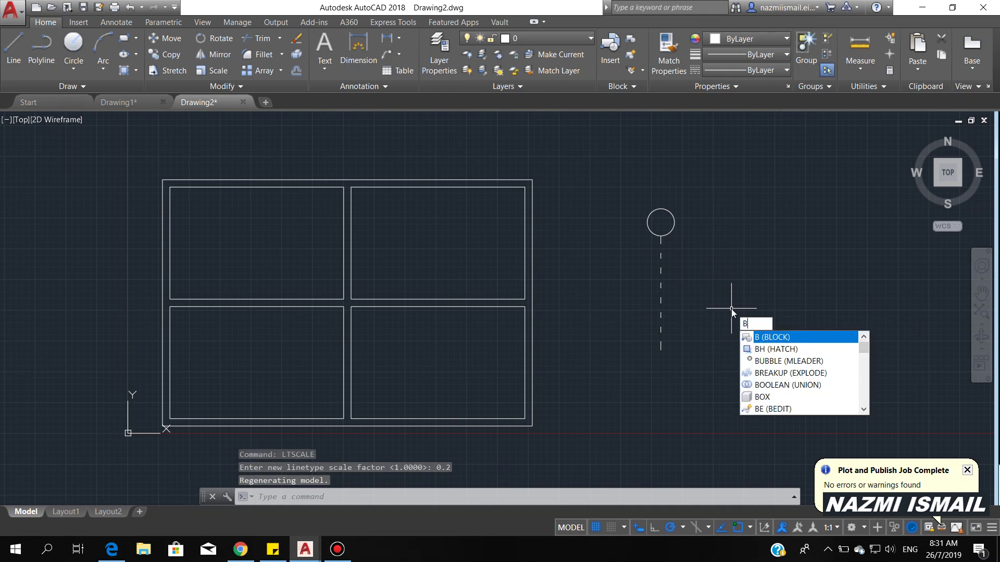
pyautogui.press('Return')
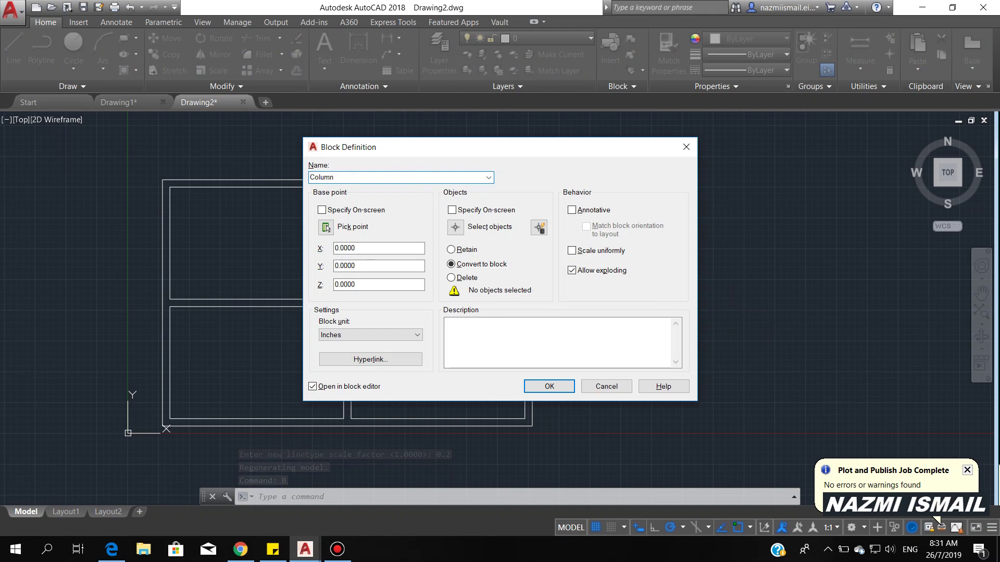
pyautogui.click(325, 227)
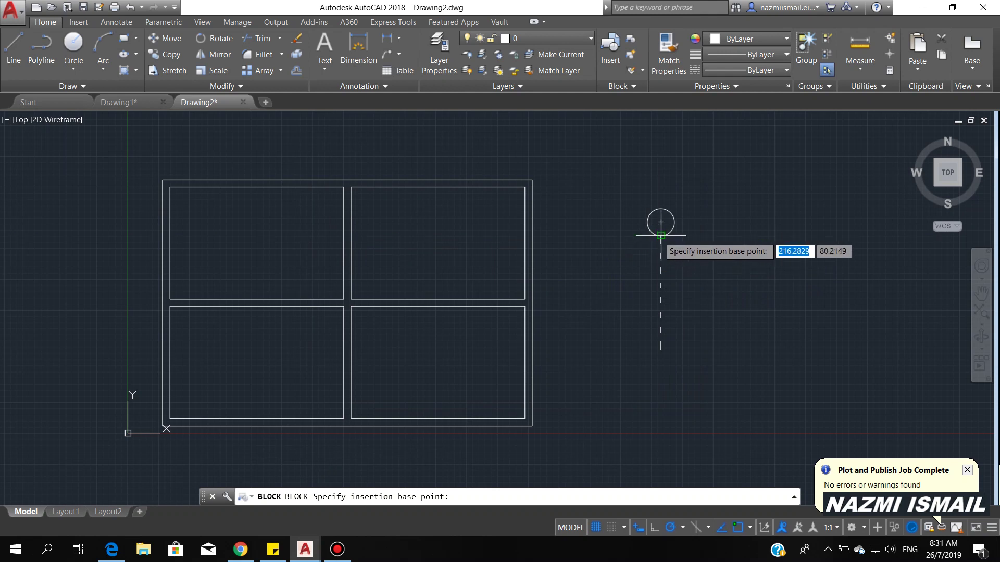
pyautogui.click(657, 240)
pyautogui.click(456, 227)
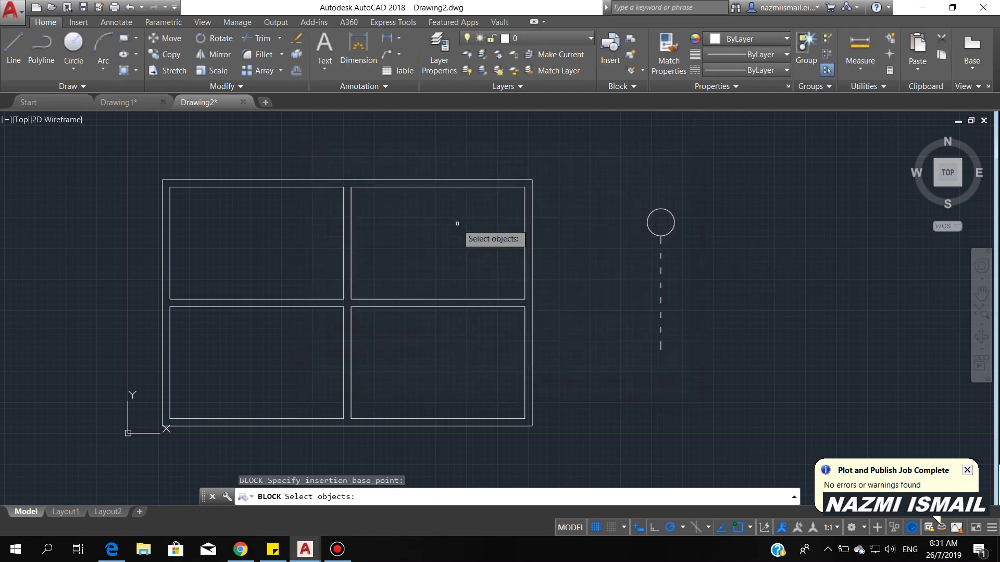
pyautogui.click(622, 172)
pyautogui.click(689, 365)
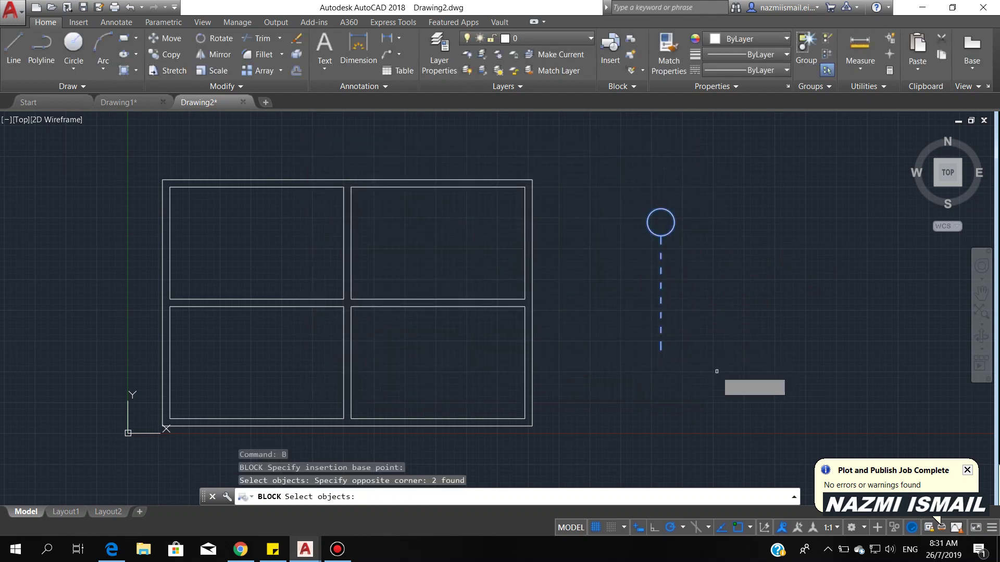
pyautogui.press('Return')
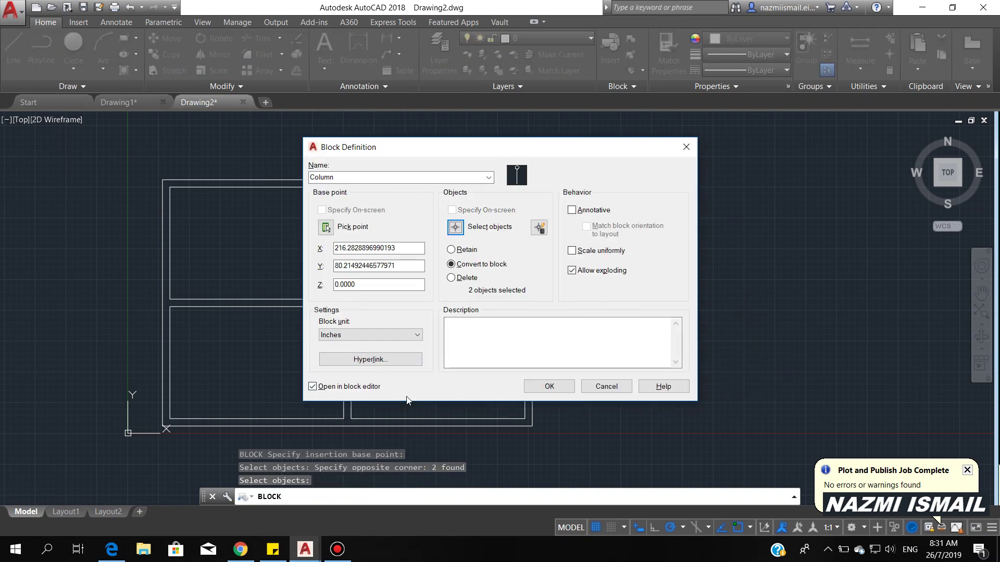
pyautogui.click(552, 386)
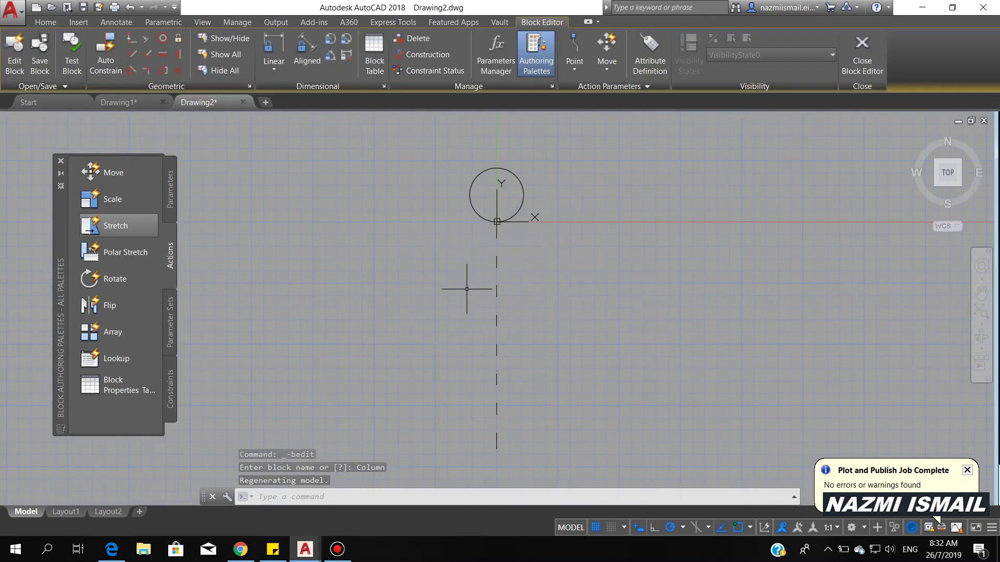
# - Add a Middle center attribute tagged X, height picked on screen, centred in the circle
pyautogui.click(648, 59)
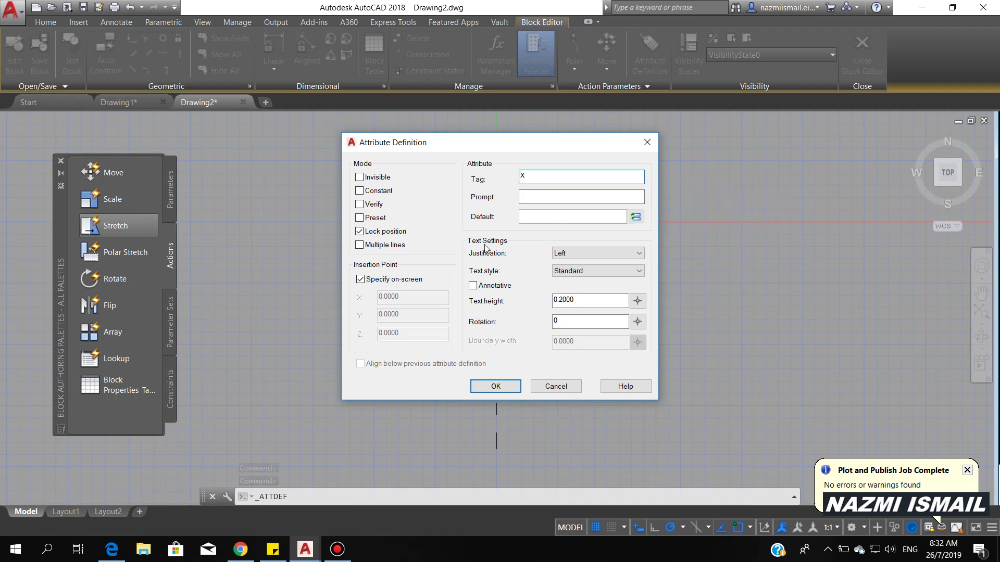
pyautogui.click(608, 254)
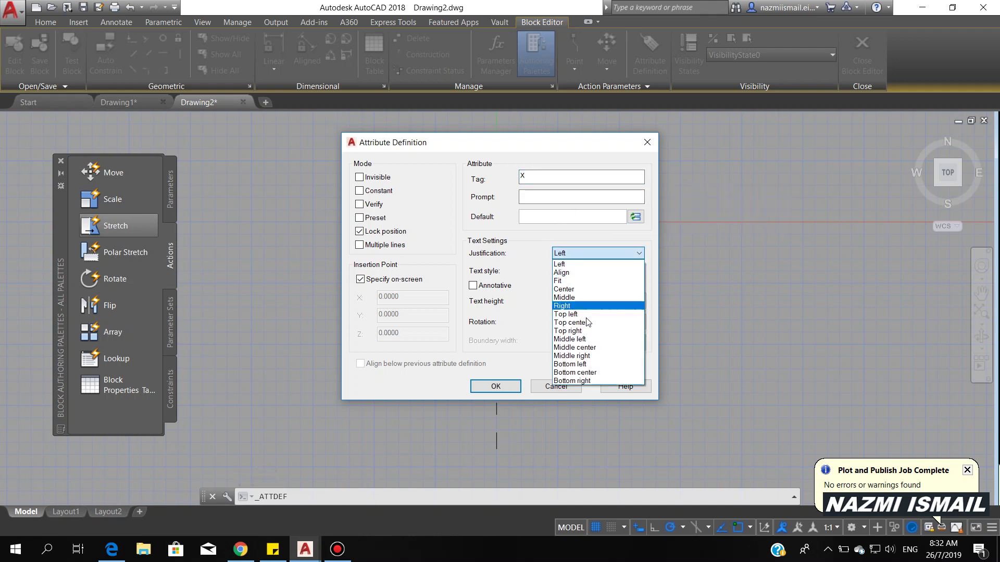
pyautogui.click(574, 347)
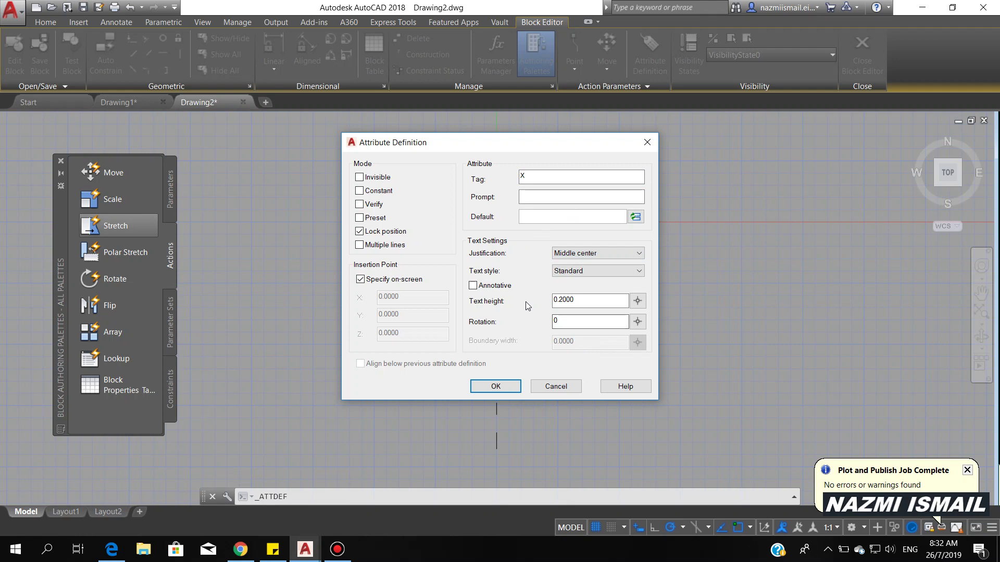
pyautogui.click(638, 305)
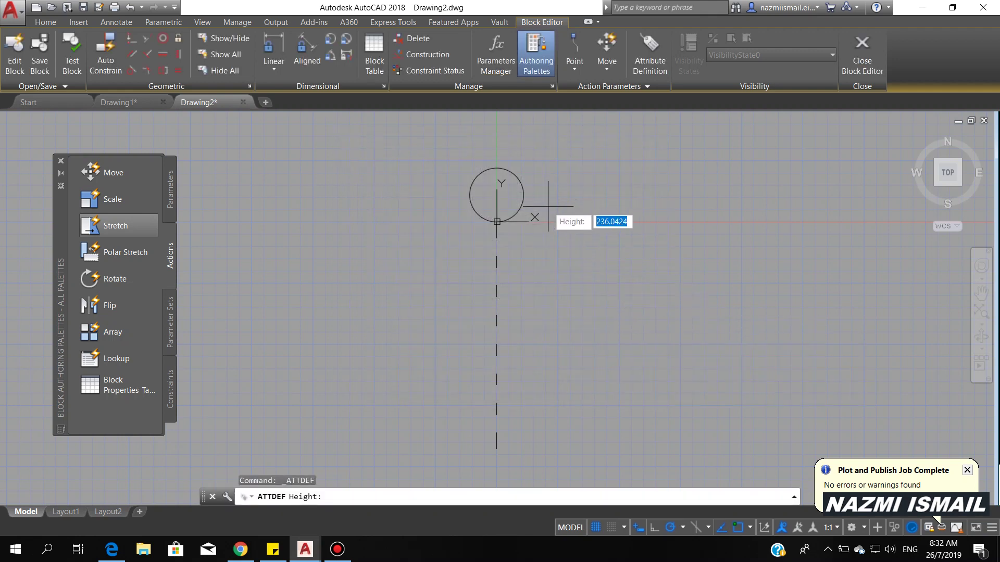
pyautogui.click(548, 206)
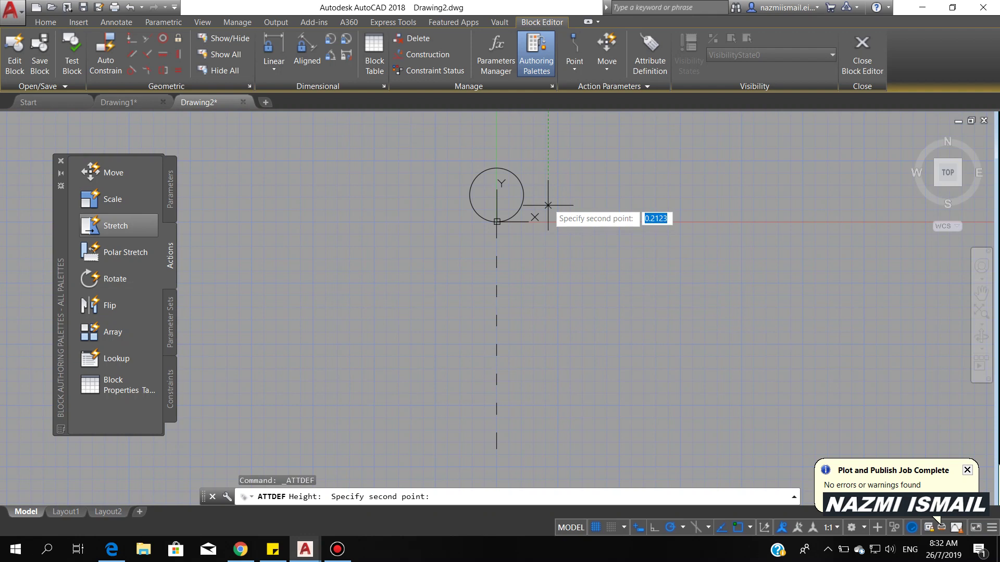
pyautogui.click(547, 175)
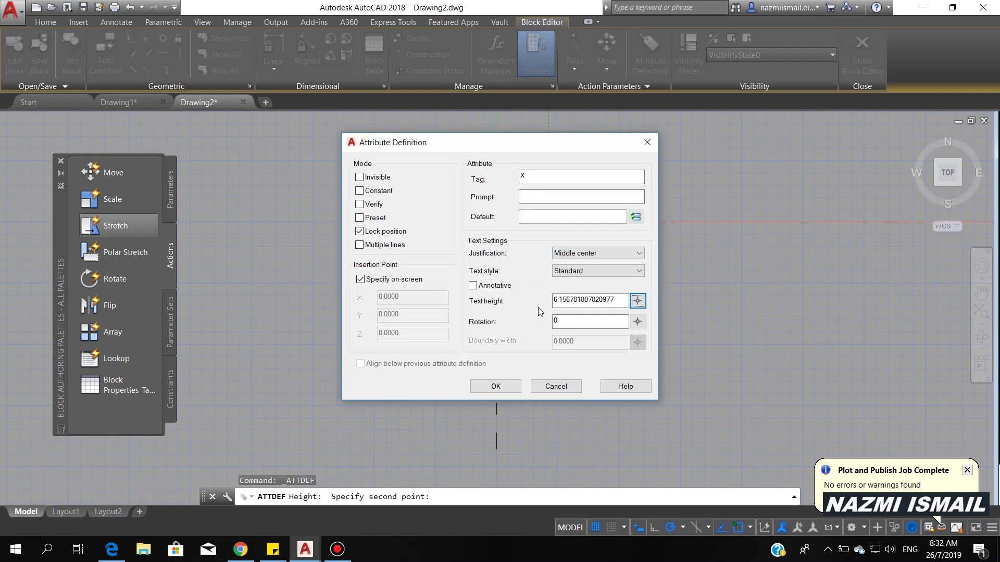
pyautogui.click(502, 386)
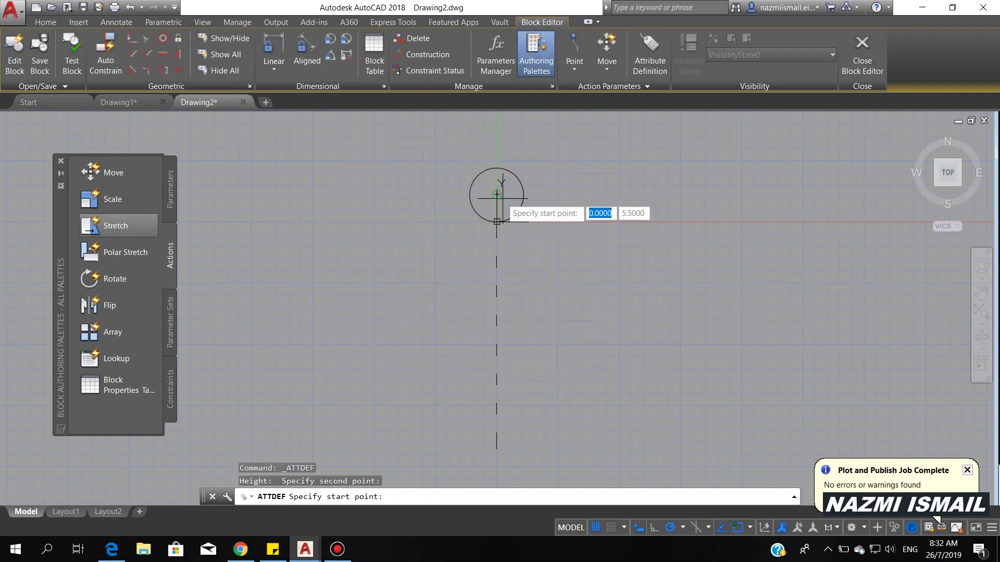
pyautogui.click(497, 222)
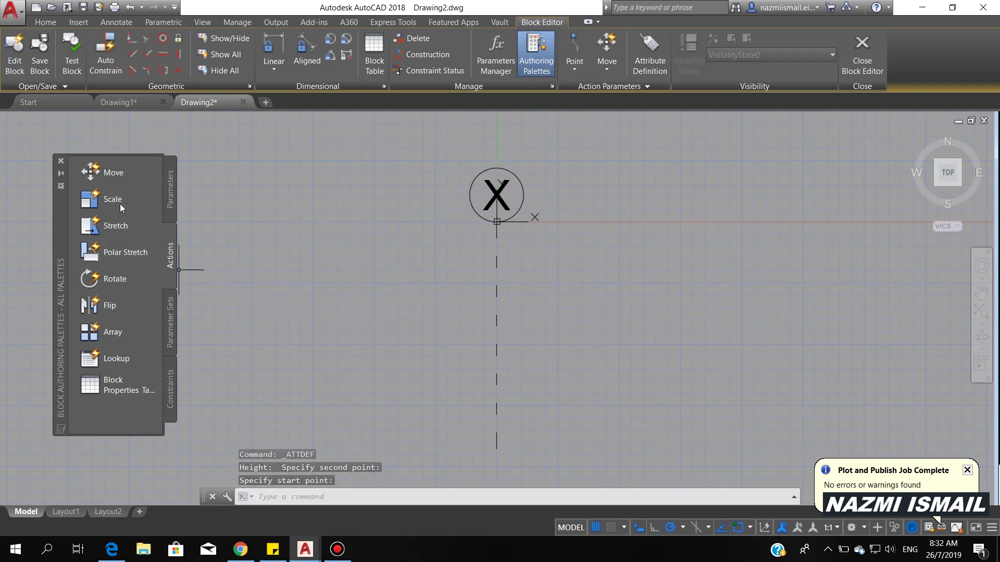
pyautogui.click(170, 198)
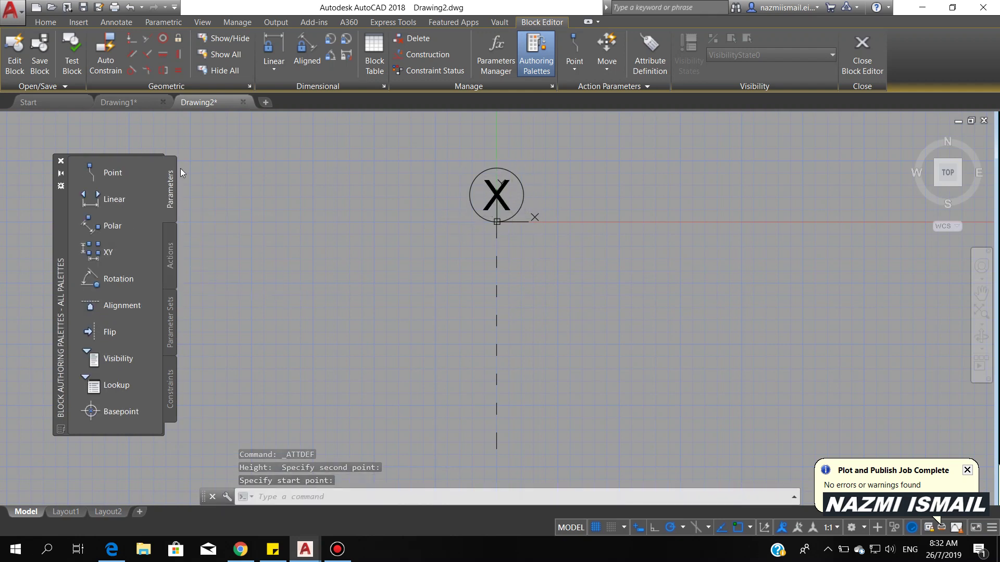
# - Add a Distance1 linear parameter along the dashed line, from the circle's bottom to the line's bottom
pyautogui.click(117, 202)
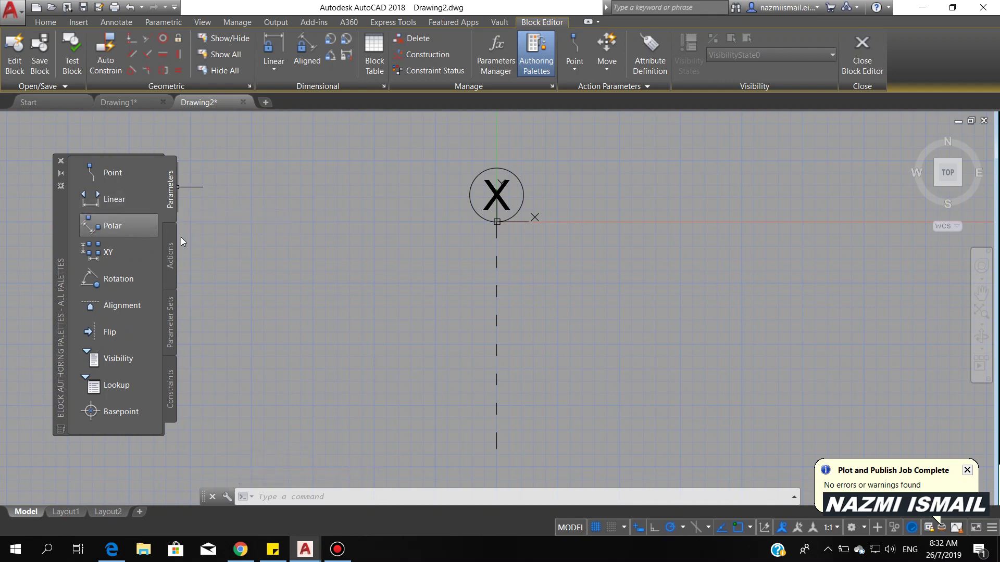
pyautogui.click(497, 221)
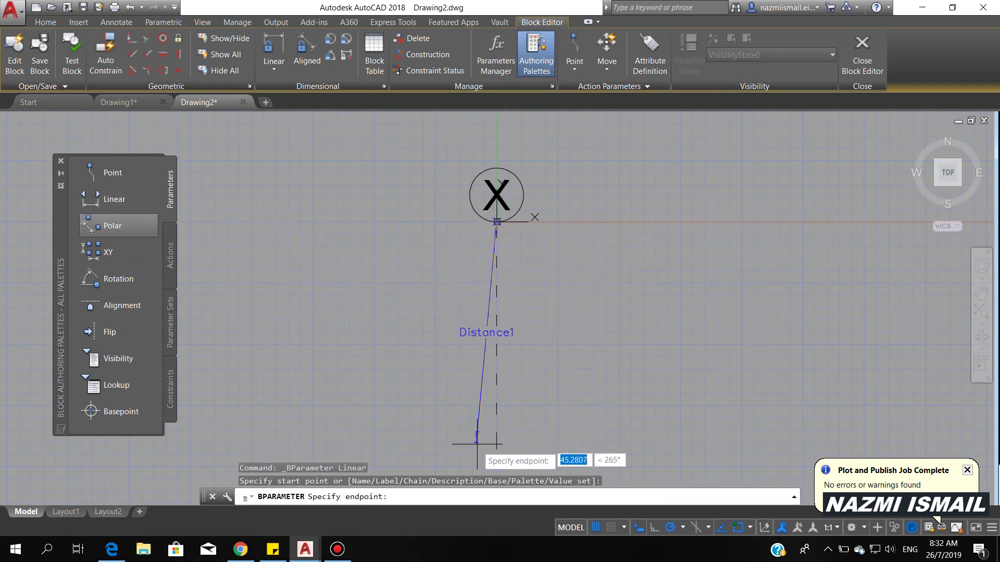
pyautogui.click(497, 448)
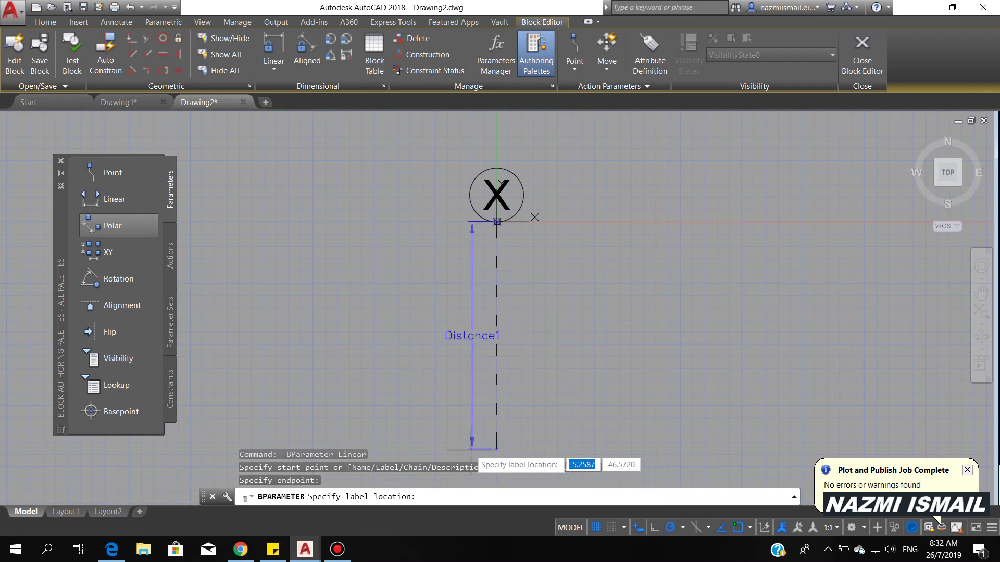
pyautogui.click(451, 431)
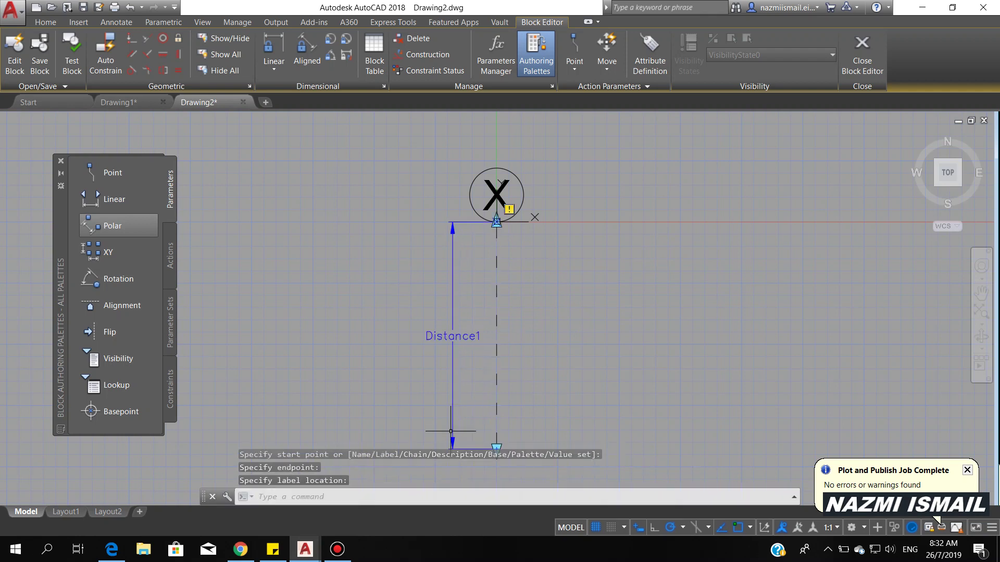
# - Attach a stretch action to Distance1's bottom point covering the dashed line, and save the block
pyautogui.click(170, 255)
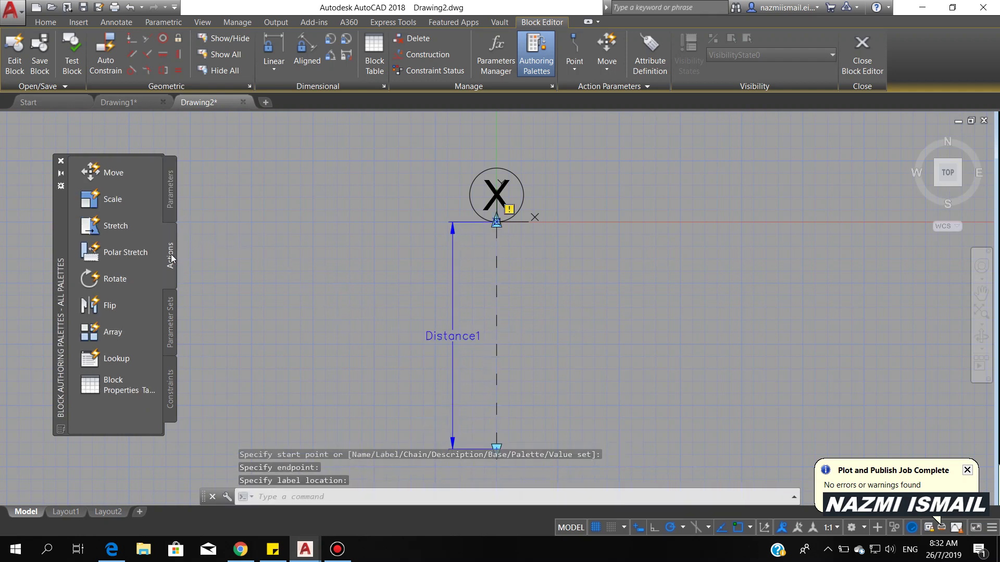
pyautogui.click(115, 226)
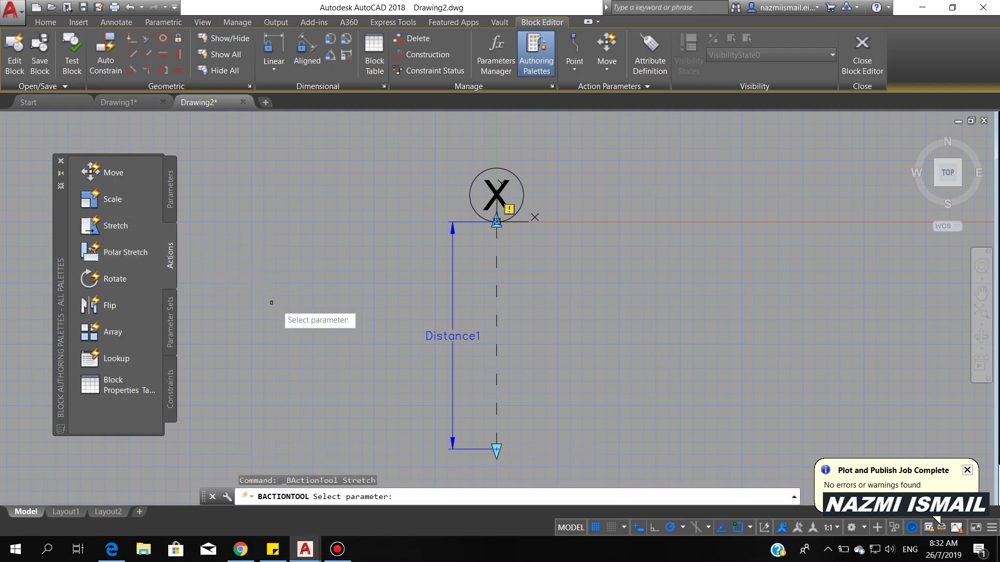
pyautogui.click(465, 337)
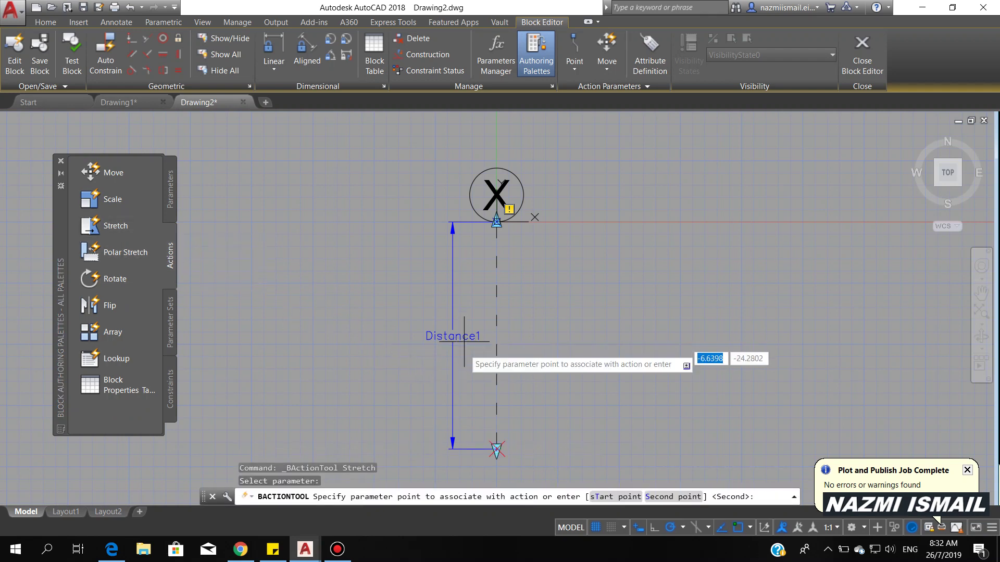
pyautogui.click(496, 449)
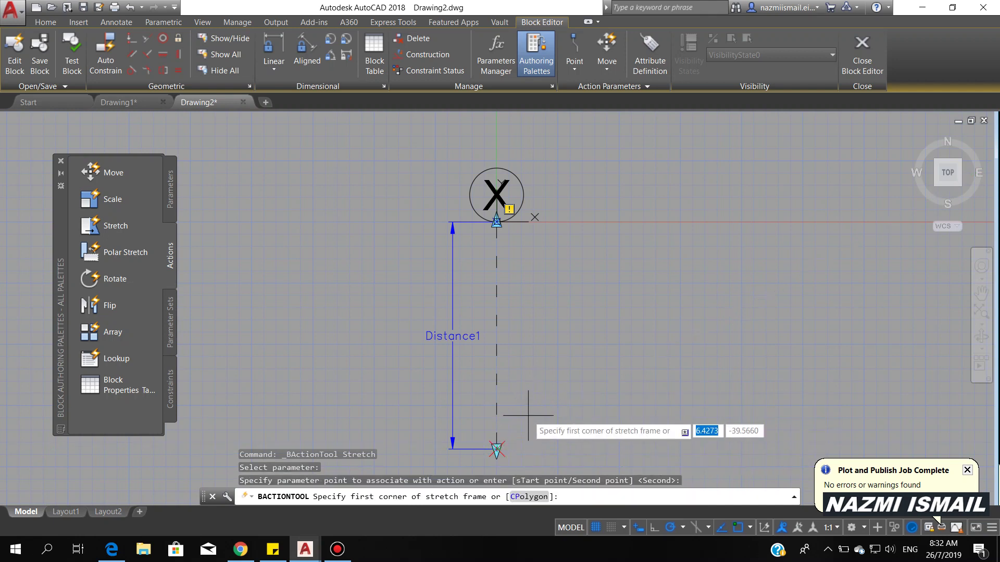
pyautogui.click(496, 449)
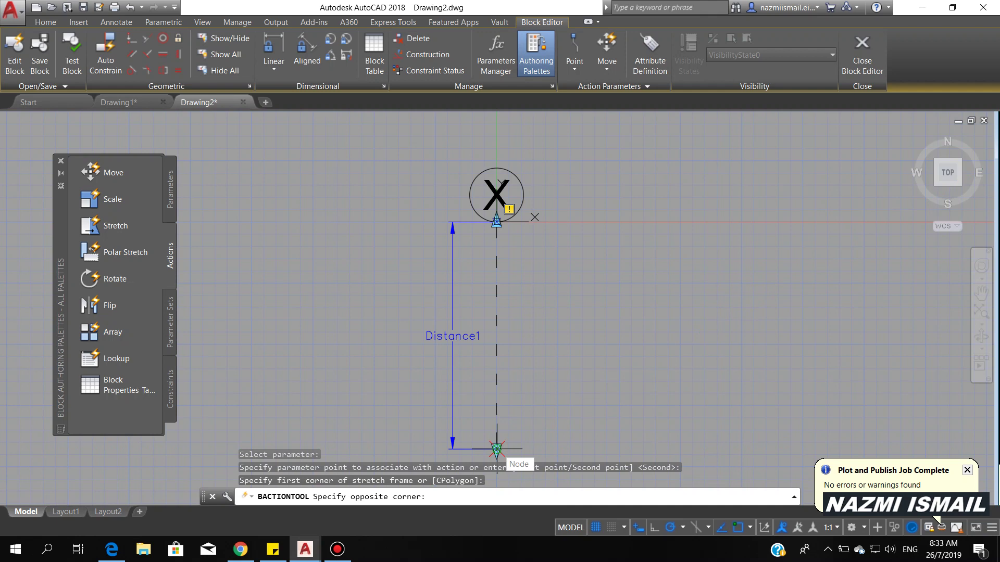
pyautogui.click(496, 448)
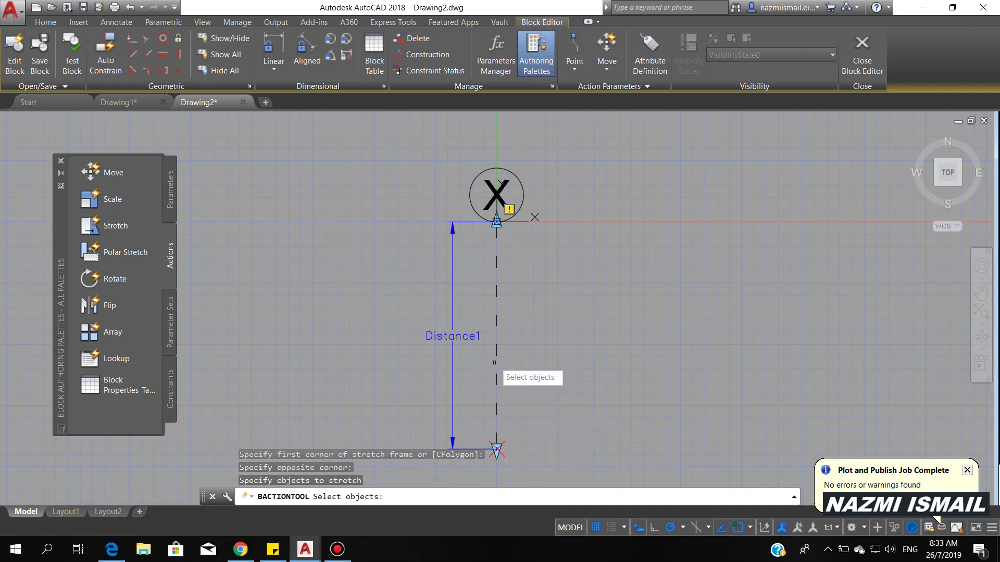
pyautogui.click(496, 290)
pyautogui.press('Return')
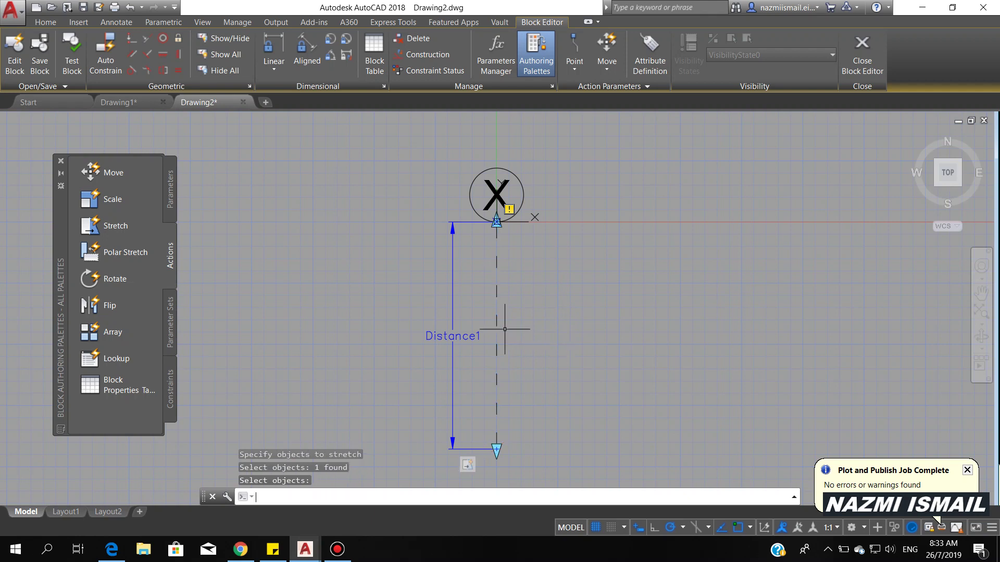
pyautogui.click(42, 60)
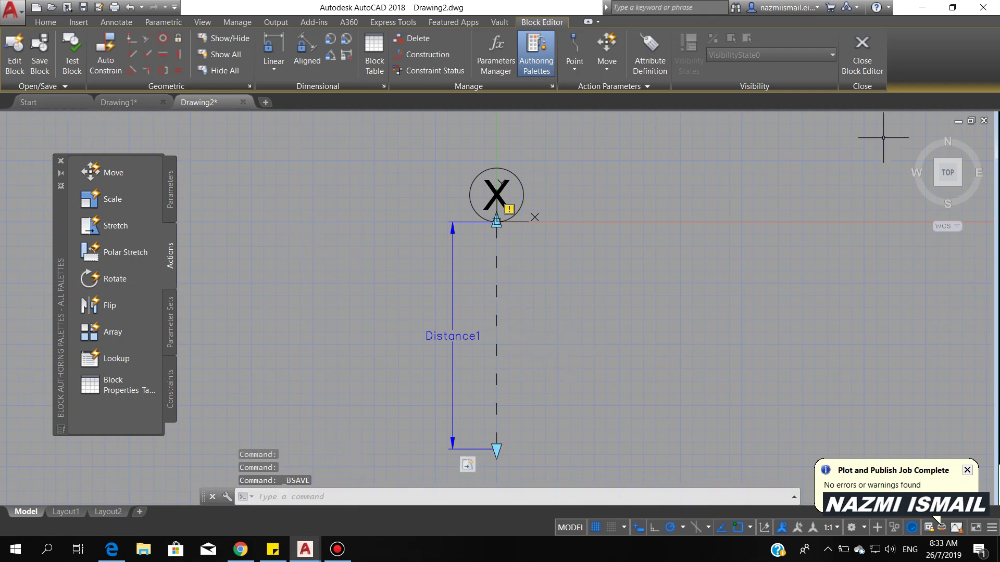
# - Close the block editor and erase the old bubble and its line beside the slab
pyautogui.click(866, 57)
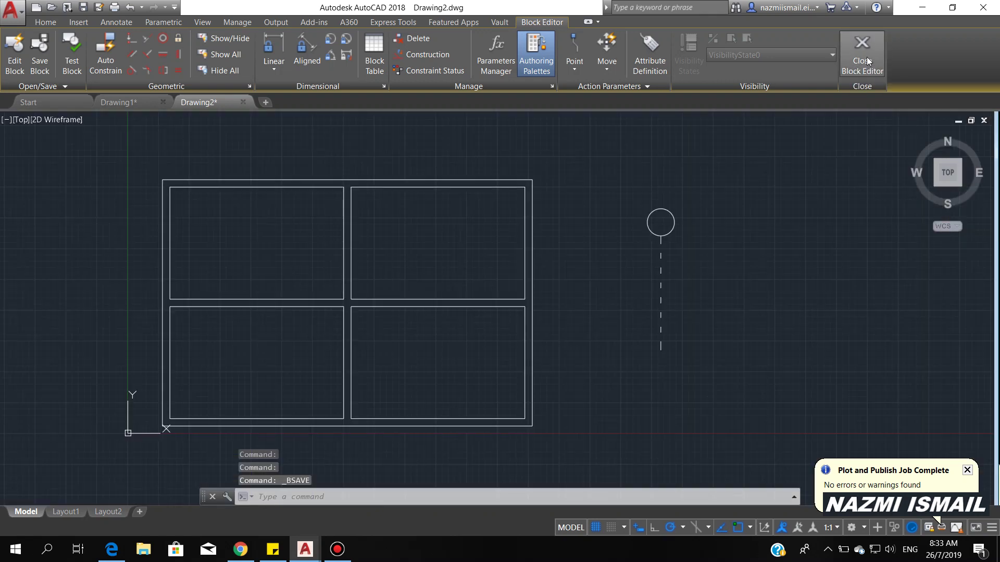
pyautogui.click(723, 363)
pyautogui.click(599, 196)
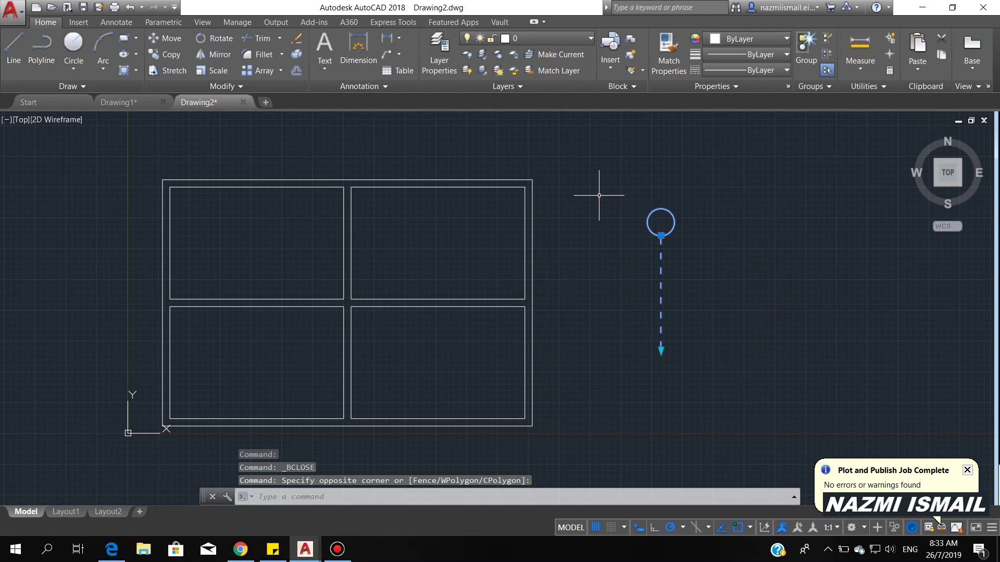
pyautogui.press('Delete')
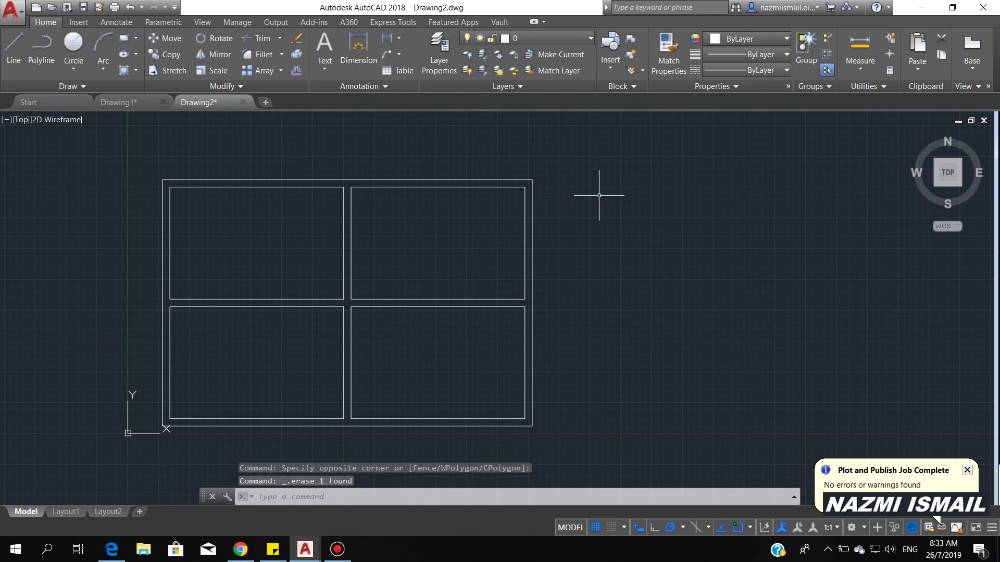
# - Insert the Column block midway between two top-left corner points, with attribute value 1
pyautogui.click(612, 63)
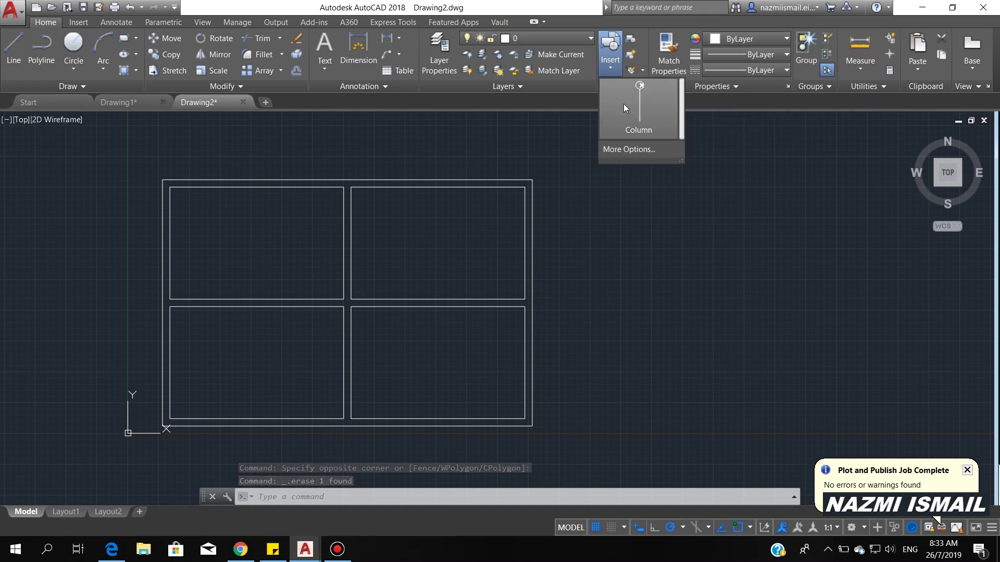
pyautogui.click(641, 113)
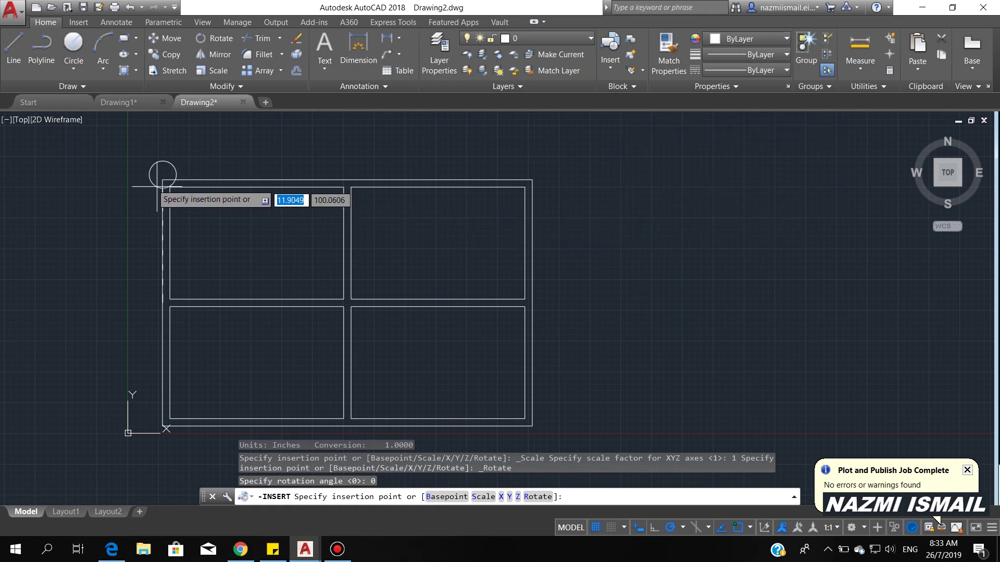
pyautogui.scroll(2, 151, 206)
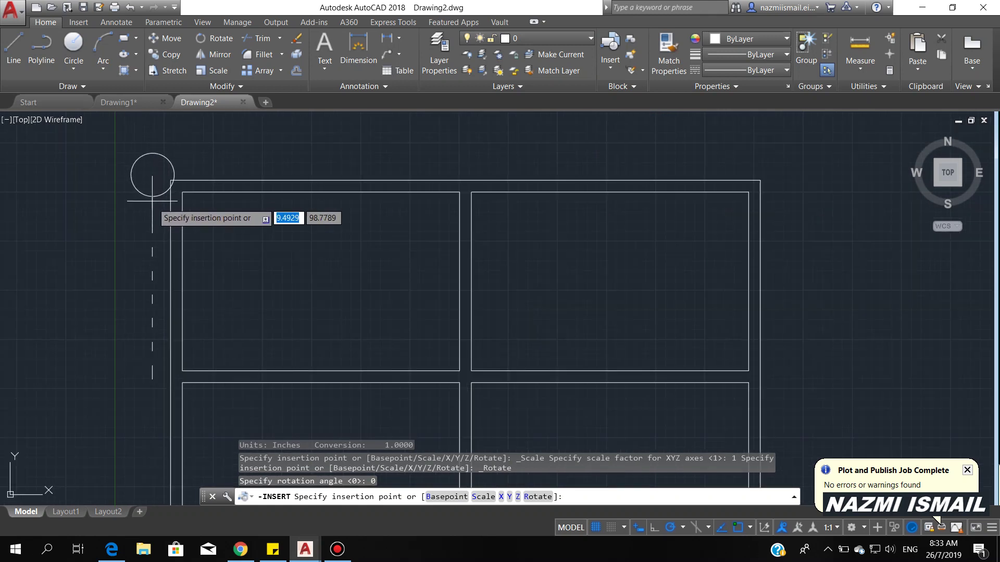
pyautogui.keyDown('shift'); pyautogui.rightClick(147, 227); pyautogui.keyUp('shift')
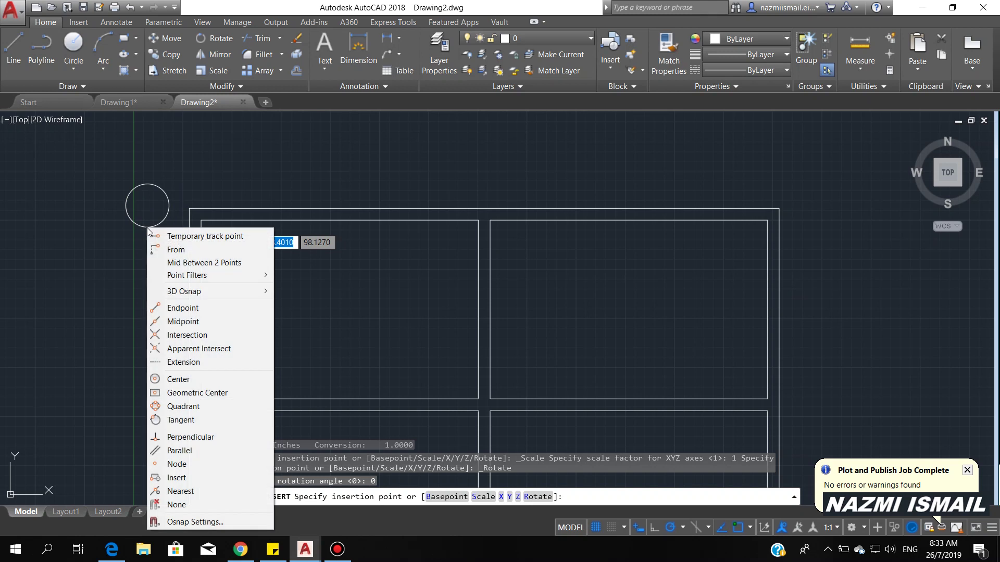
pyautogui.click(186, 264)
pyautogui.scroll(4, 187, 203)
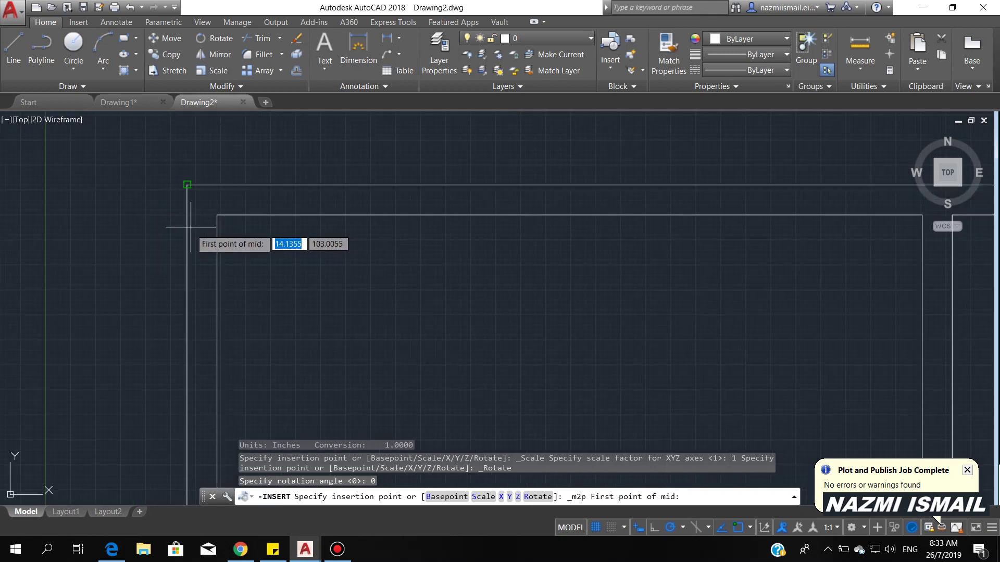
pyautogui.click(217, 214)
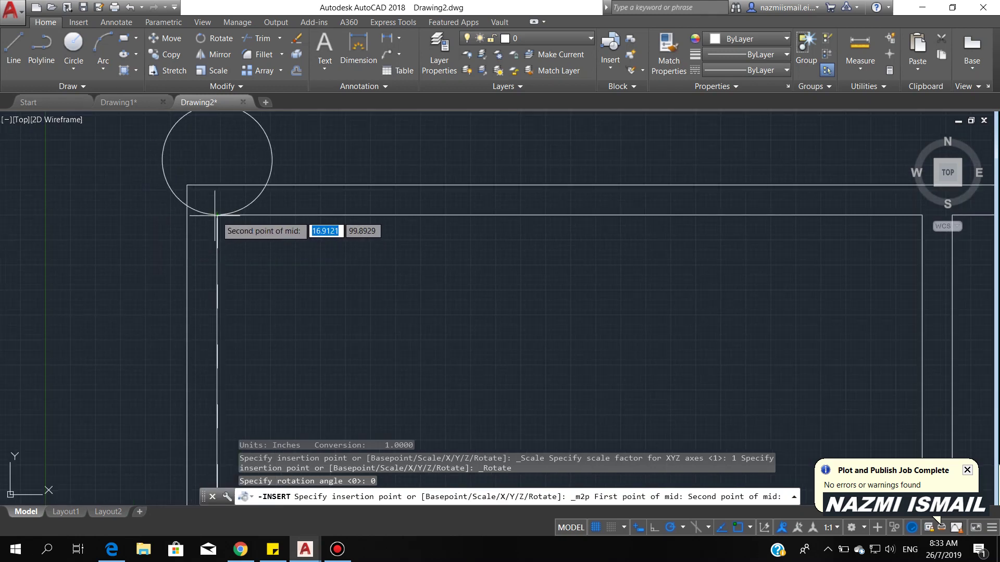
pyautogui.click(187, 214)
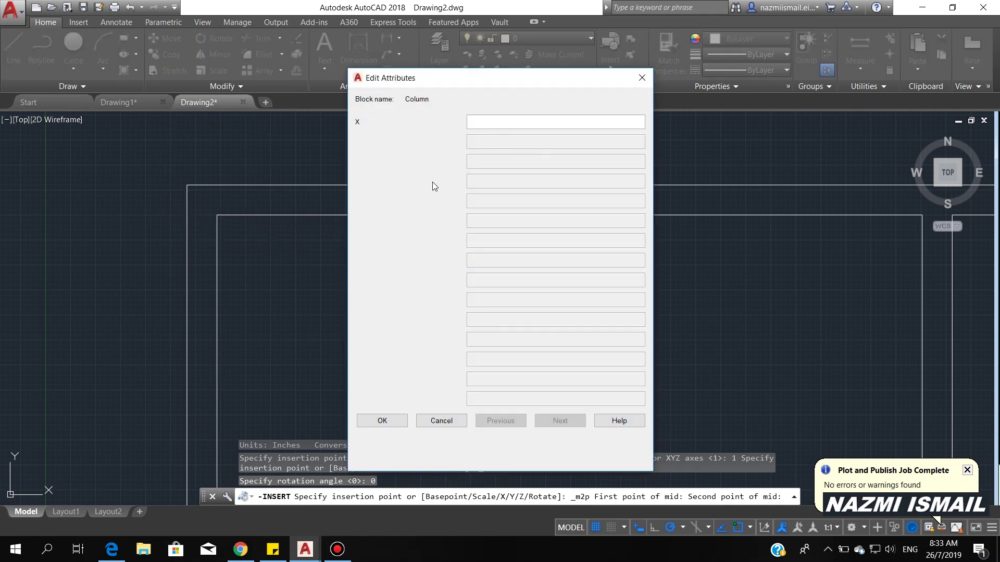
pyautogui.write('1')
pyautogui.click(396, 422)
pyautogui.scroll(-4, 311, 259)
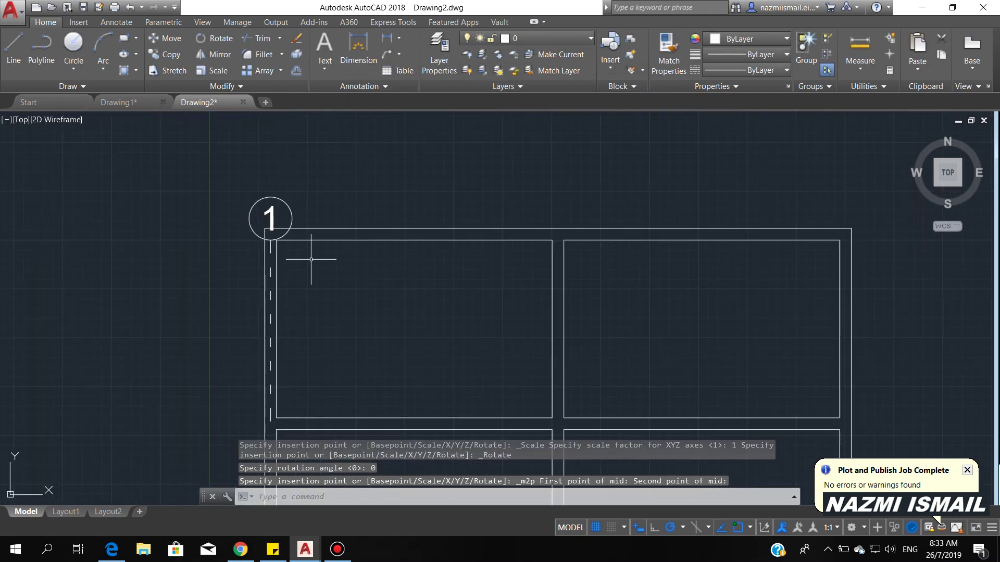
pyautogui.scroll(-2, 292, 214)
pyautogui.click(290, 227)
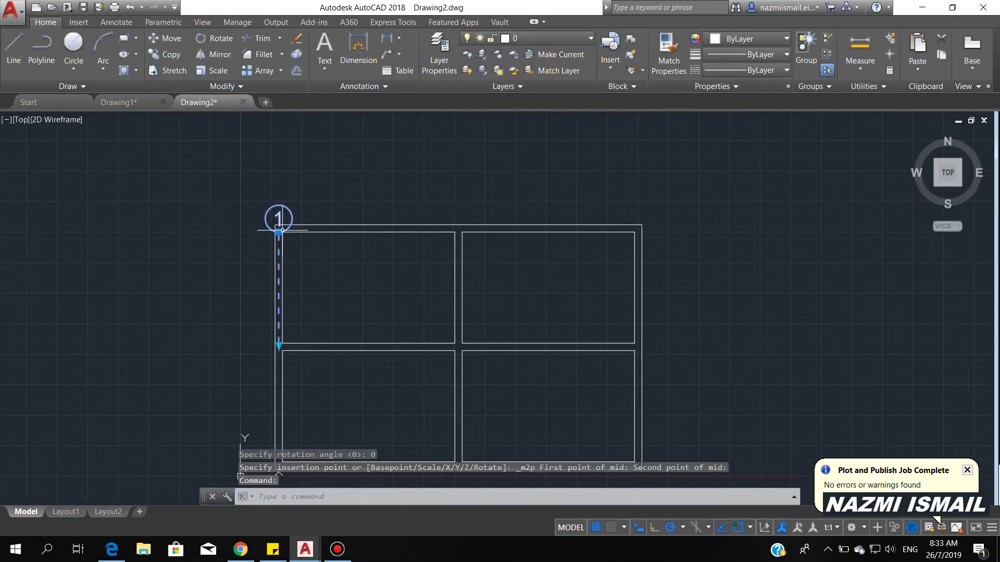
# - Grip-stretch bubble 1 up above the slab, extending its gridline downward
pyautogui.click(278, 231)
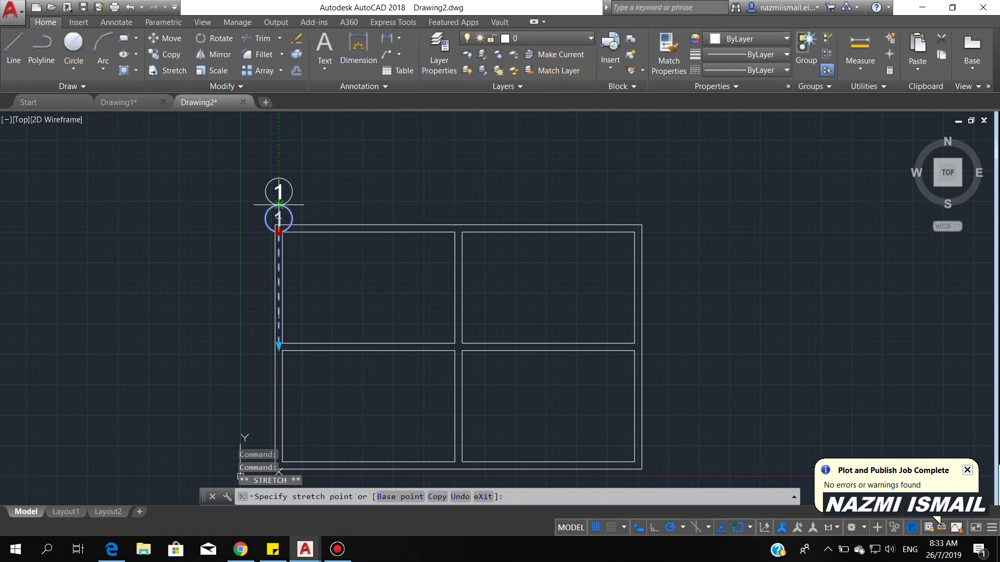
pyautogui.scroll(-2, 325, 302)
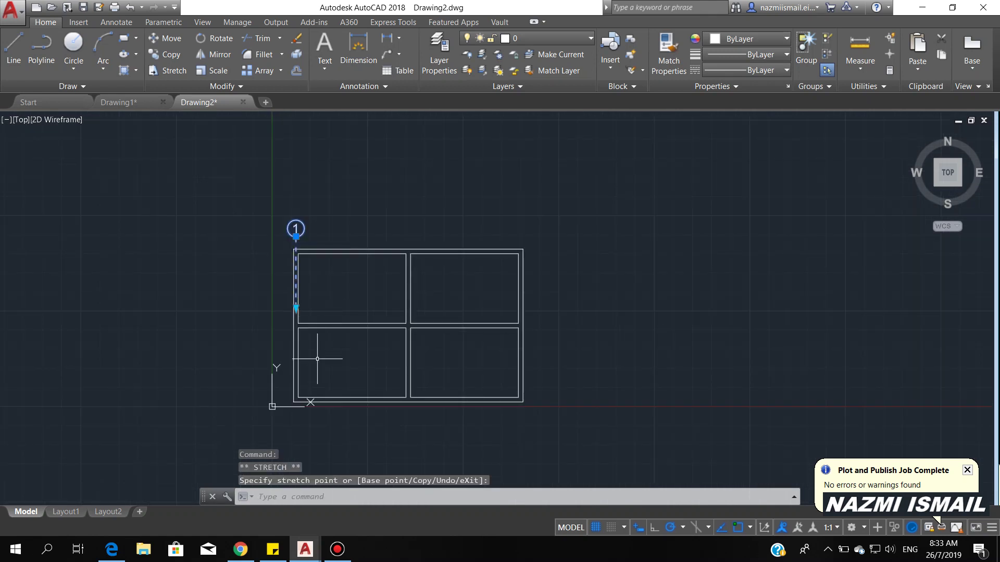
pyautogui.scroll(2, 323, 346)
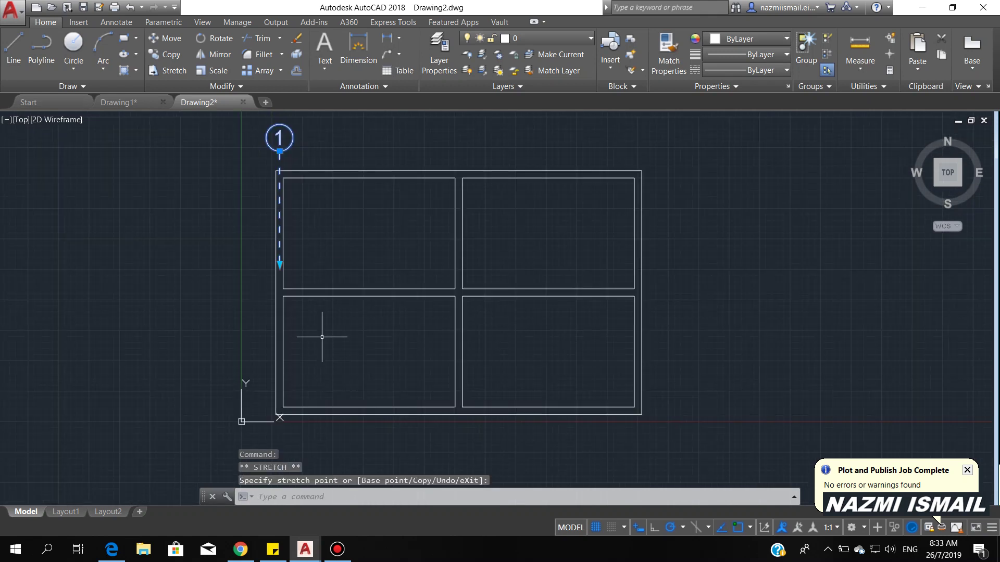
pyautogui.click(280, 263)
pyautogui.click(280, 264)
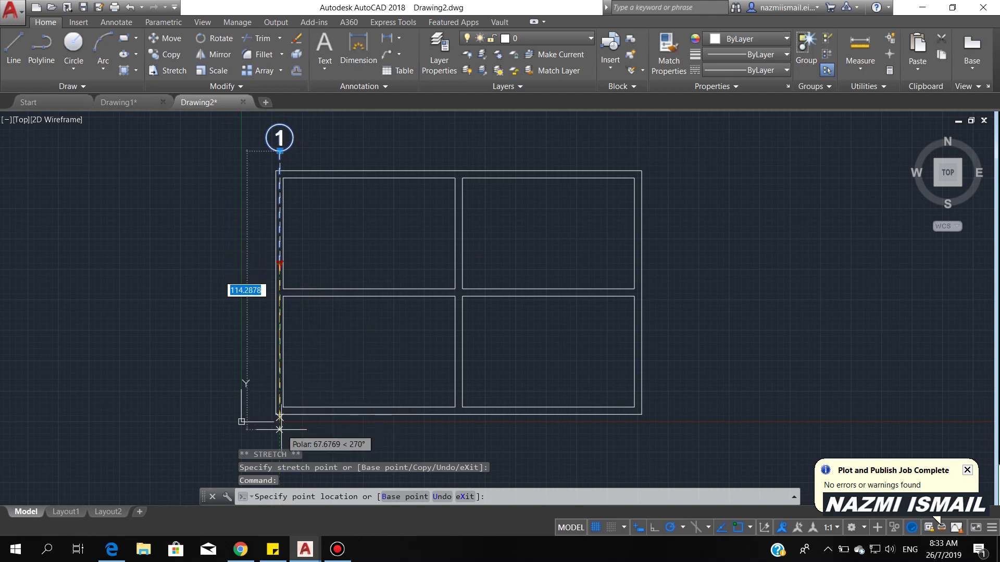
pyautogui.press('Escape')
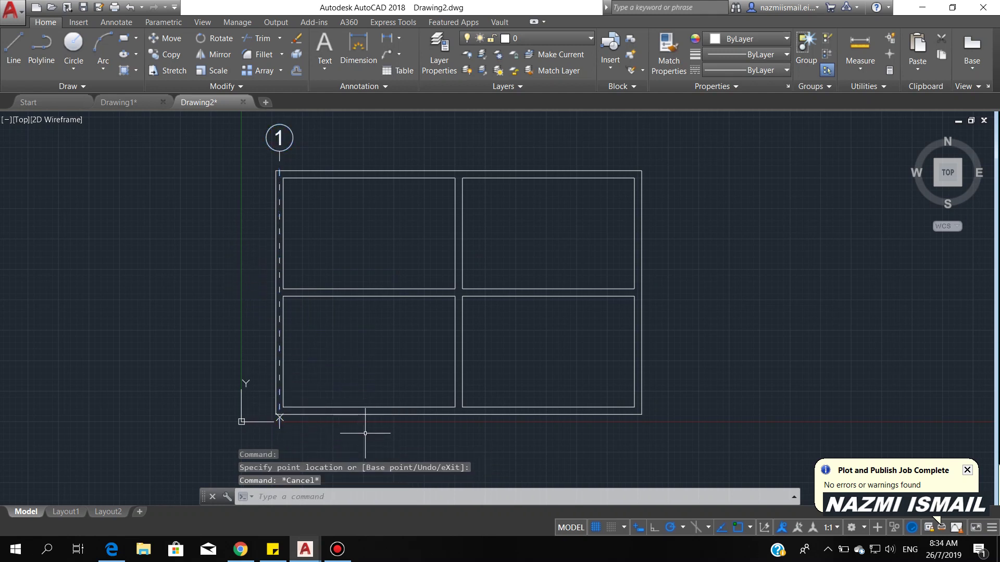
# - Copy bubble 1 and its gridline to the slab's middle gridline and right edge
pyautogui.write('co')
pyautogui.press('Return')
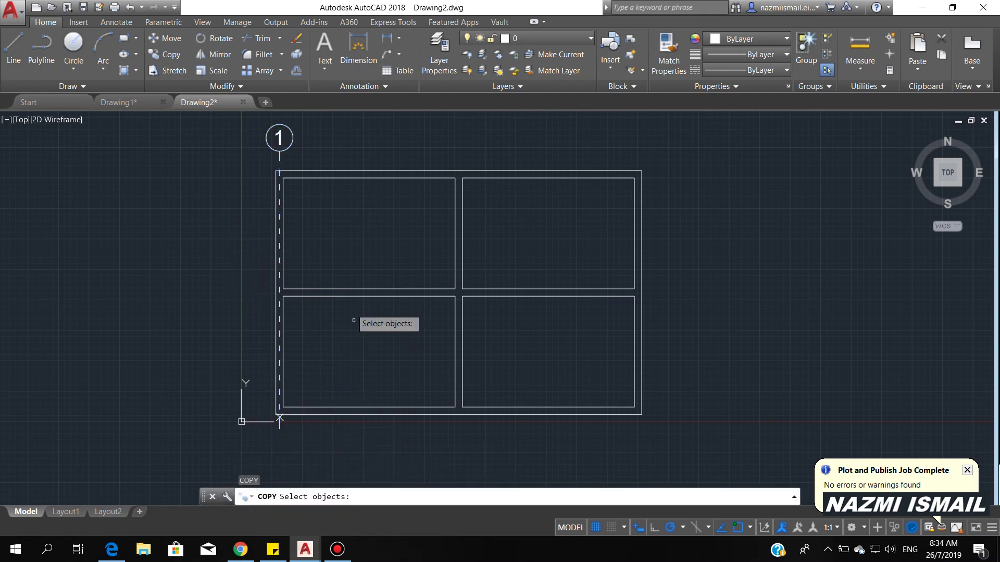
pyautogui.click(314, 155)
pyautogui.click(270, 124)
pyautogui.press('Return')
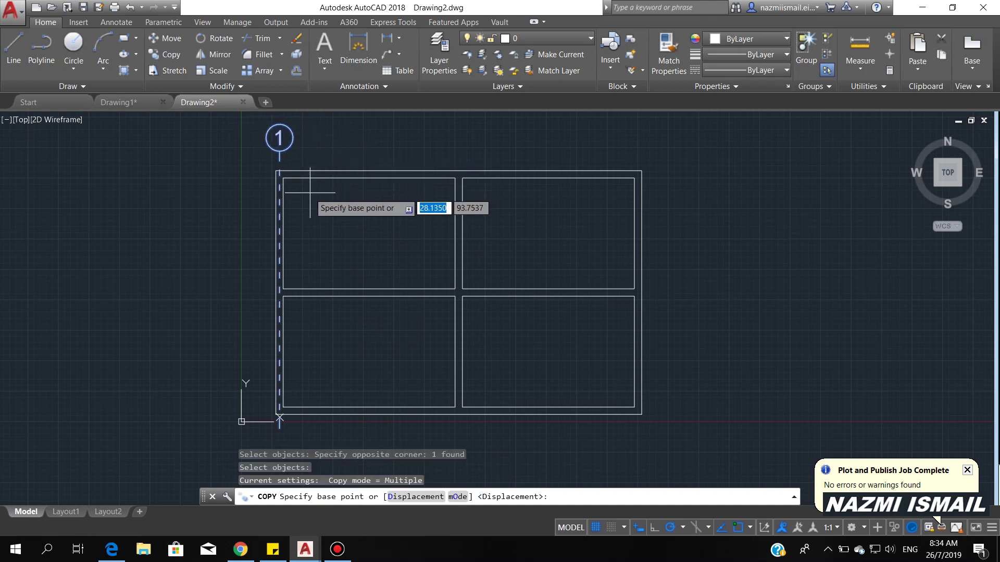
pyautogui.click(284, 179)
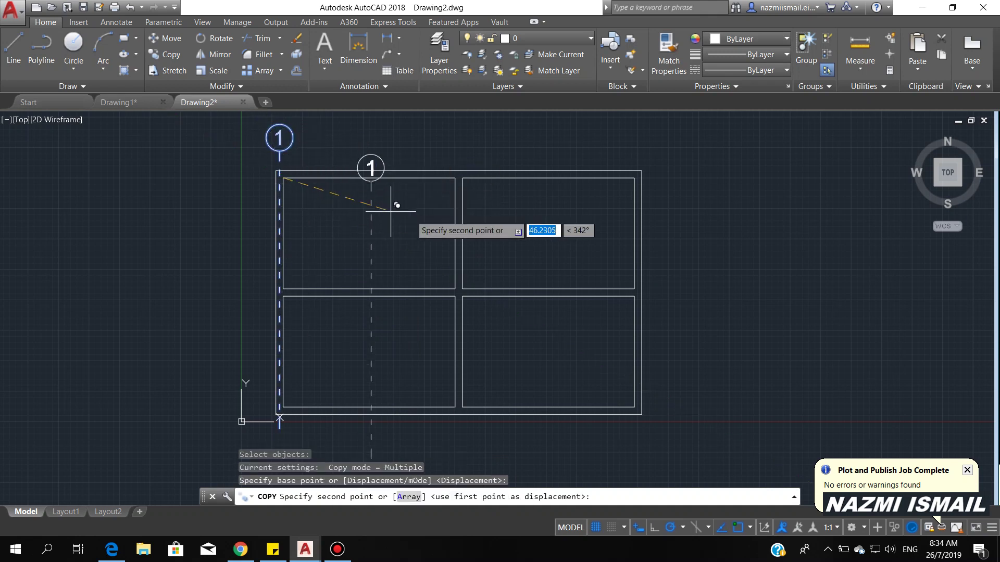
pyautogui.click(462, 179)
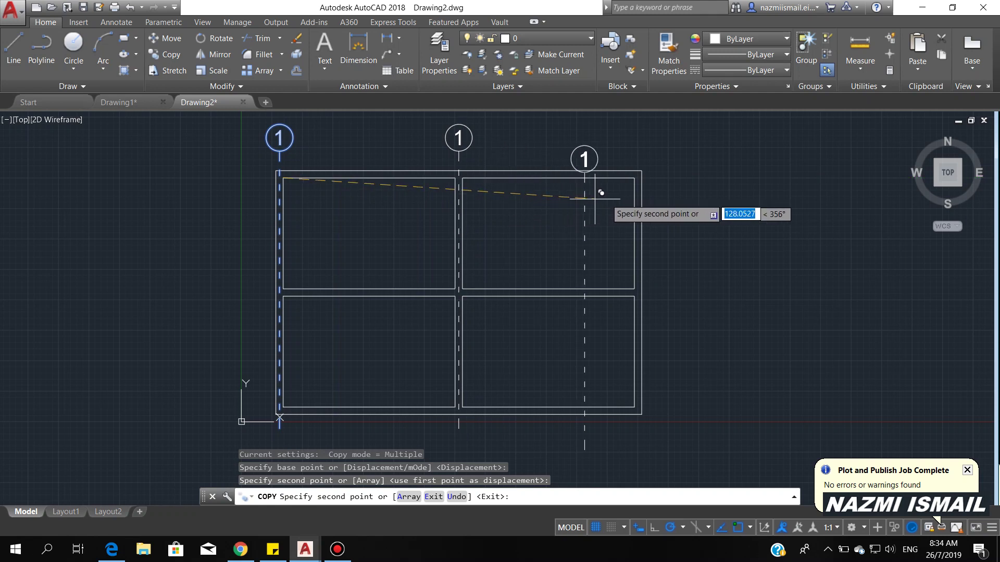
pyautogui.click(642, 179)
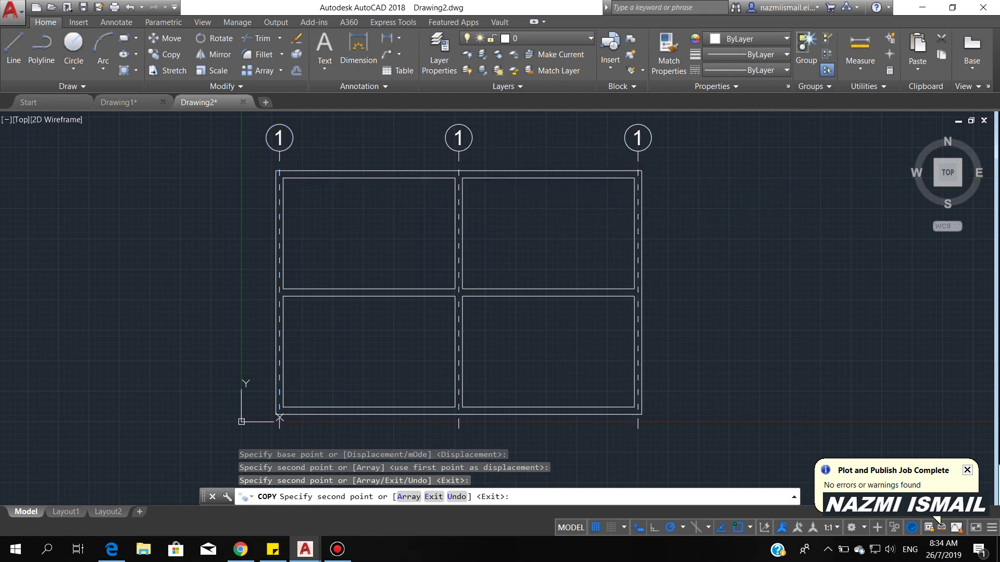
pyautogui.press('Escape')
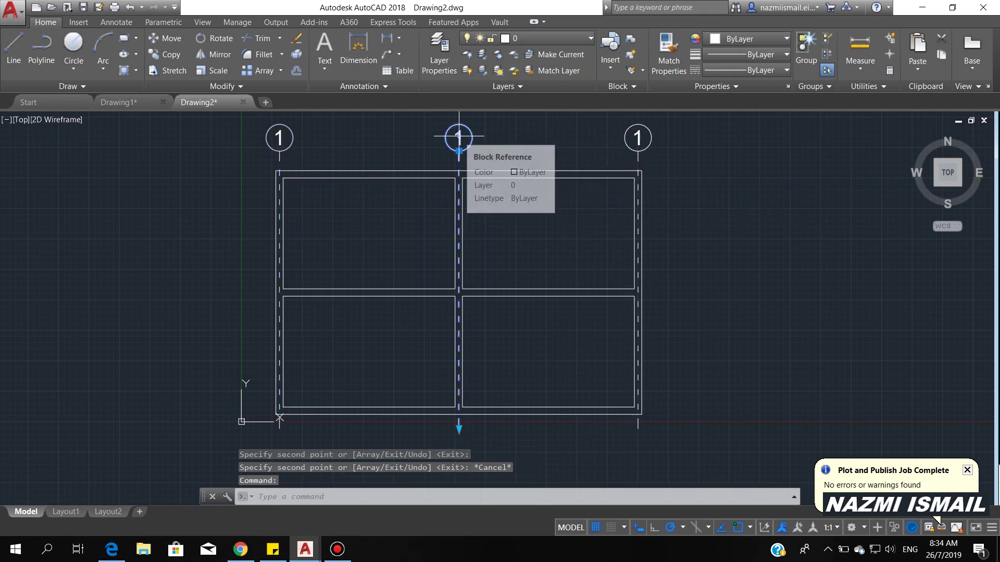
# - Change the middle bubble's attribute value to 2 and the right bubble's to 3
pyautogui.doubleClick(458, 136)
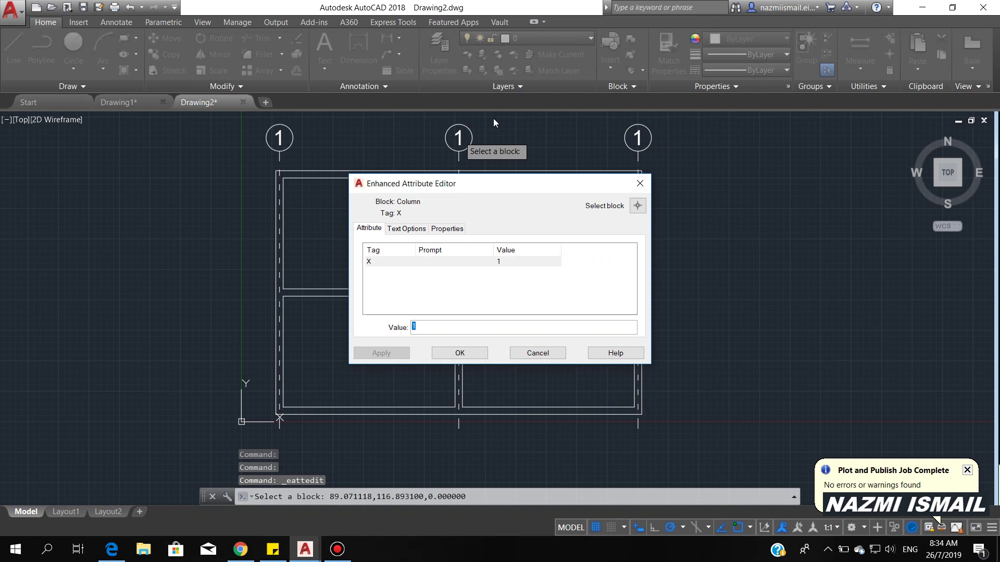
pyautogui.write('2')
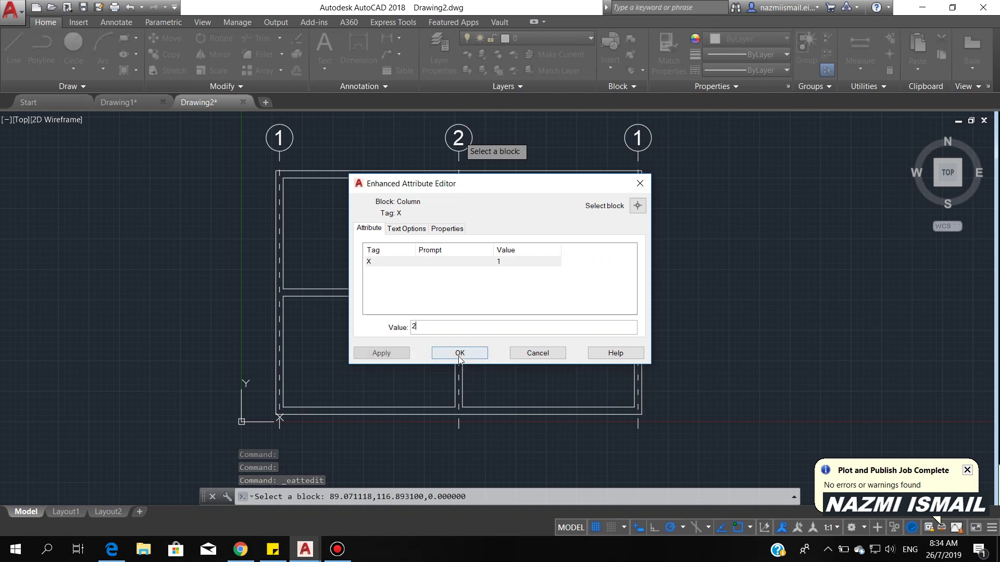
pyautogui.click(459, 353)
pyautogui.doubleClick(638, 138)
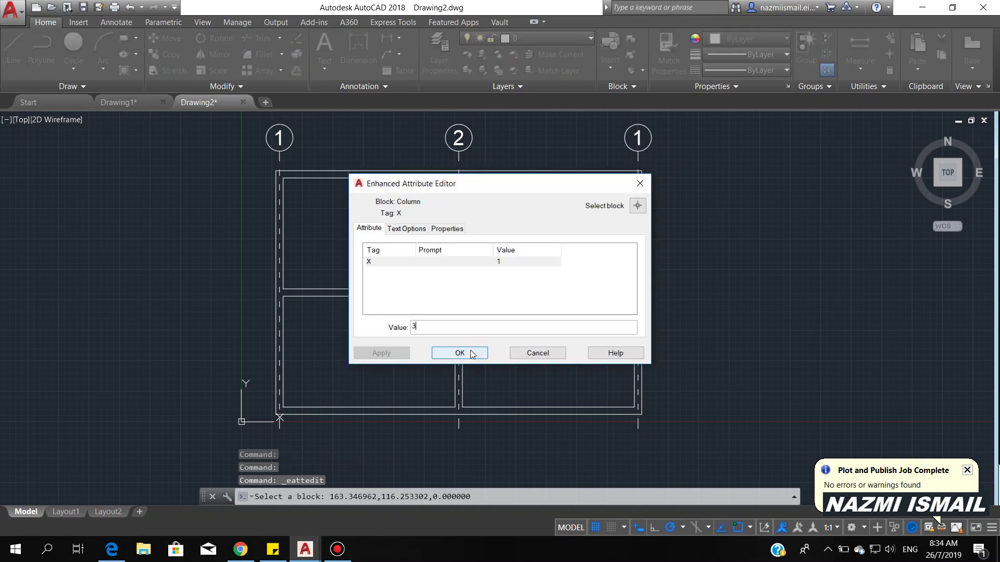
pyautogui.write('3')
pyautogui.click(459, 353)
pyautogui.moveTo(549, 346); pyautogui.dragTo(511, 356, button='middle')
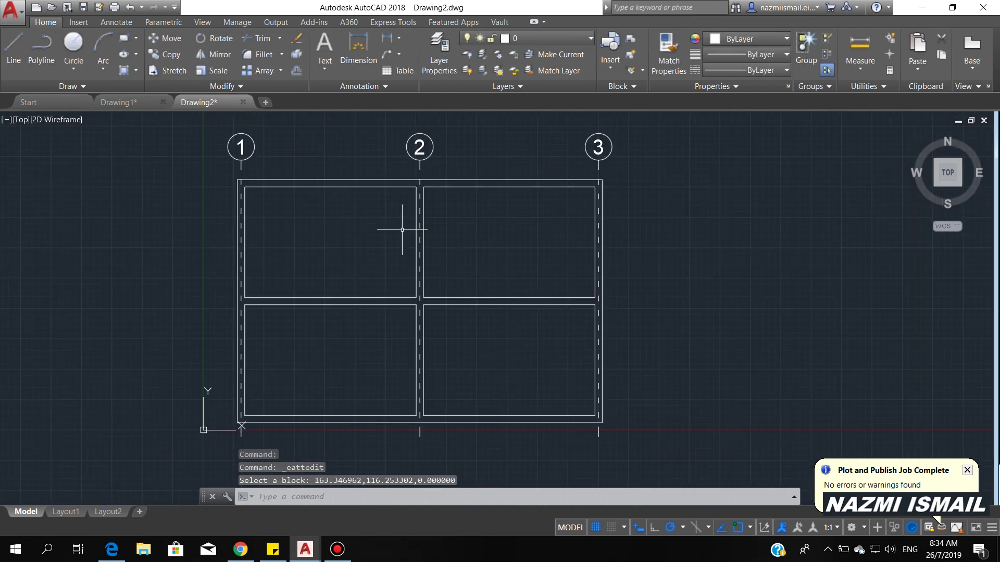
# - Copy grid line 3 with its bubble to a spot right of the grid
pyautogui.scroll(-2, 542, 229)
pyautogui.scroll(2, 502, 257)
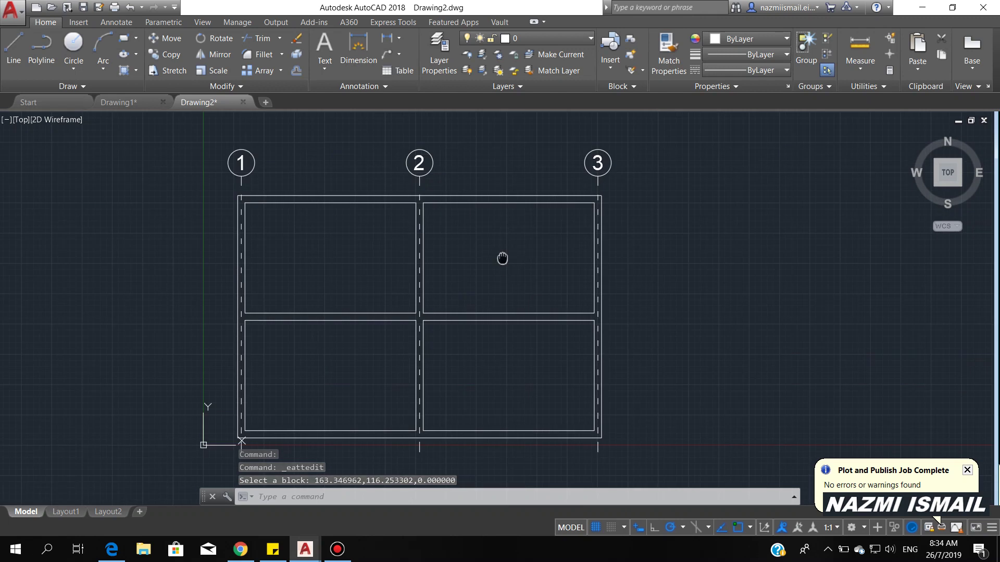
pyautogui.moveTo(502, 257); pyautogui.dragTo(418, 258, button='middle')
pyautogui.write('co')
pyautogui.press('Return')
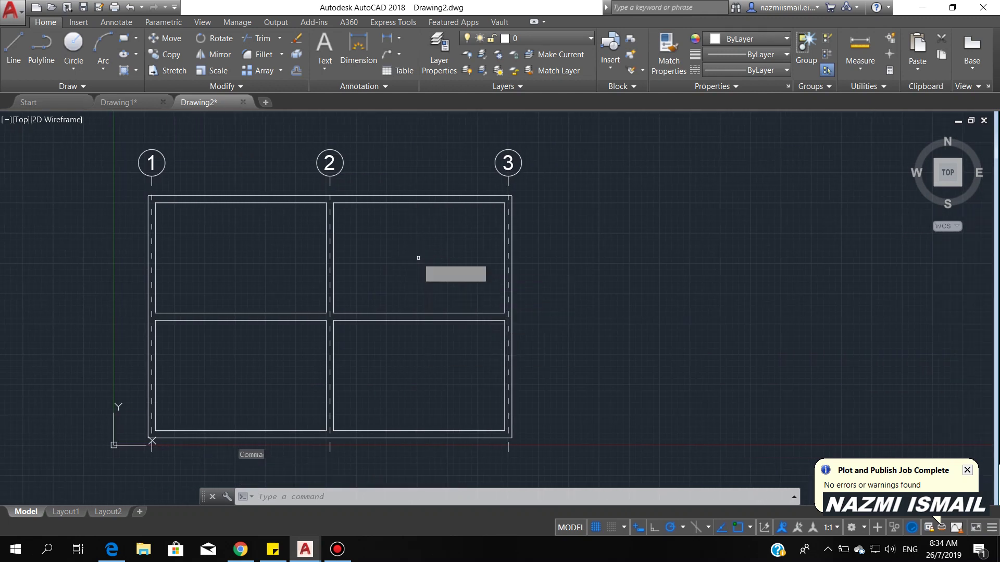
pyautogui.click(544, 188)
pyautogui.click(484, 144)
pyautogui.press('Return')
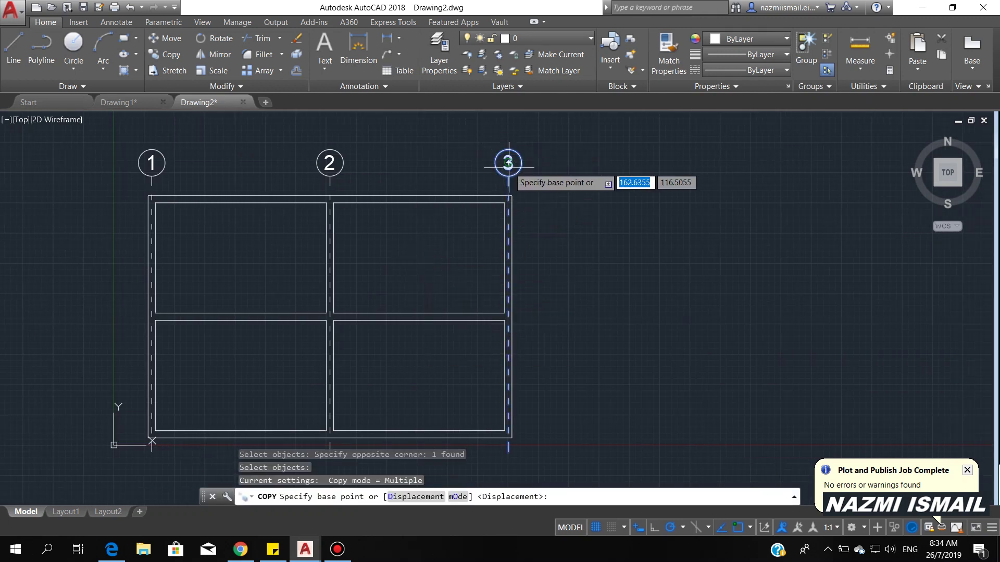
pyautogui.click(508, 163)
pyautogui.scroll(-4, 516, 182)
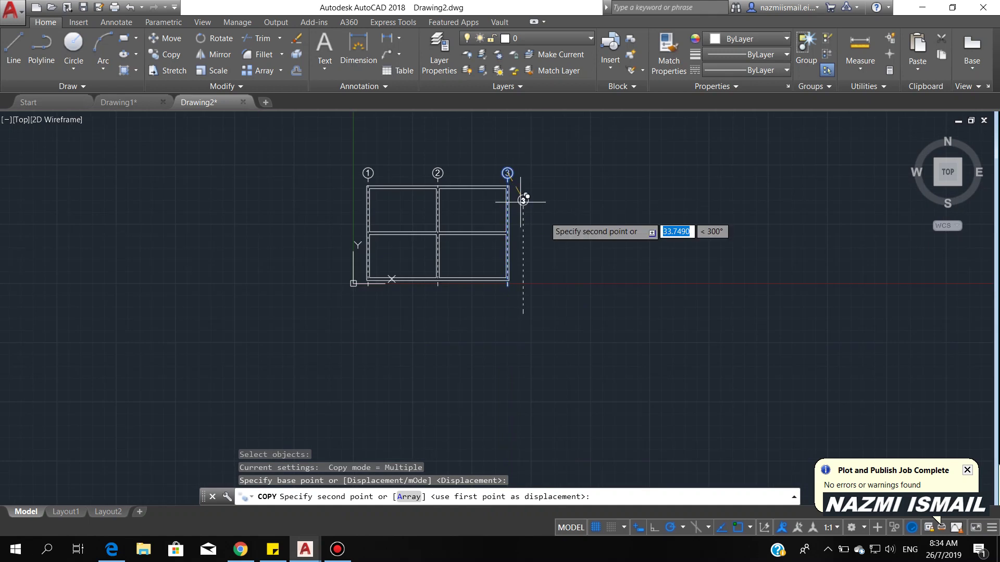
pyautogui.click(629, 207)
pyautogui.press('Escape')
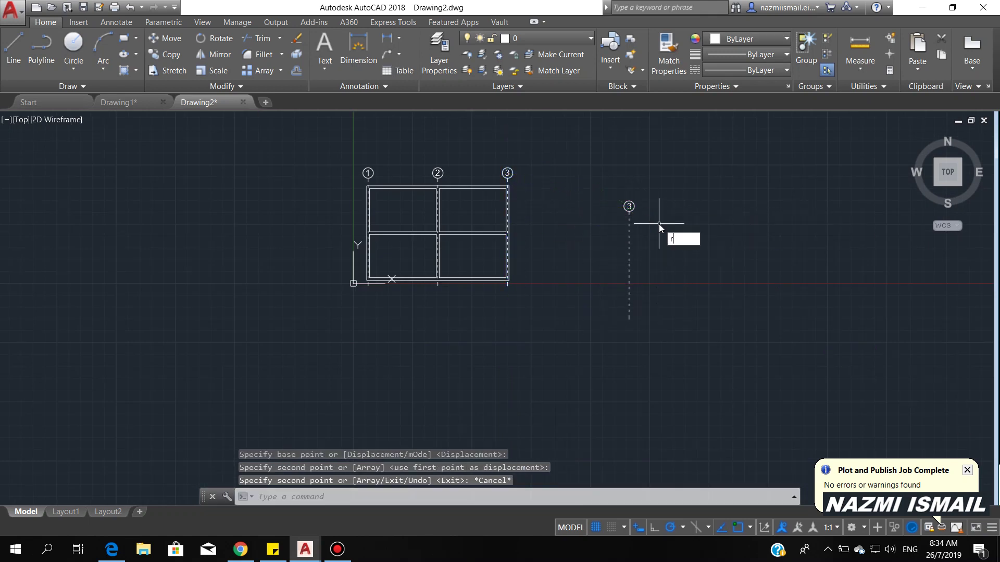
# - Rotate the copied grid line 270° about its bubble so it runs horizontally
pyautogui.write('ro')
pyautogui.press('Return')
pyautogui.click(604, 182)
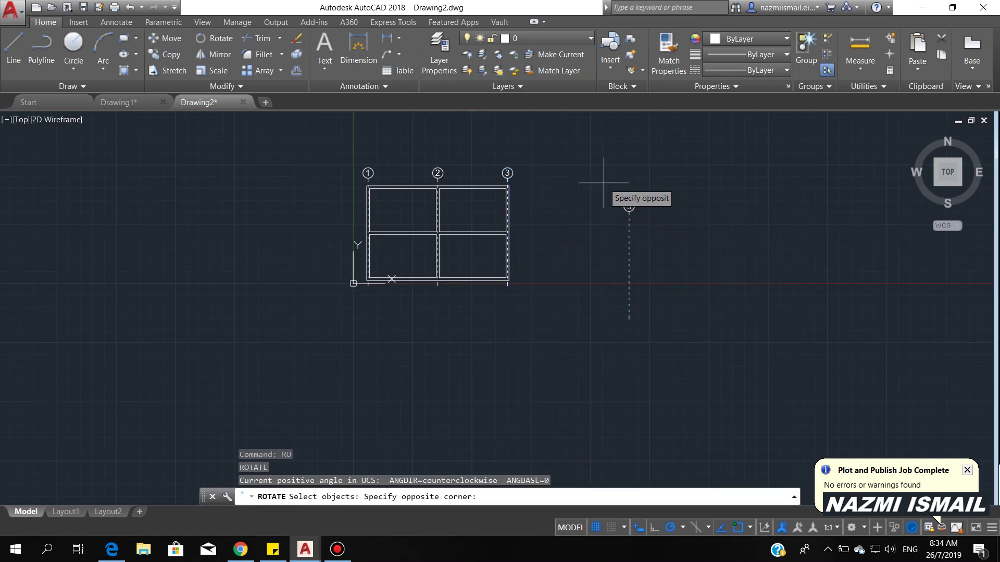
pyautogui.click(659, 352)
pyautogui.press('Return')
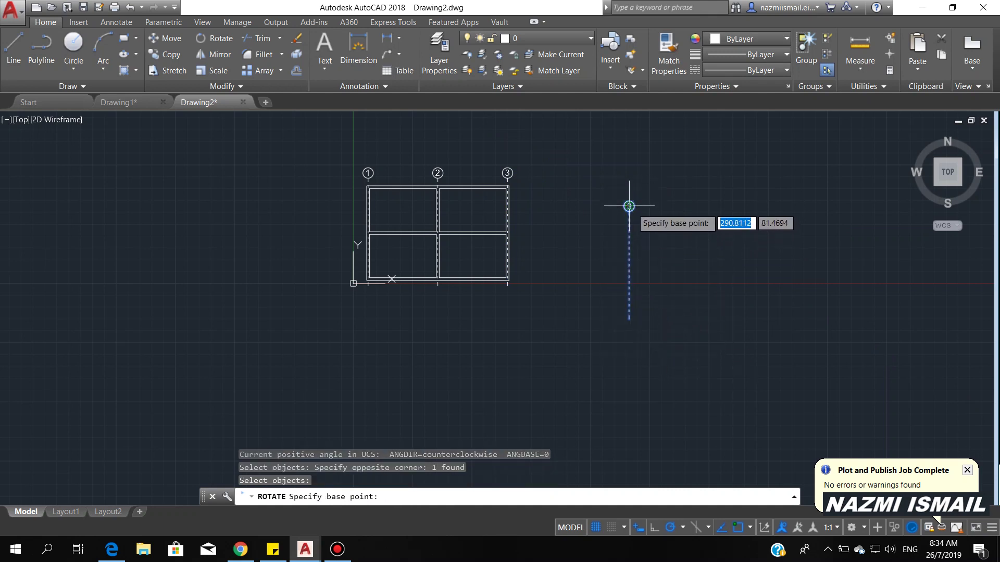
pyautogui.click(629, 206)
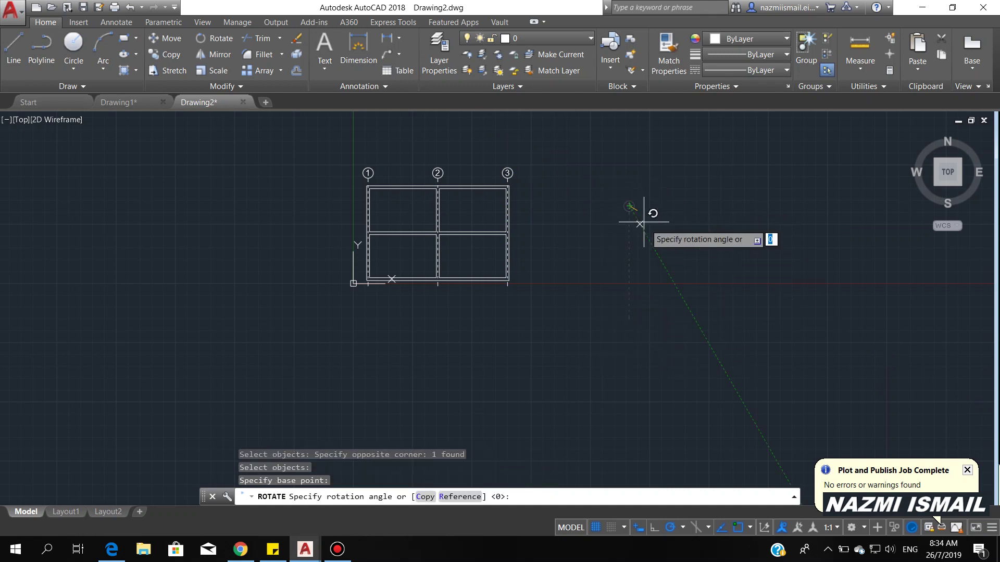
pyautogui.click(629, 273)
pyautogui.scroll(2, 622, 224)
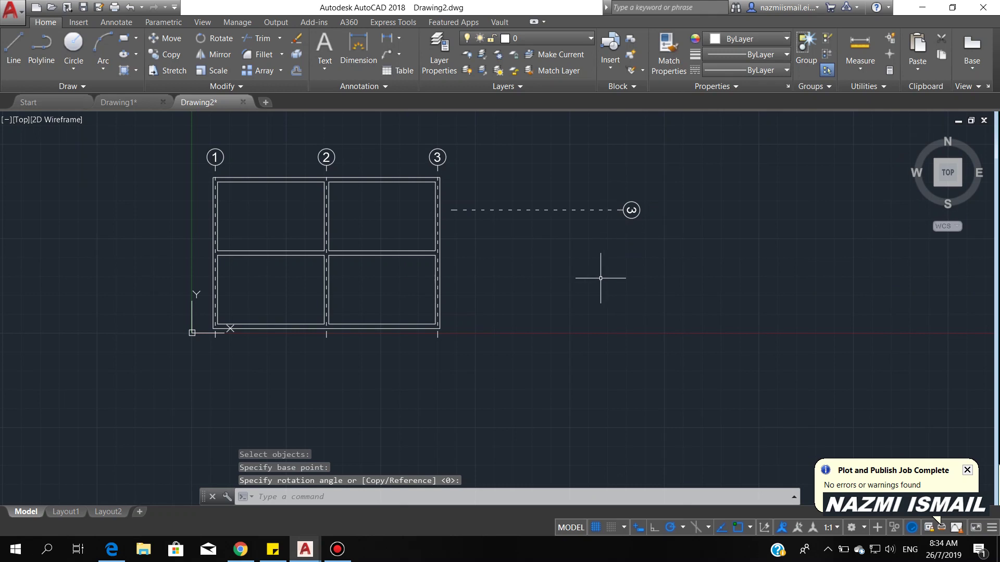
pyautogui.write('m')
pyautogui.press('Return')
# - Move the horizontal grid line to the midpoint between the grid's two top-corner points
pyautogui.click(668, 245)
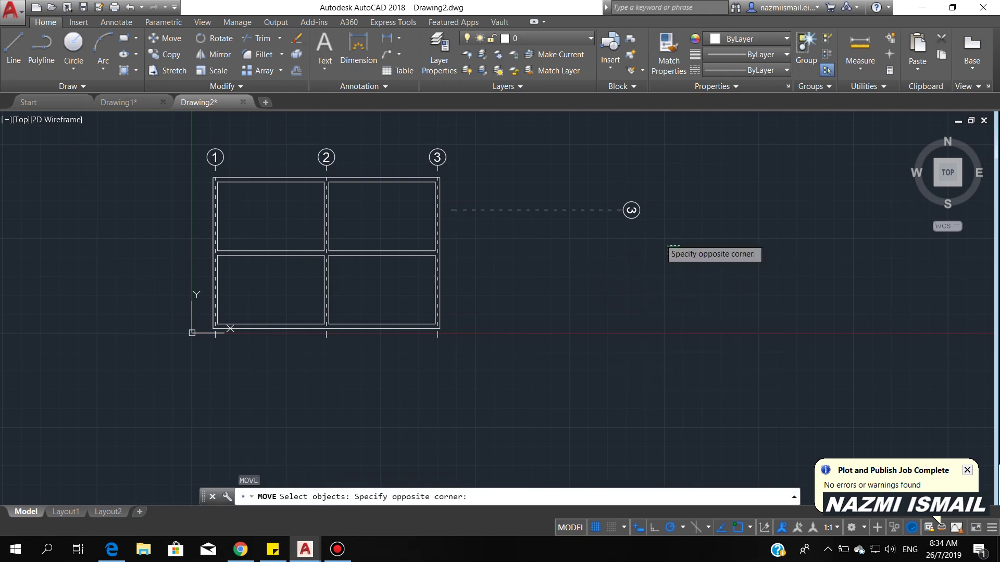
pyautogui.click(587, 173)
pyautogui.press('Return')
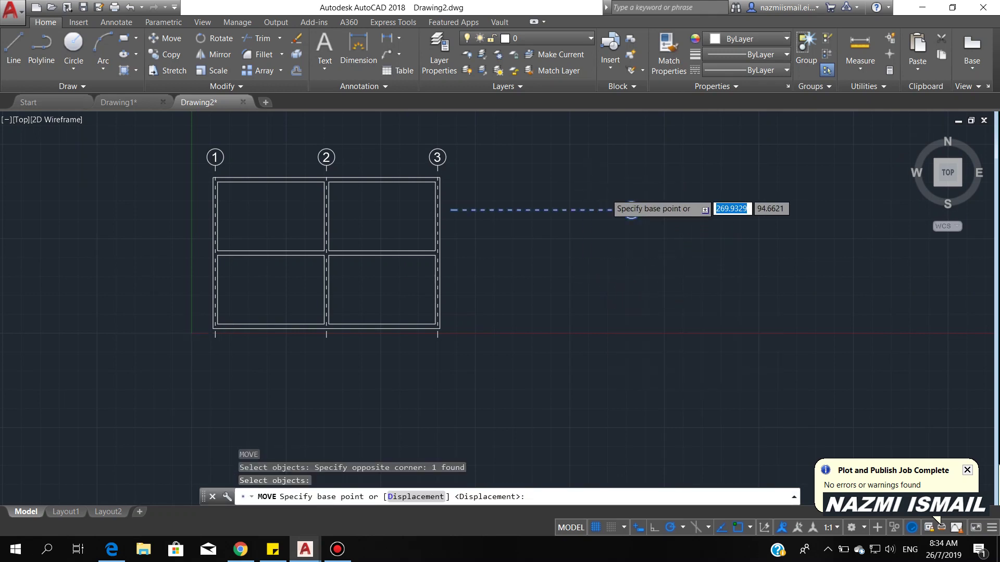
pyautogui.scroll(4, 609, 209)
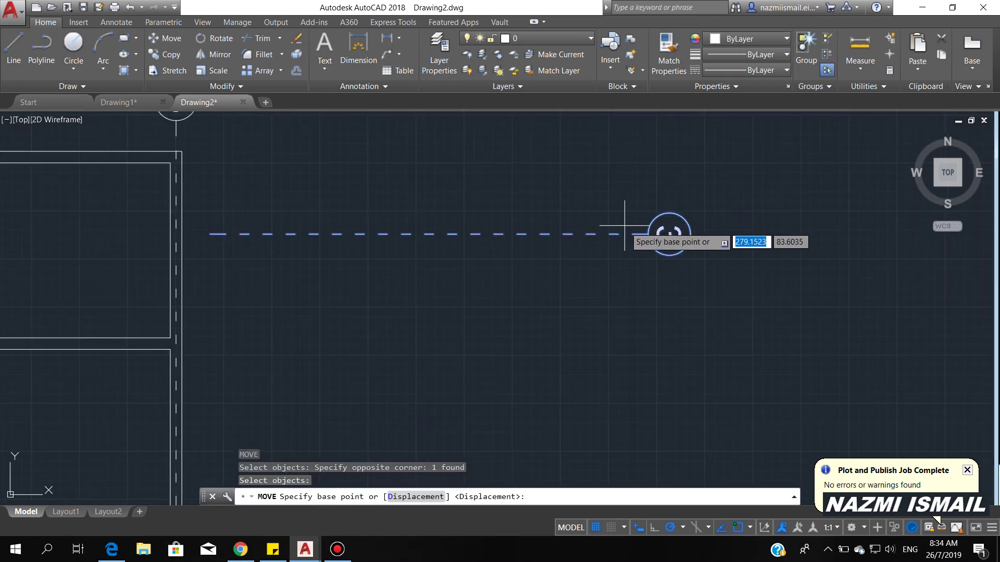
pyautogui.click(593, 235)
pyautogui.scroll(-5, 593, 234)
pyautogui.scroll(3, 547, 286)
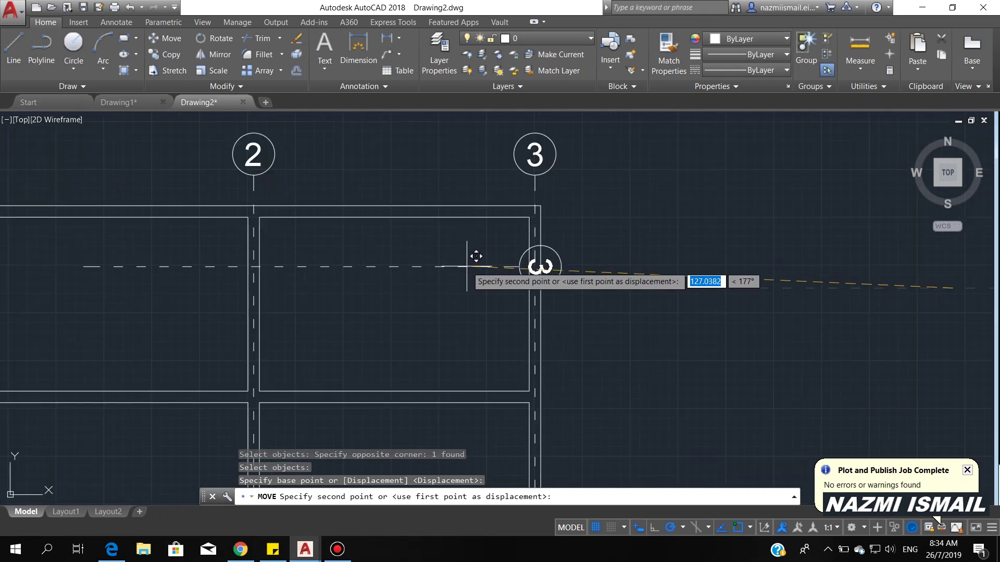
pyautogui.keyDown('shift'); pyautogui.rightClick(467, 266); pyautogui.keyUp('shift')
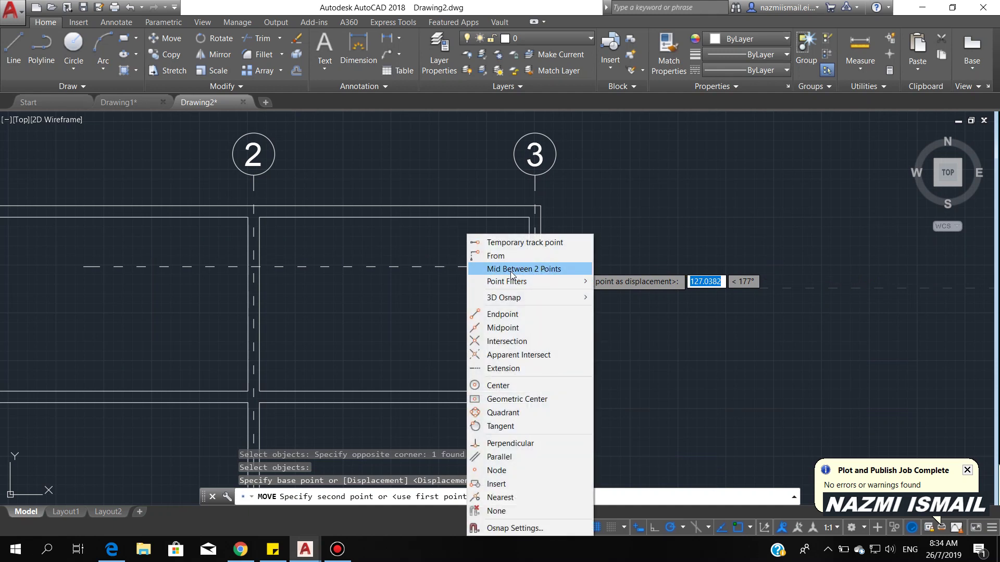
pyautogui.click(512, 269)
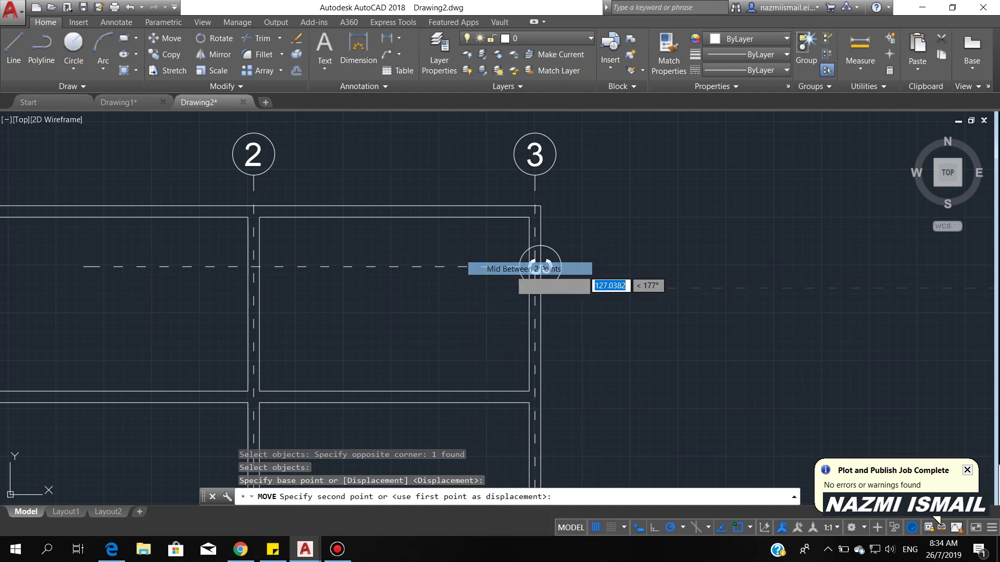
pyautogui.click(538, 207)
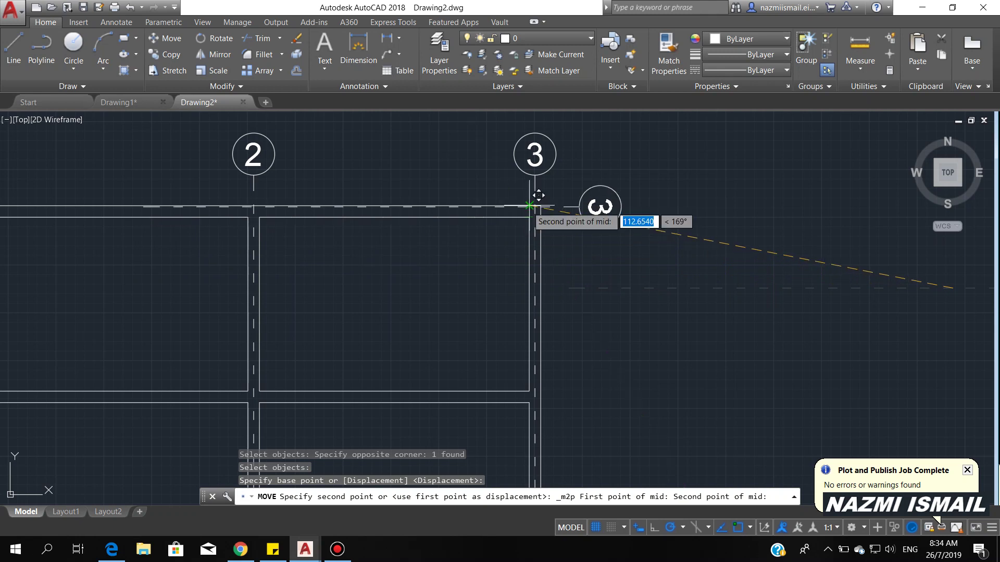
pyautogui.click(535, 198)
pyautogui.scroll(-5, 552, 219)
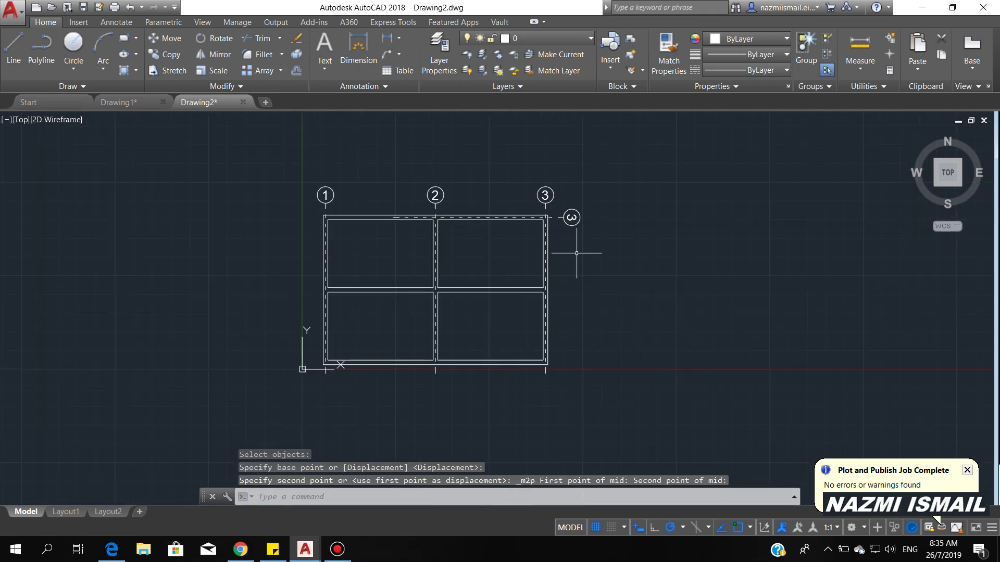
# - Start a copy of the top horizontal grid line and its bubble
pyautogui.press('Return')
pyautogui.click(599, 234)
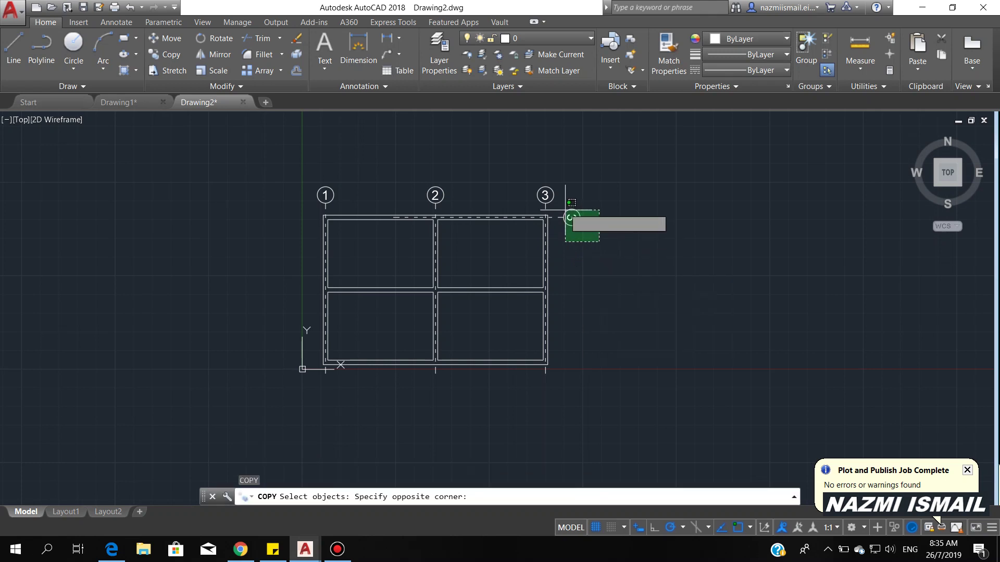
pyautogui.click(569, 219)
pyautogui.press('Return')
pyautogui.scroll(4, 555, 227)
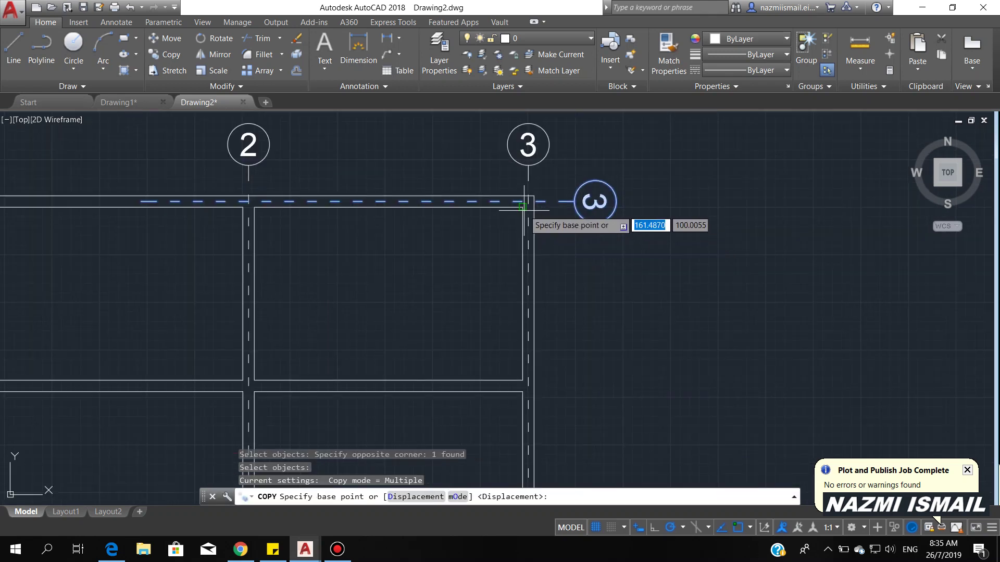
# - Copy the top horizontal grid line down to the grid's middle and bottom edges
pyautogui.click(524, 205)
pyautogui.scroll(-4, 524, 206)
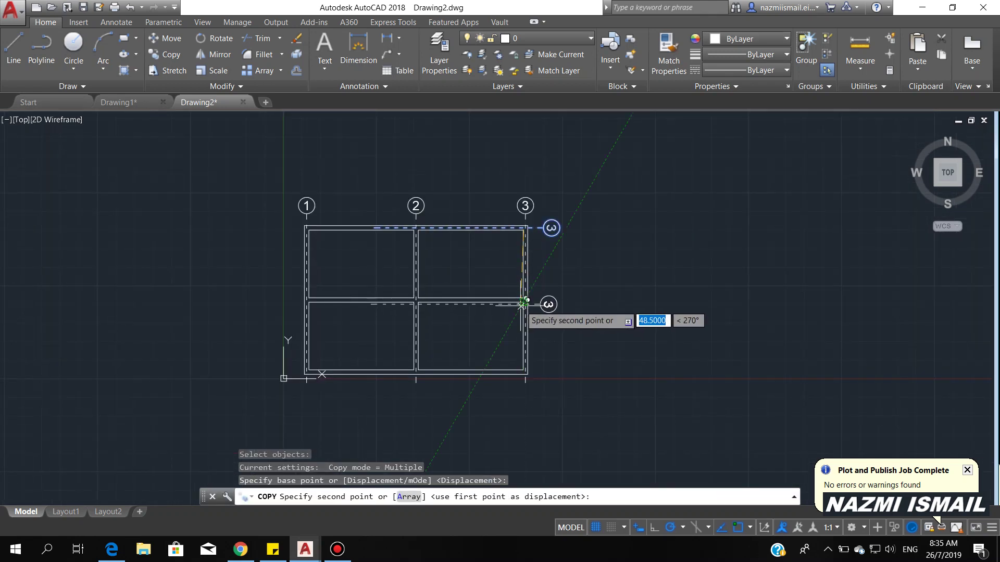
pyautogui.scroll(4, 527, 371)
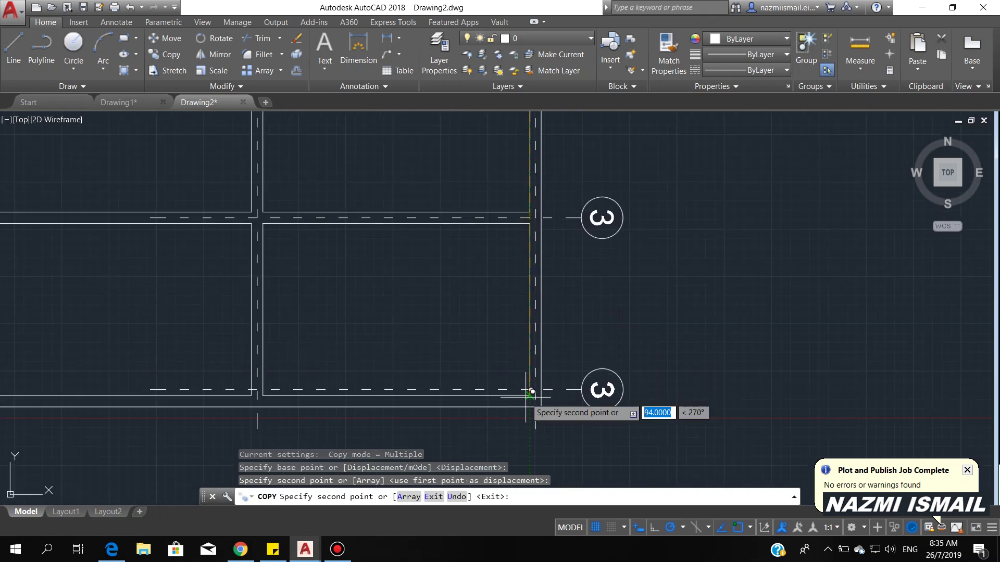
pyautogui.click(530, 397)
pyautogui.press('Escape')
pyautogui.scroll(-4, 546, 399)
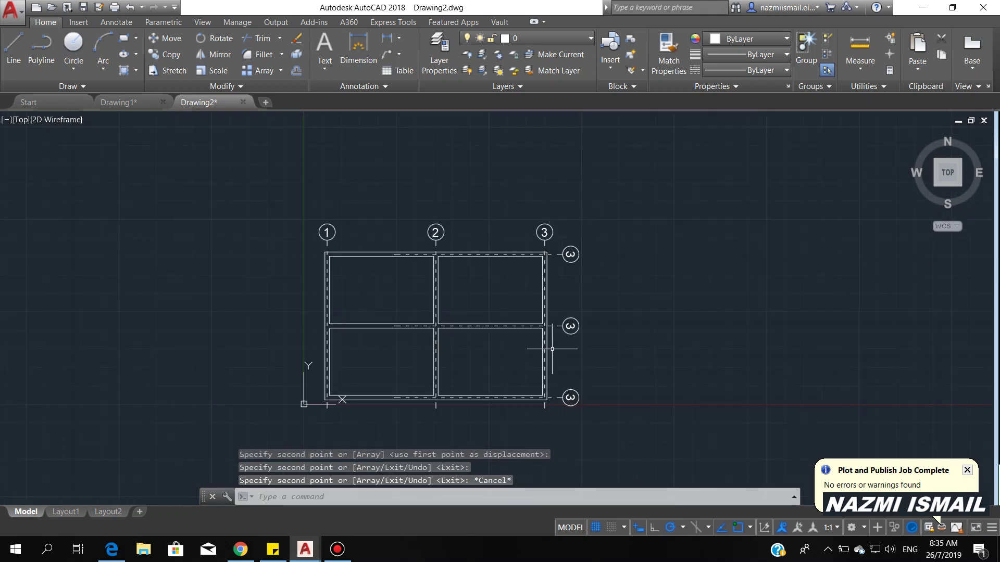
pyautogui.scroll(2, 552, 339)
pyautogui.moveTo(578, 345); pyautogui.dragTo(632, 342, button='middle')
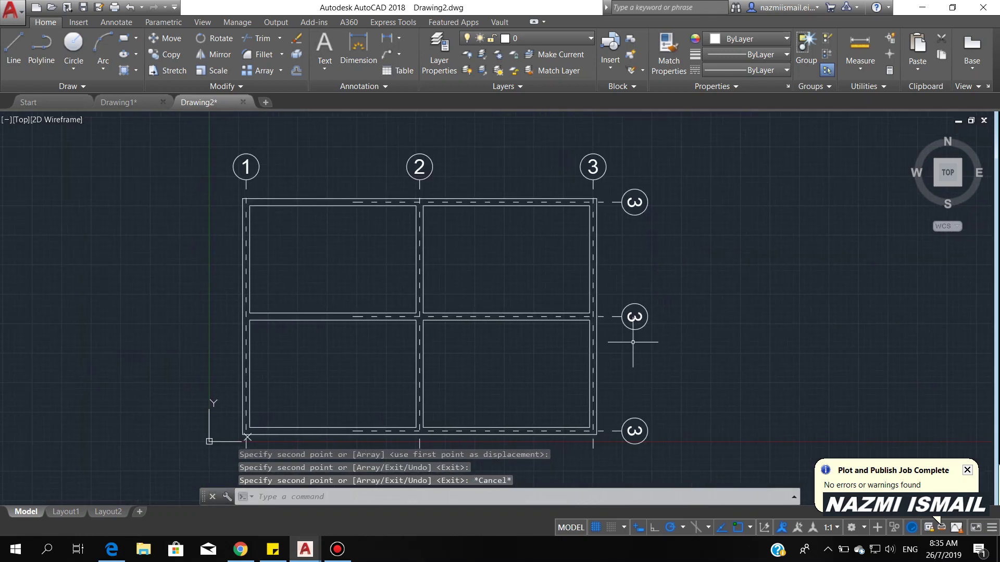
# - Set the row bubbles' attribute values to A, B and C from top to bottom
pyautogui.doubleClick(634, 202)
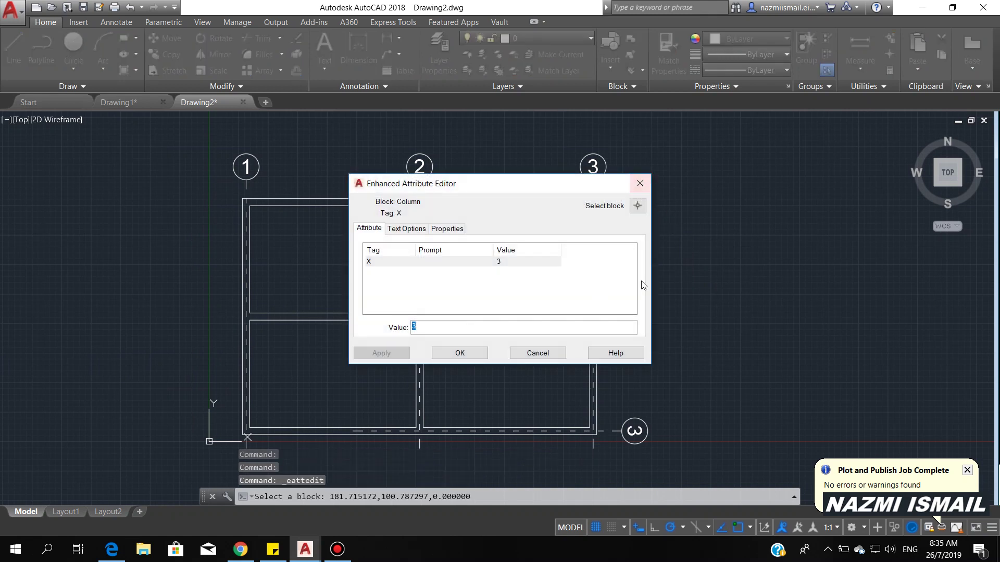
pyautogui.write('A')
pyautogui.click(461, 353)
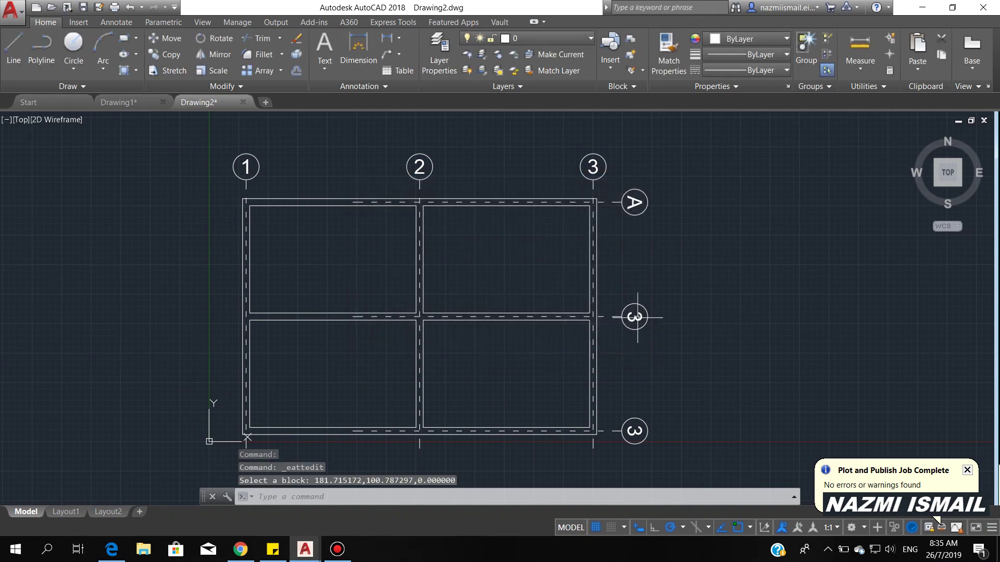
pyautogui.click(634, 318)
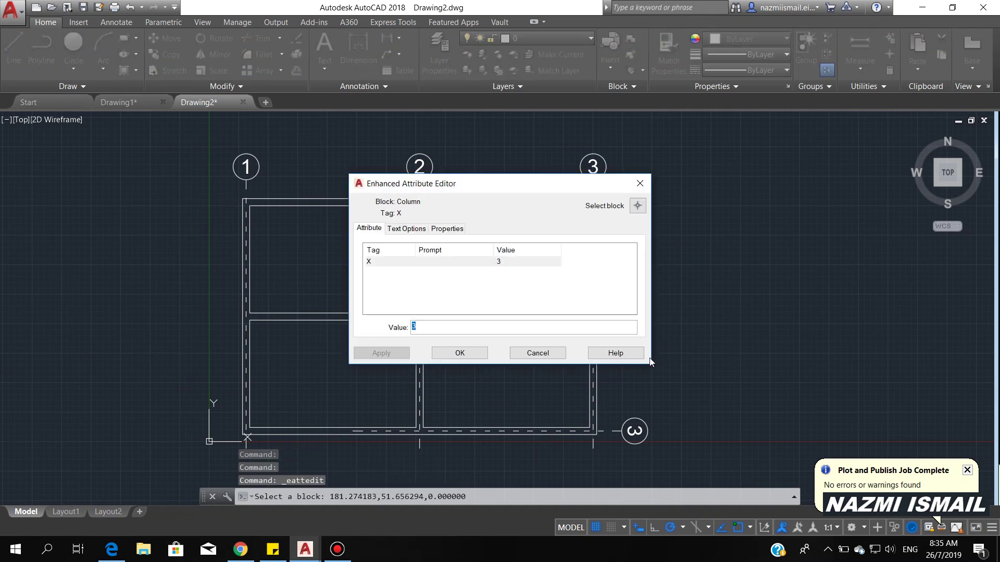
pyautogui.write('B')
pyautogui.click(482, 359)
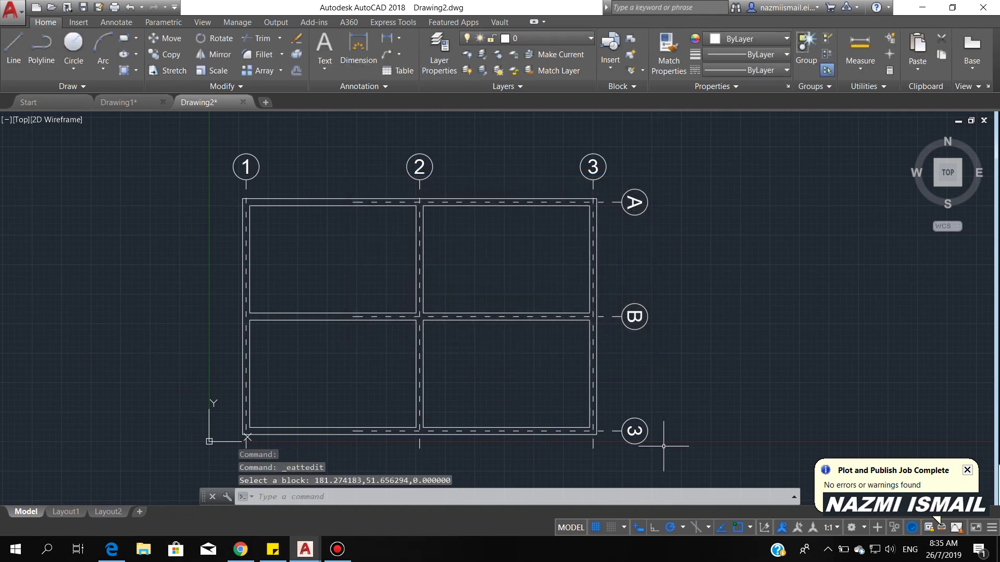
pyautogui.click(633, 432)
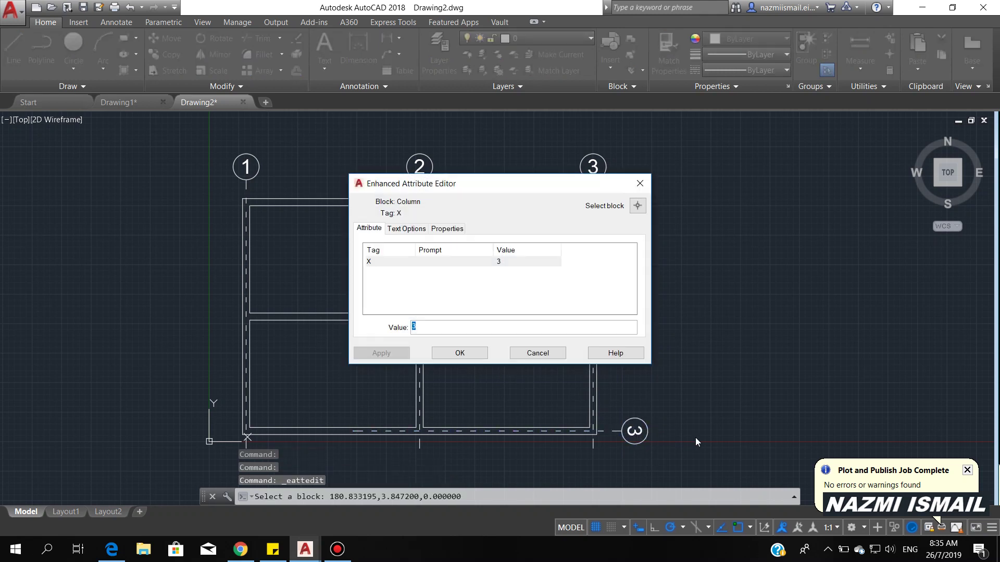
pyautogui.click(471, 353)
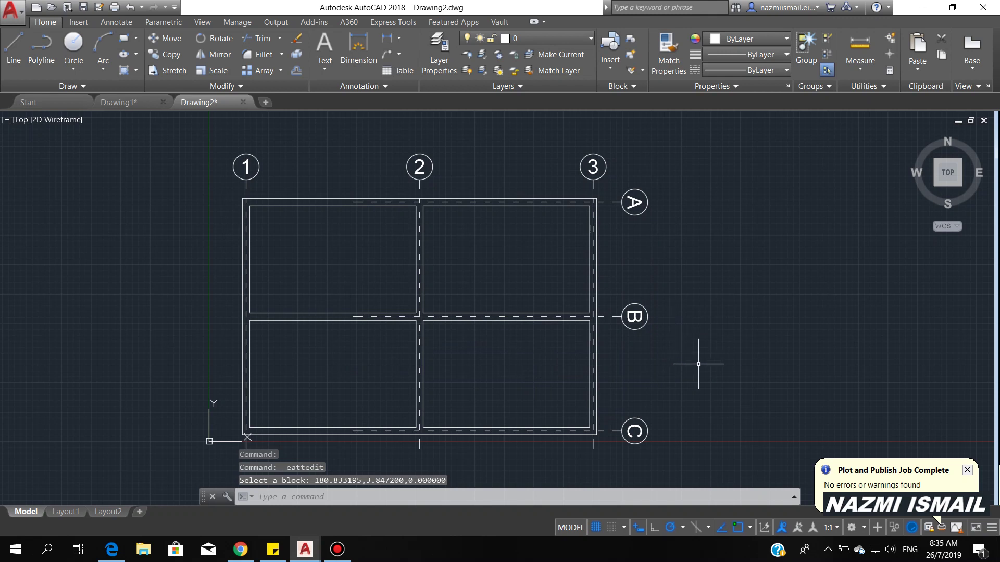
pyautogui.click(384, 202)
pyautogui.click(354, 202)
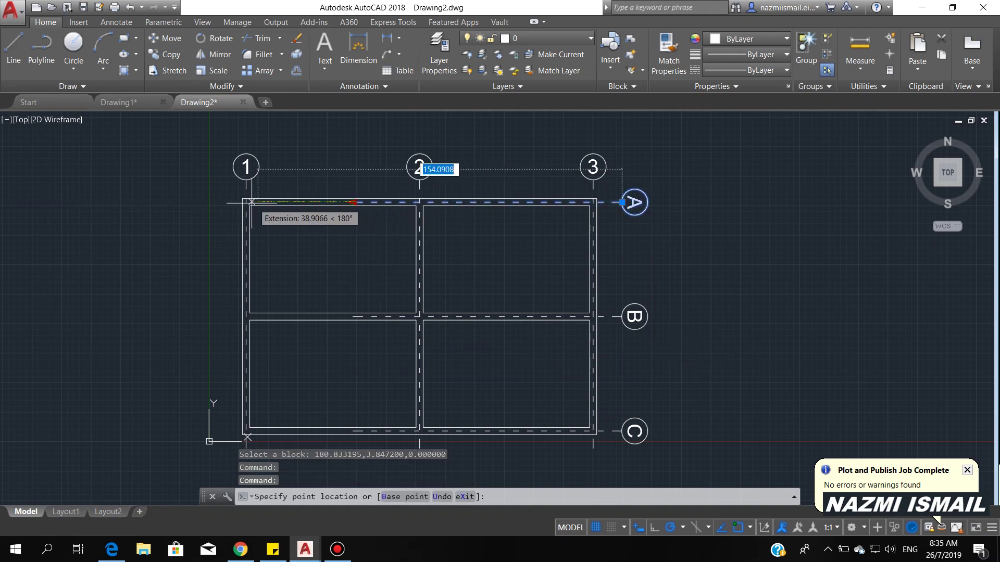
pyautogui.press('Escape')
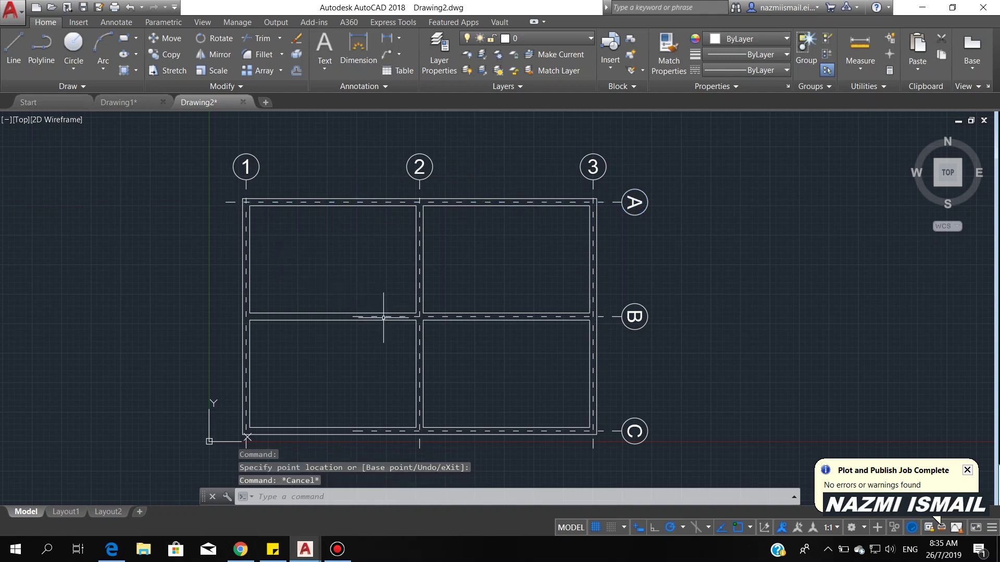
pyautogui.click(357, 317)
pyautogui.click(357, 317)
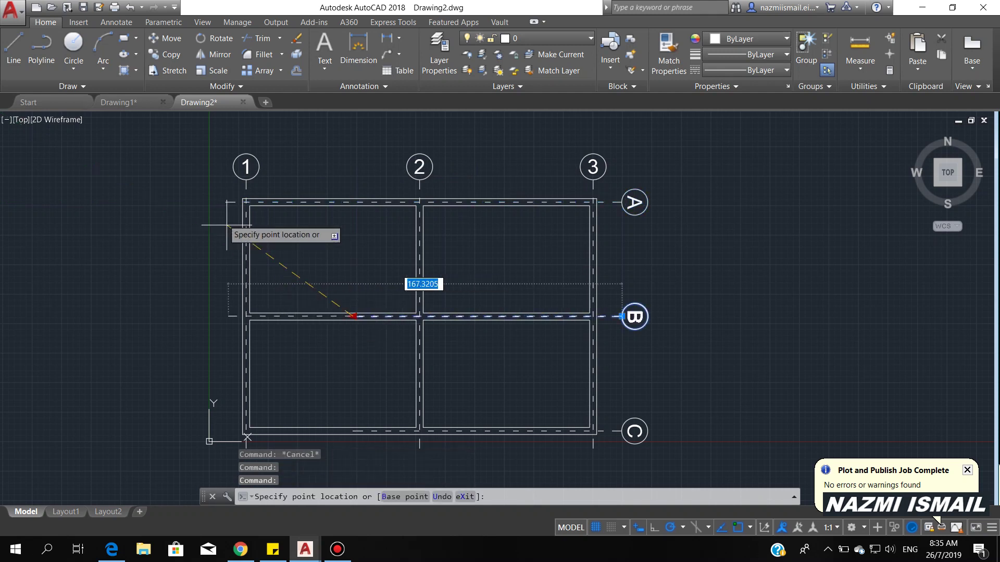
pyautogui.press('Escape')
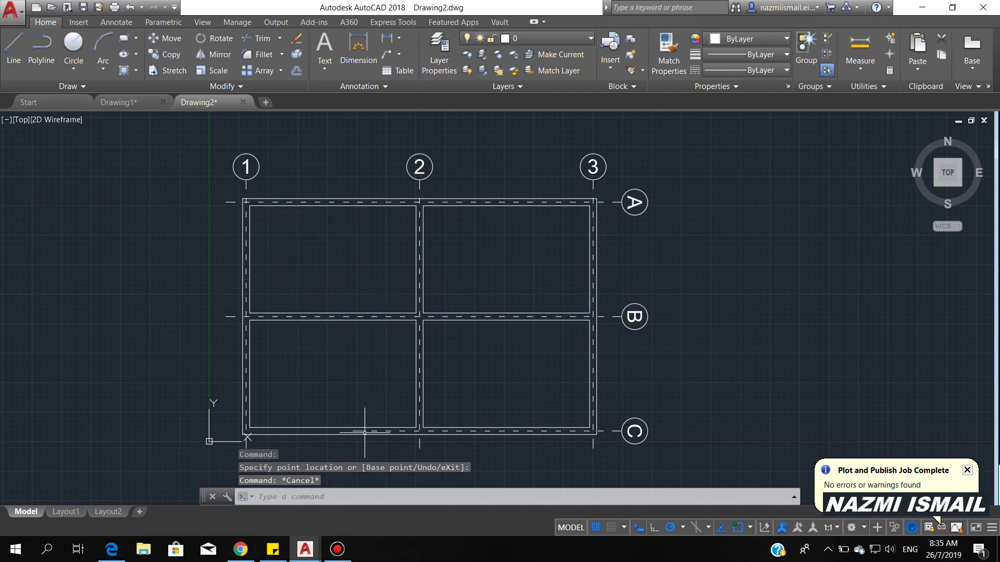
pyautogui.click(346, 430)
pyautogui.click(352, 430)
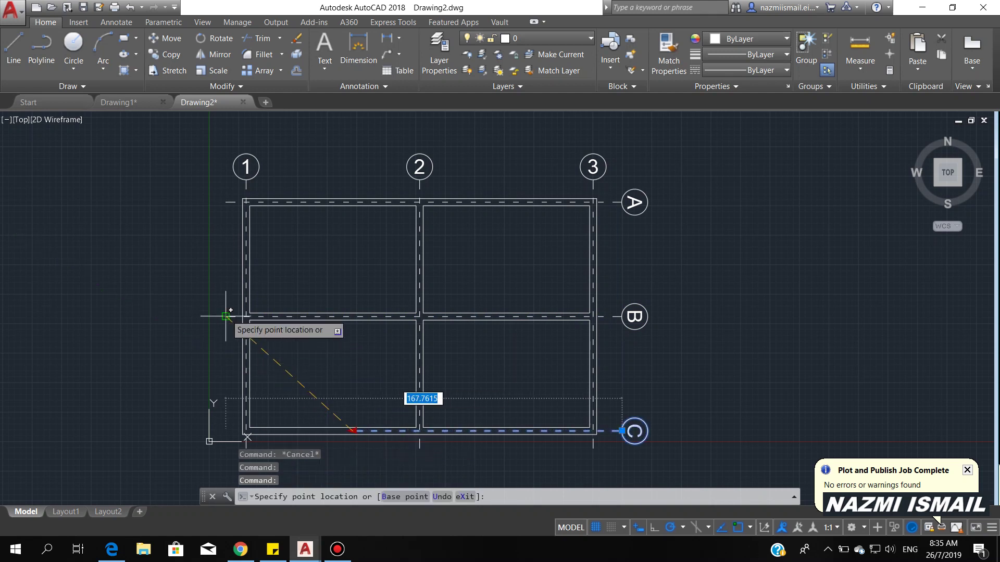
pyautogui.press('Escape')
pyautogui.scroll(-2, 433, 330)
pyautogui.moveTo(433, 330); pyautogui.dragTo(565, 333, button='middle')
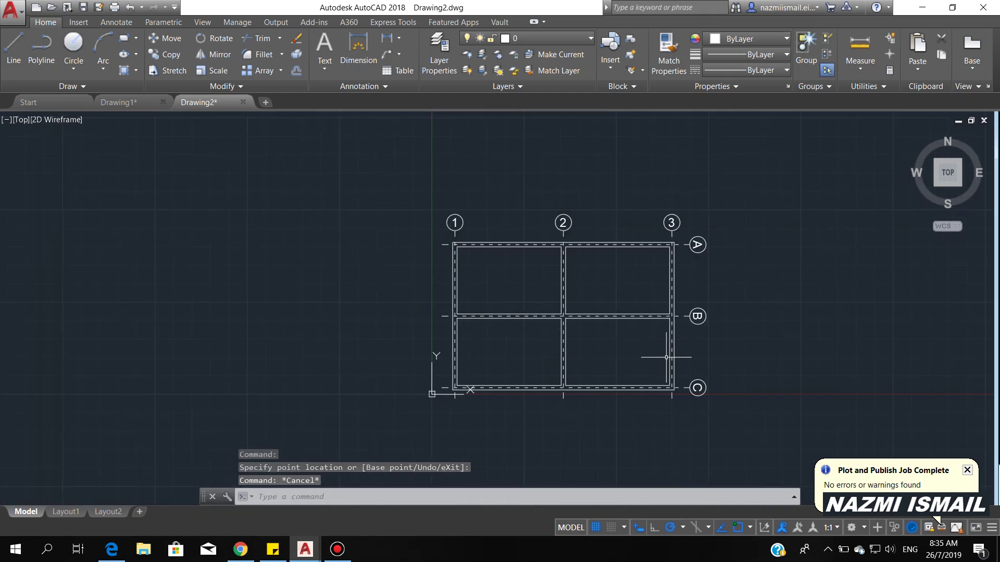
pyautogui.scroll(2, 600, 360)
pyautogui.scroll(2, 330, 380)
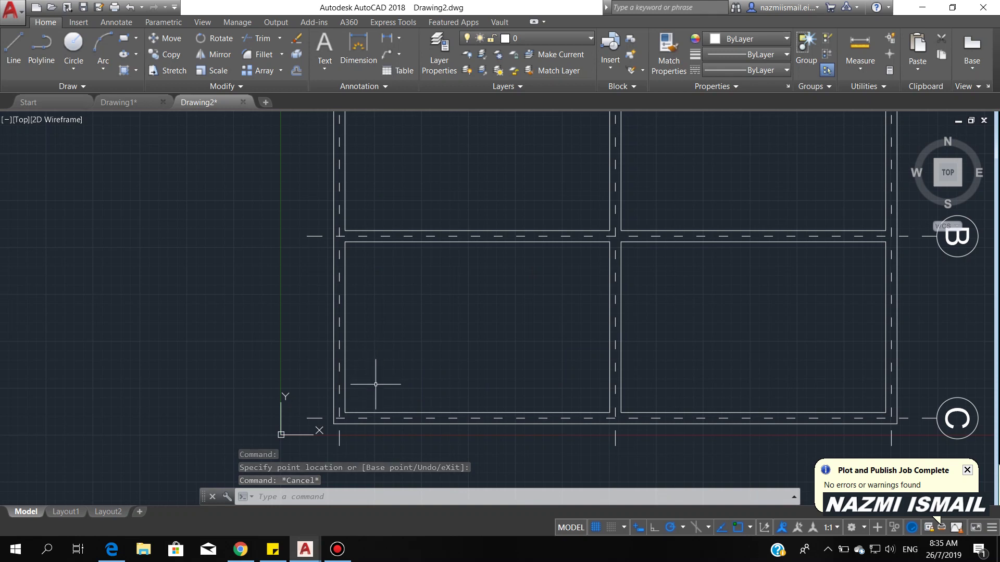
pyautogui.moveTo(379, 395); pyautogui.dragTo(373, 349, button='middle')
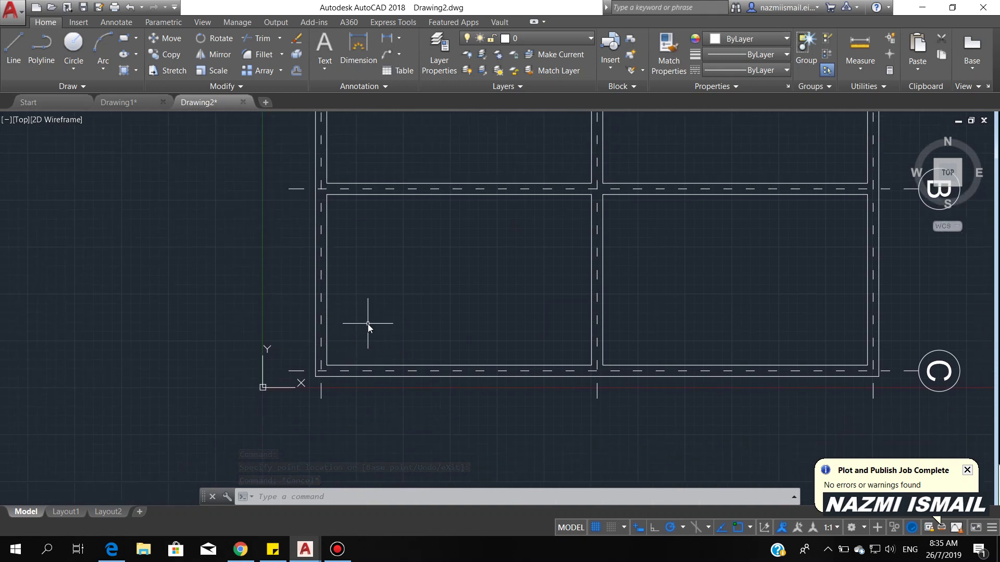
# - Draw a small rectangle in the lower-left corner of the bay between grids 1–2 and B–C
pyautogui.write('rec')
pyautogui.press('Return')
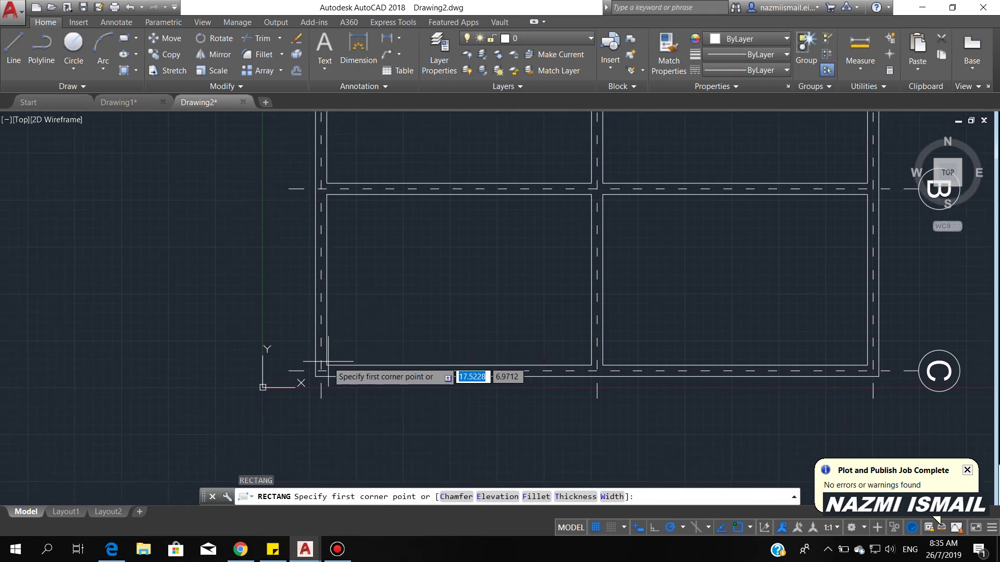
pyautogui.click(326, 364)
pyautogui.click(418, 300)
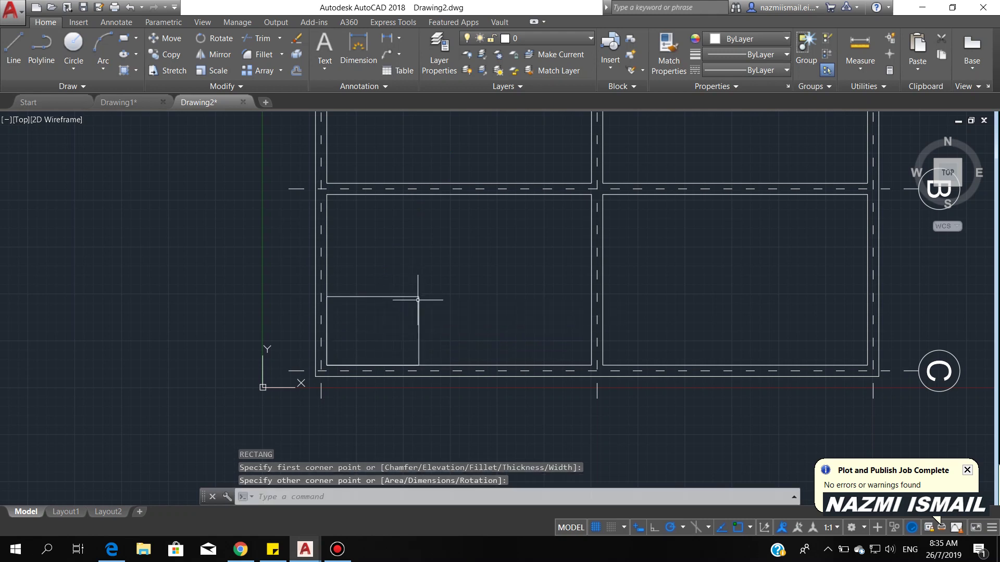
# - Fill the small rectangle with ANSI31 hatch at scale 10
pyautogui.write('h')
pyautogui.press('Return')
pyautogui.click(384, 326)
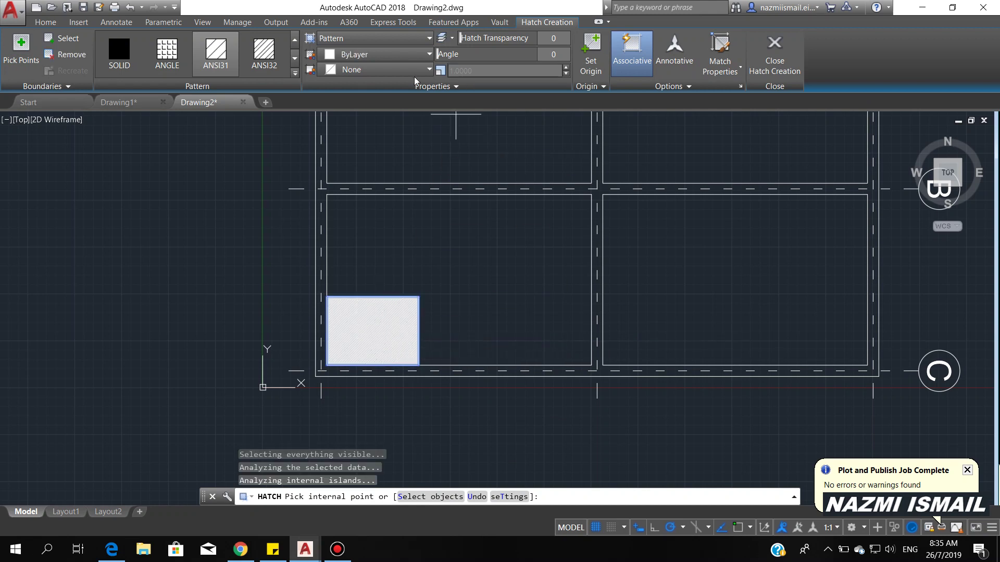
pyautogui.click(235, 73)
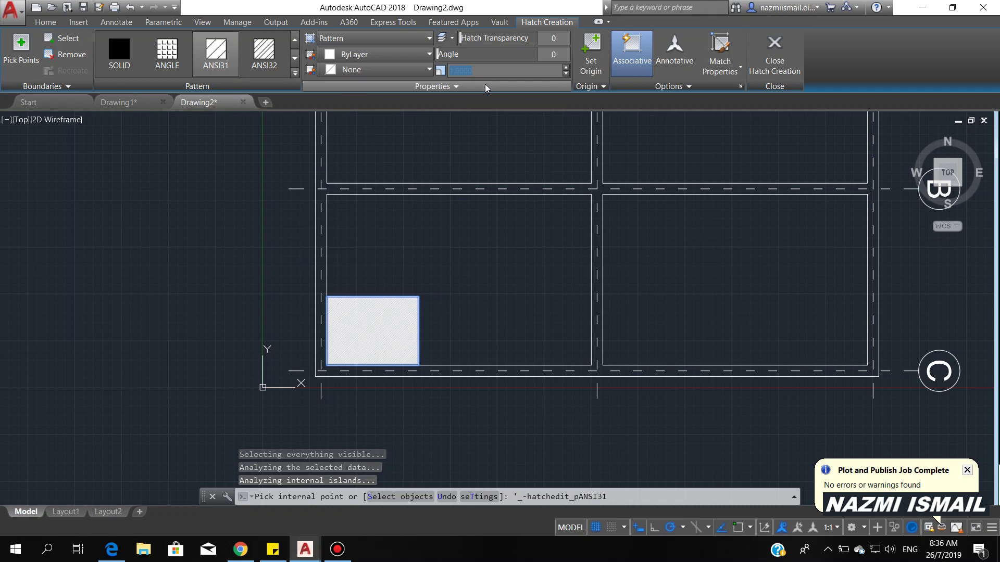
pyautogui.write('10')
pyautogui.press('Return')
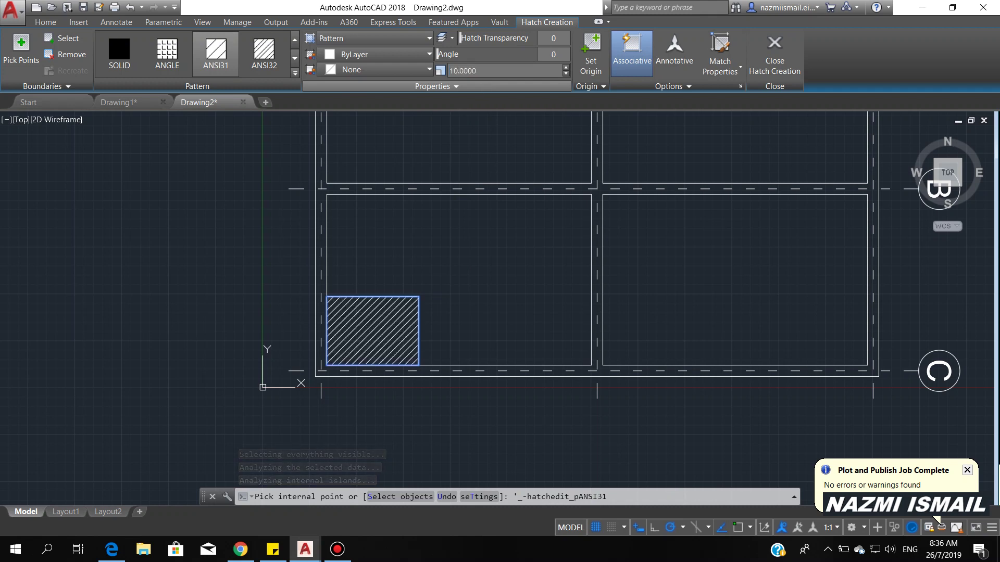
pyautogui.press('Return')
pyautogui.scroll(-2, 463, 369)
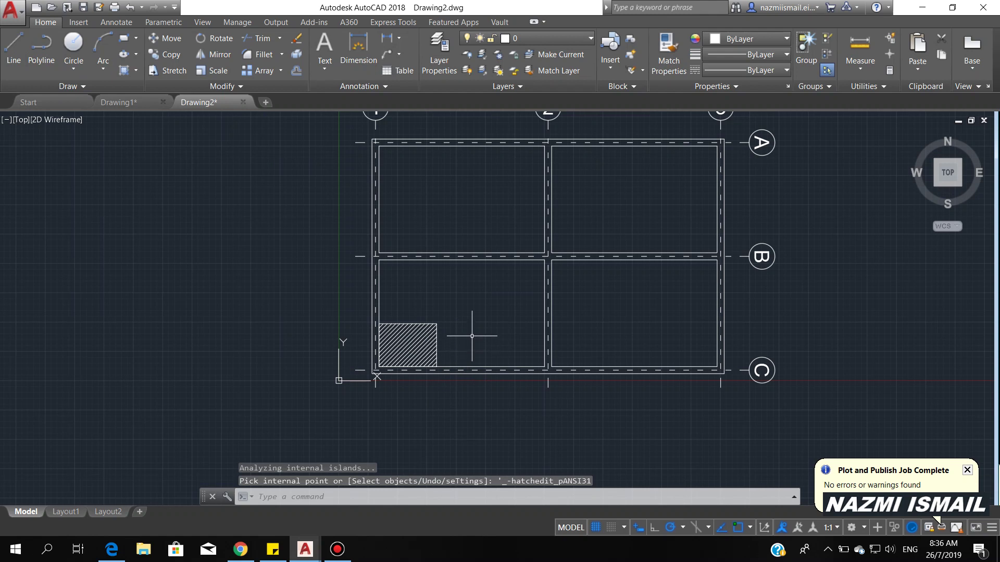
# - Draw a larger rectangle enclosing the hatched rectangle
pyautogui.write('r')
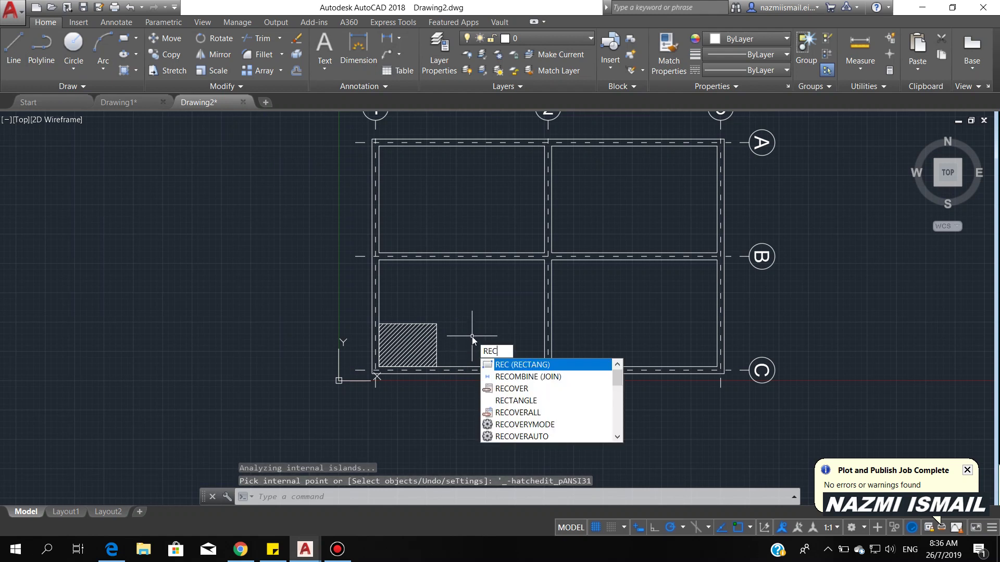
pyautogui.press('Return')
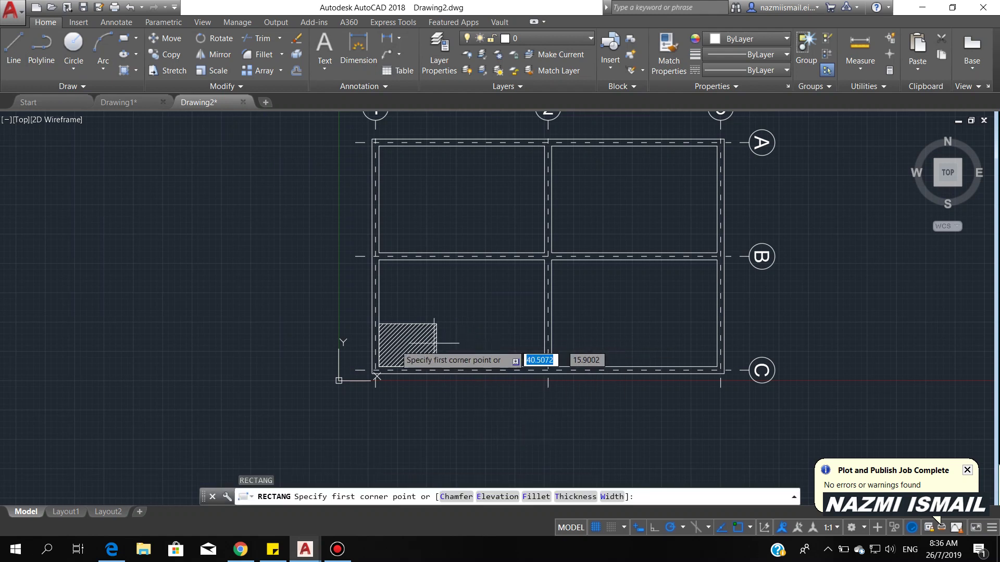
pyautogui.click(291, 303)
pyautogui.click(493, 410)
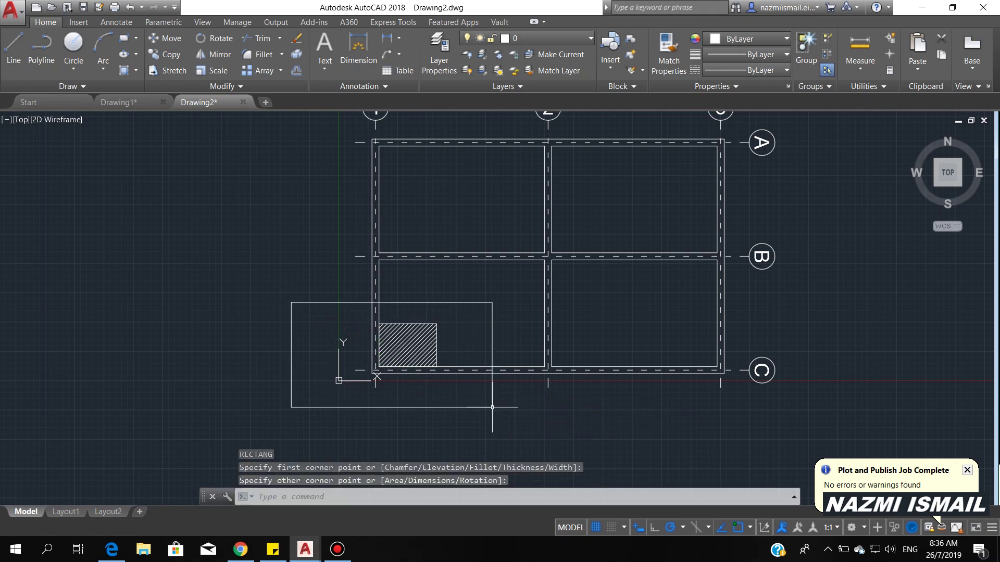
pyautogui.scroll(2, 461, 411)
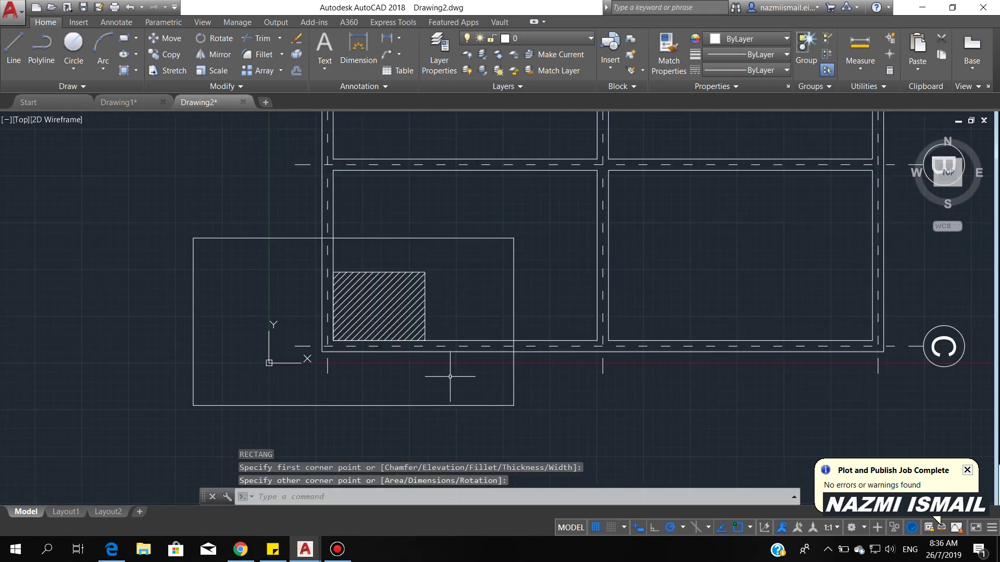
# - Convert the larger rectangle into a revision cloud with 9-unit minimum and maximum arcs
pyautogui.write('re')
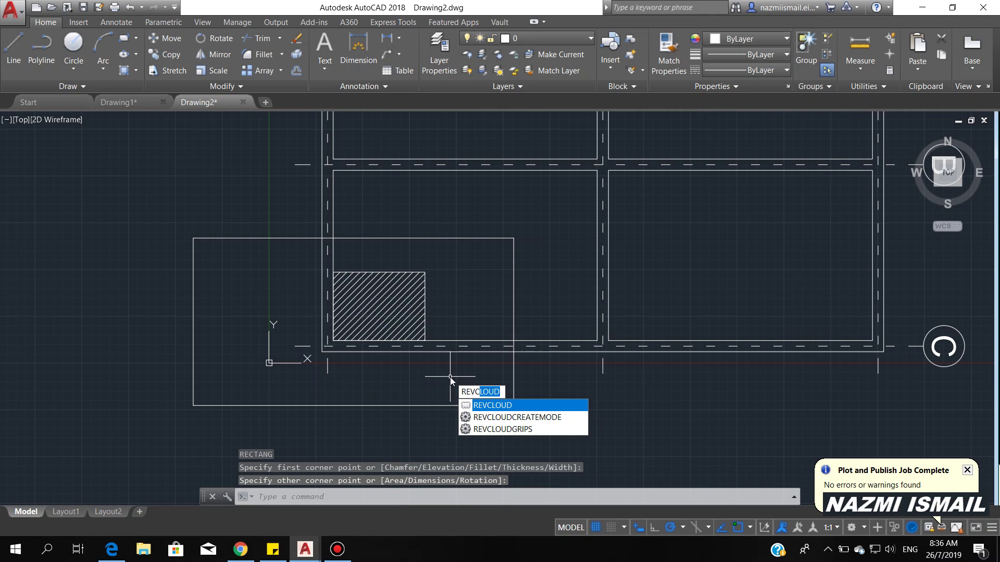
pyautogui.press('Return')
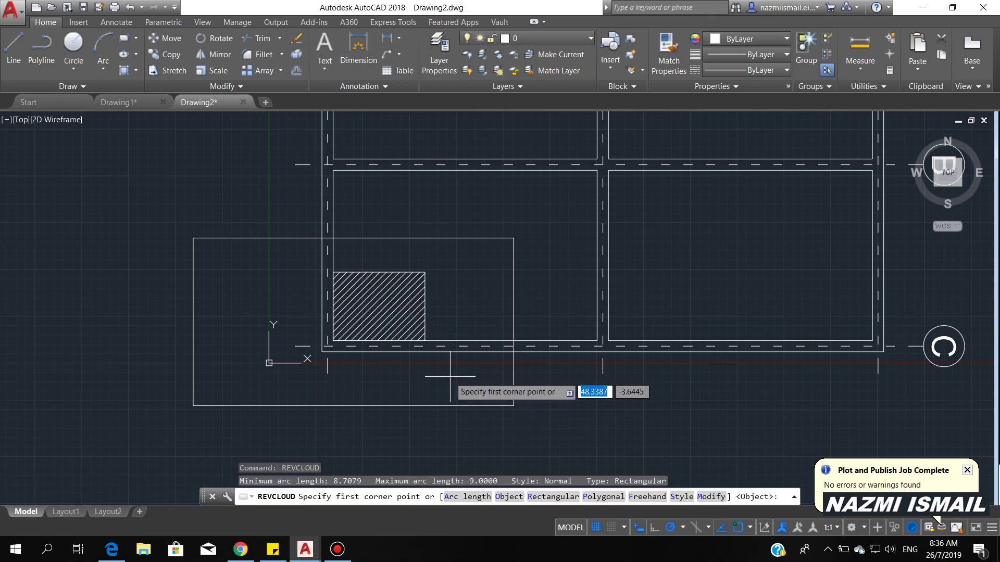
pyautogui.click(461, 497)
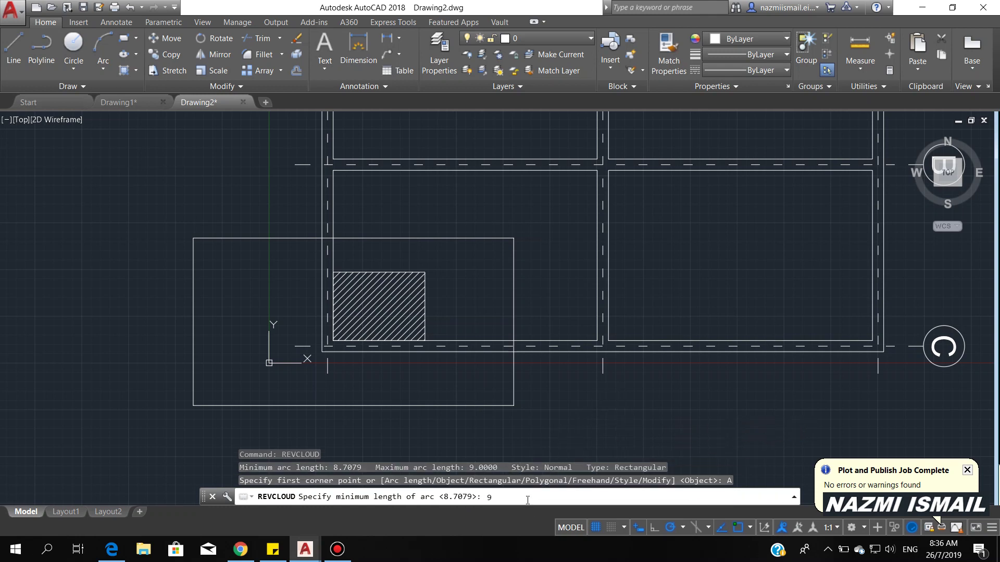
pyautogui.press('Return')
pyautogui.write('9')
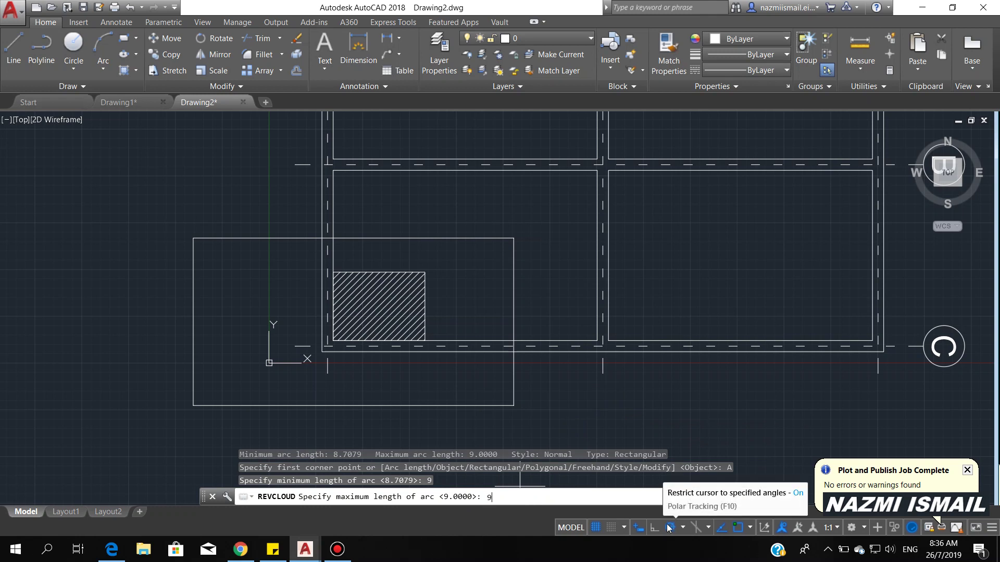
pyautogui.press('Return')
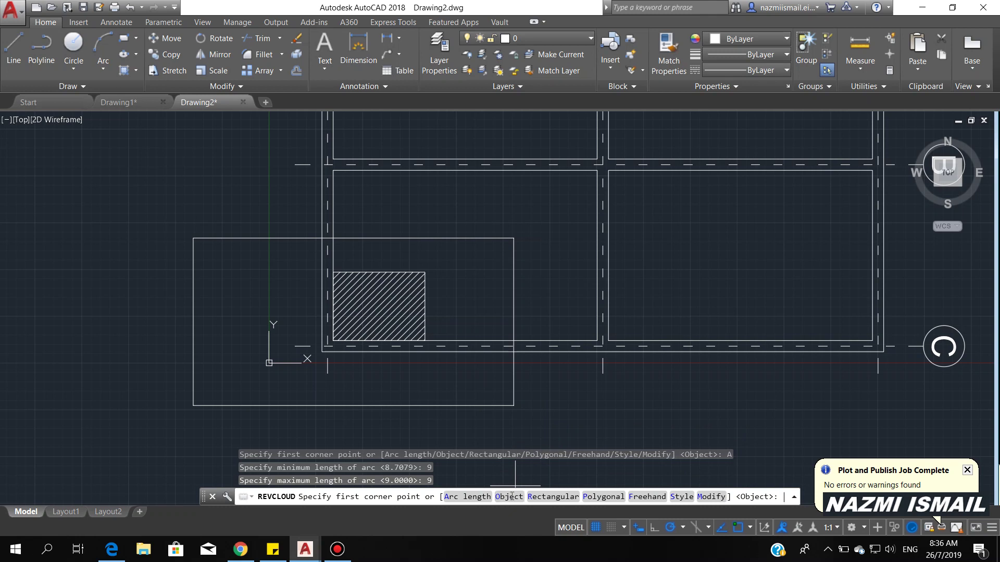
pyautogui.click(509, 497)
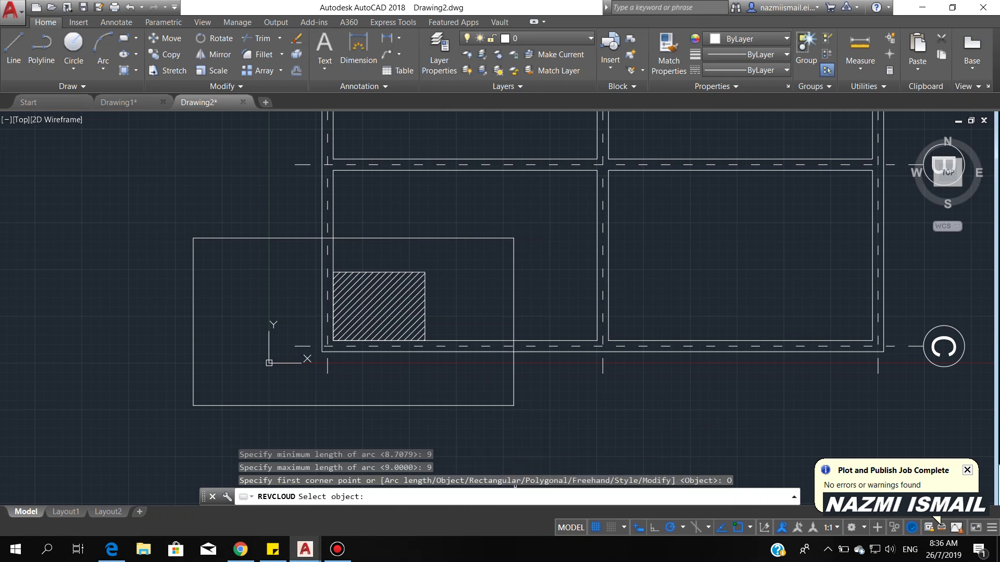
pyautogui.click(505, 238)
pyautogui.press('Return')
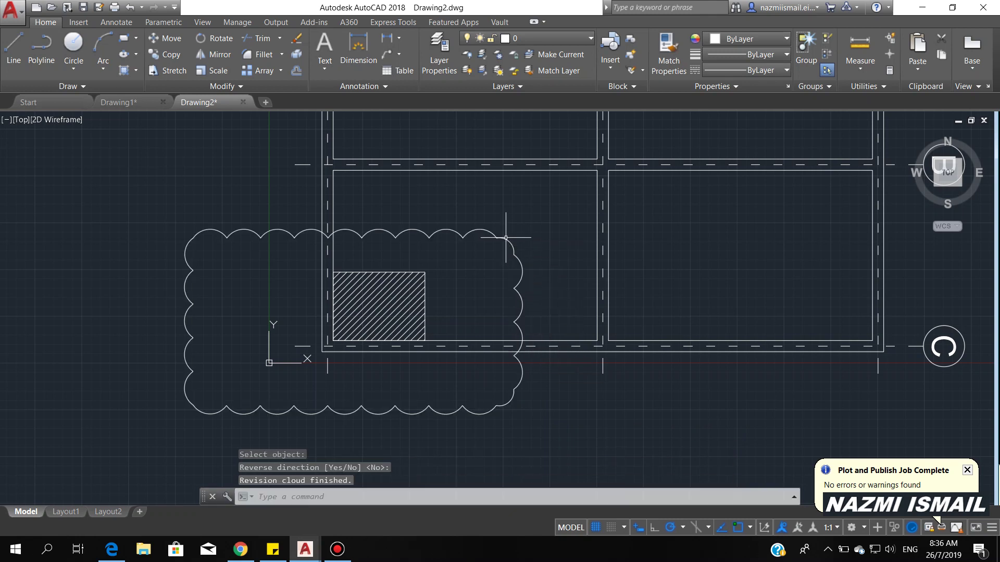
pyautogui.scroll(-2, 370, 389)
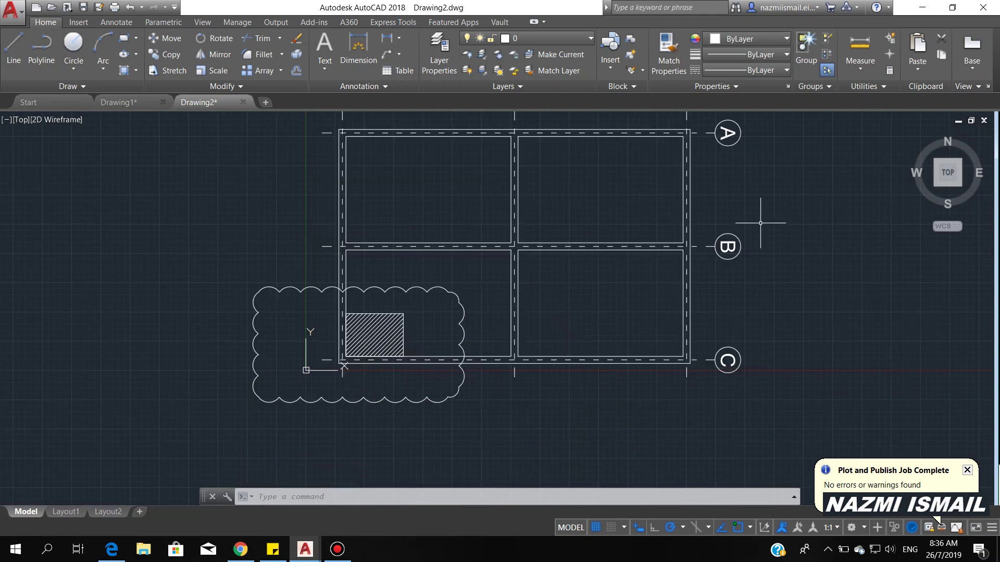
# - Zoom to the full drawing and preview the plot using the <Previous plot> page setup on ISO A3 PDF
pyautogui.middleClick(728, 254)
pyautogui.middleClick(729, 254)
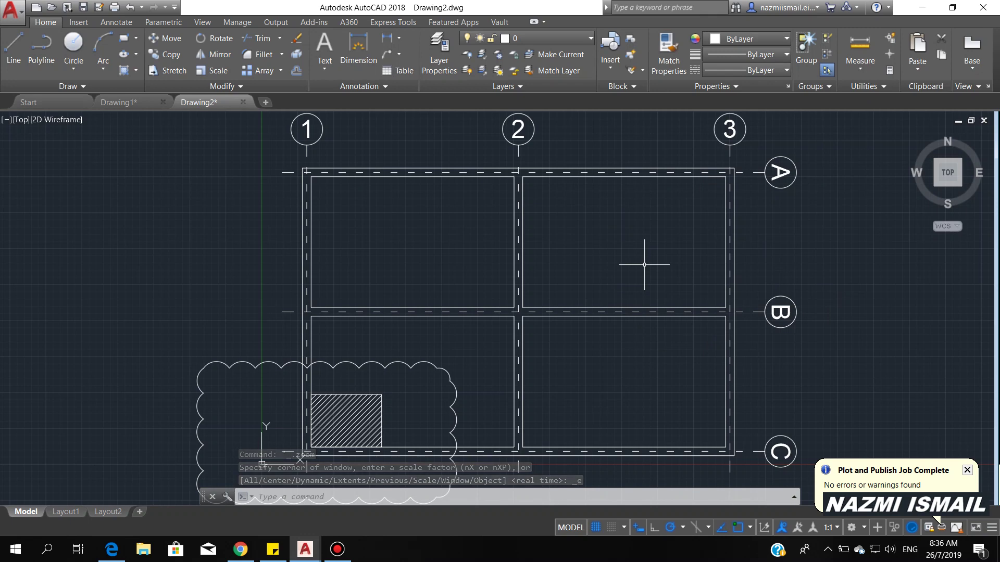
pyautogui.hotkey('ctrl', 'p')
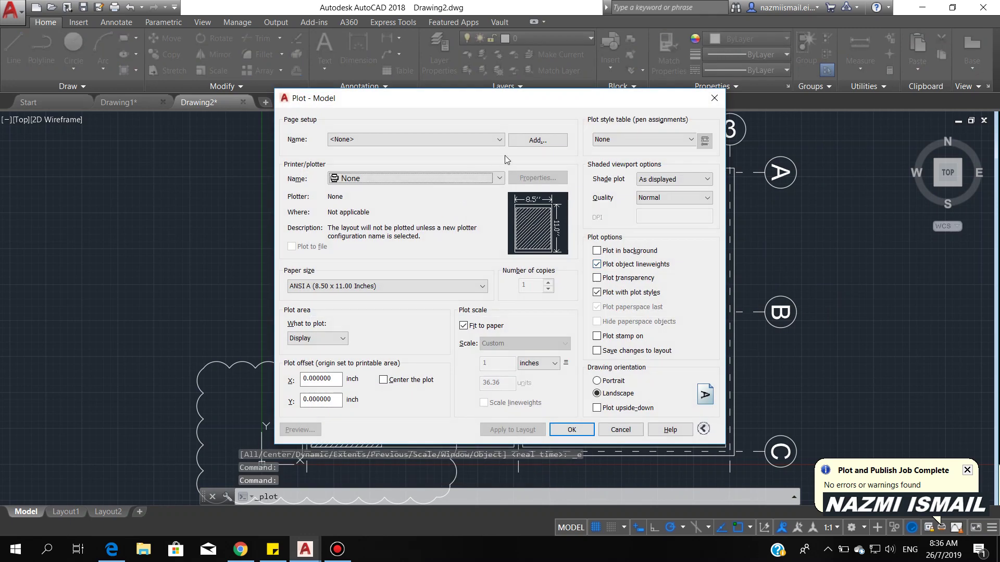
pyautogui.click(495, 139)
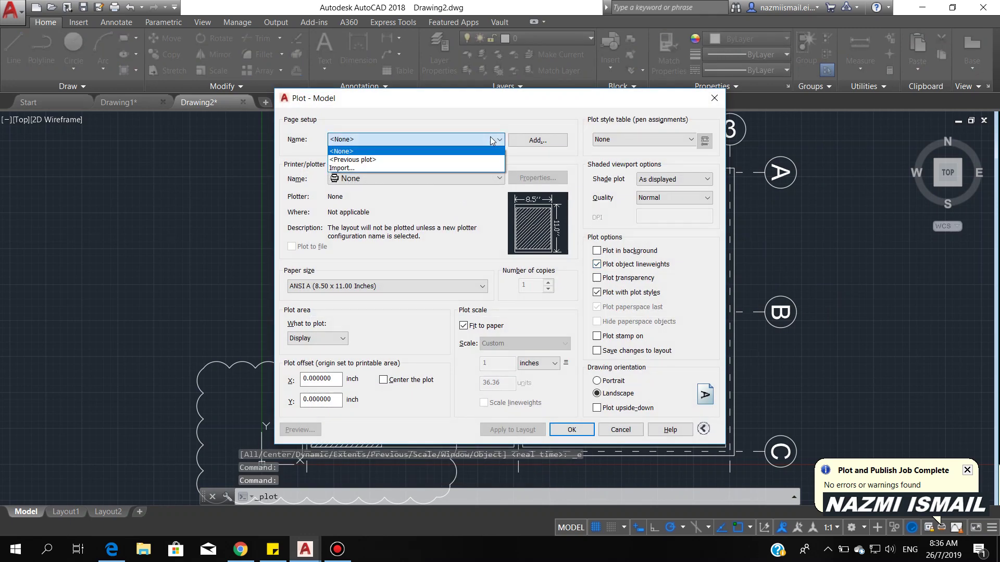
pyautogui.click(385, 161)
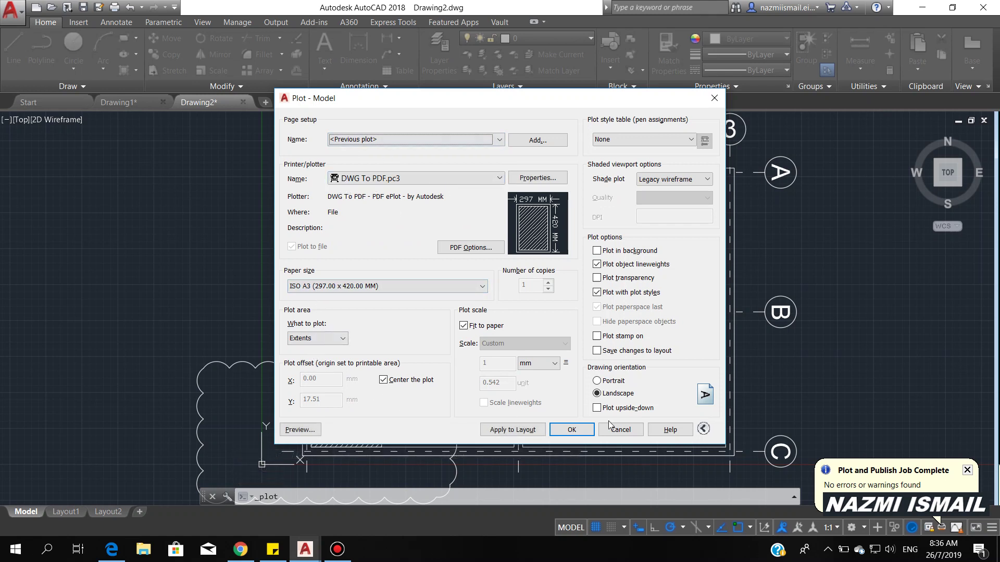
pyautogui.click(300, 429)
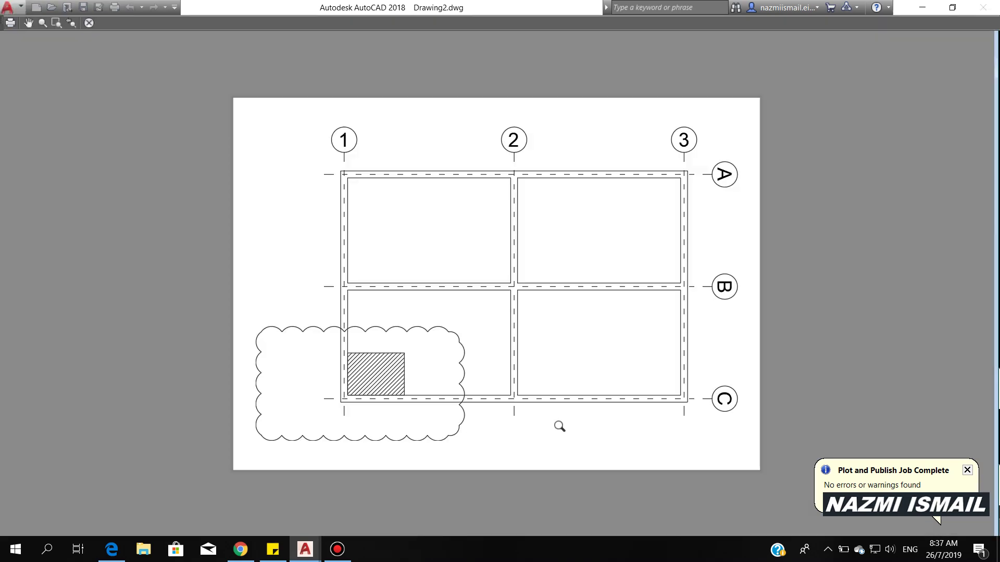